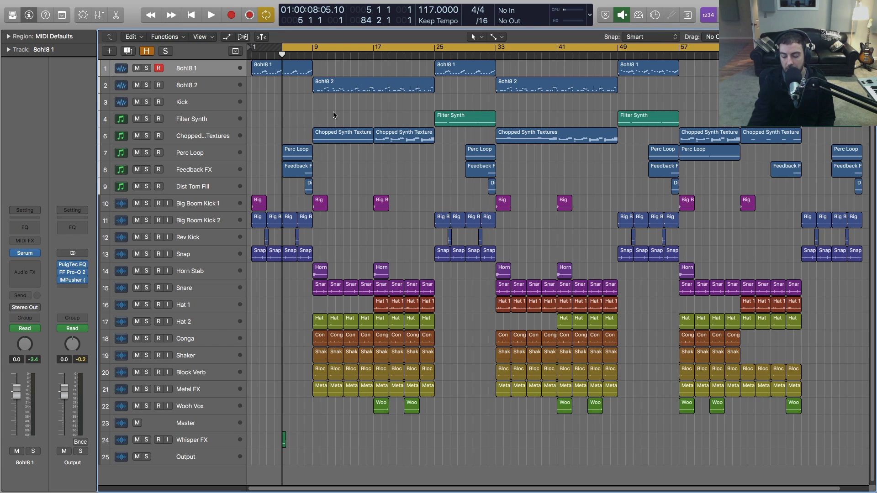
Step: Play the arrangement from bar 5 and examine the mixer's channel strips from the first instrument track through to Output
{"action": "key", "text": "space"}
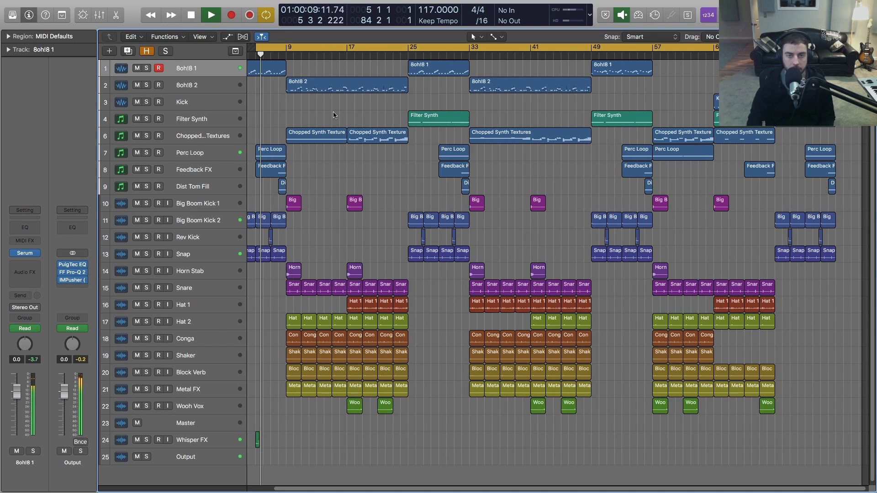
{"action": "key", "text": "x"}
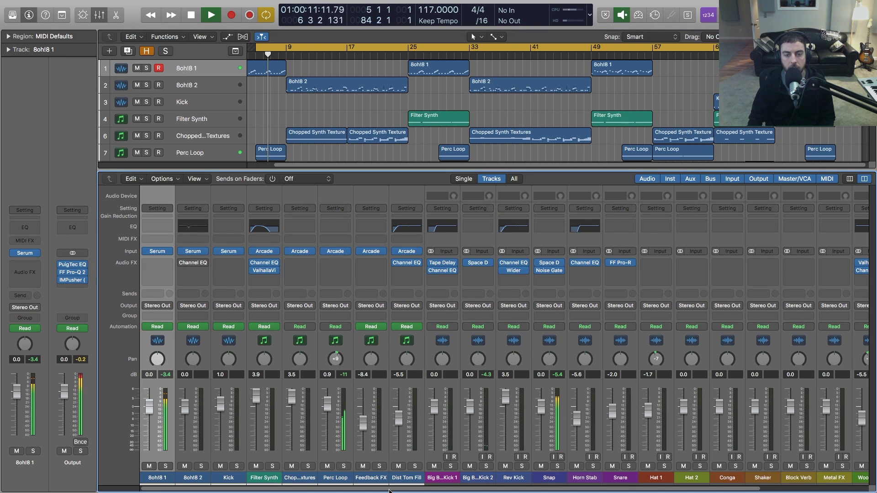
{"action": "mouse_move", "coordinate": [390, 491]}
{"action": "left_mouse_down"}
{"action": "mouse_move", "coordinate": [410, 491]}
{"action": "mouse_move", "coordinate": [378, 492]}
{"action": "left_mouse_up"}
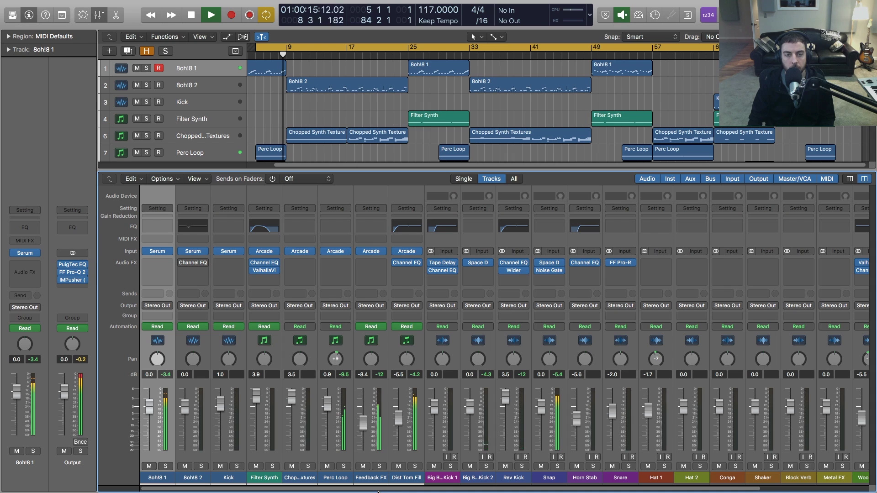
{"action": "left_click_drag", "start_coordinate": [378, 492], "coordinate": [488, 491]}
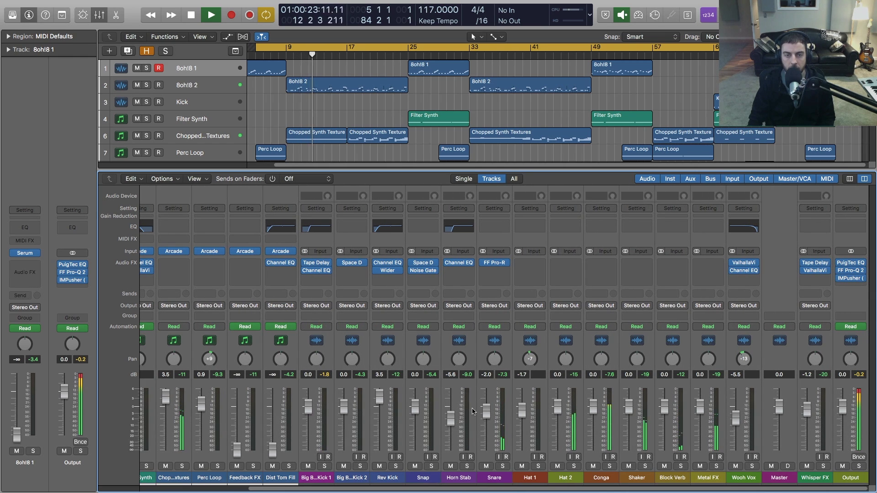
{"action": "key", "text": "x"}
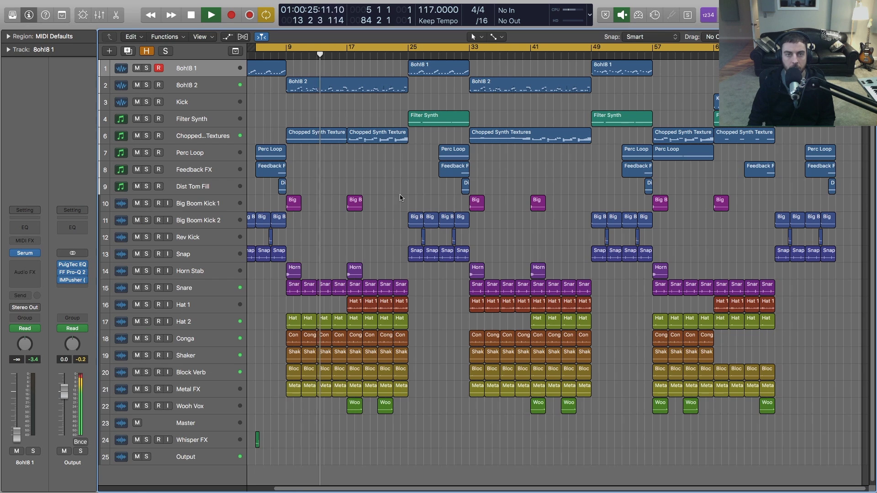
Step: Show track automation and examine the volume curves across all tracks while the song plays, and hide the automation again
{"action": "key", "text": "a"}
{"action": "scroll", "coordinate": [383, 205], "scroll_direction": "down", "scroll_amount": 3}
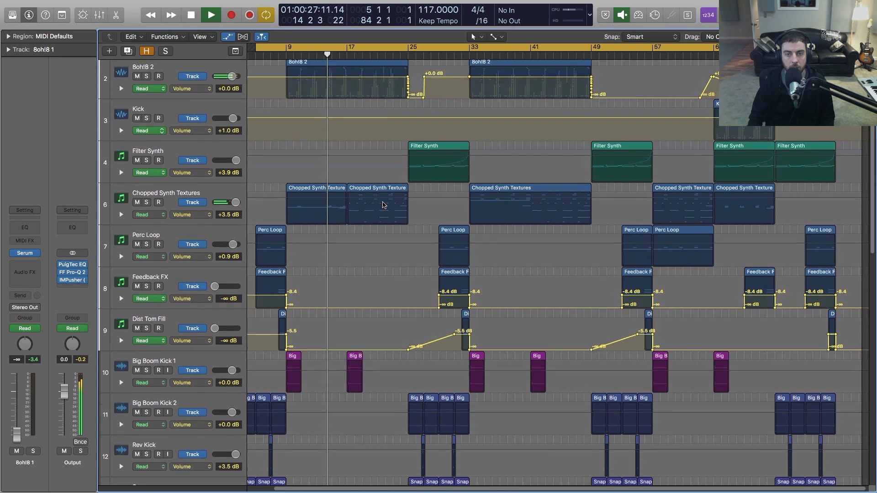
{"action": "scroll", "coordinate": [383, 205], "scroll_direction": "up", "scroll_amount": 3}
{"action": "scroll", "coordinate": [381, 203], "scroll_direction": "down", "scroll_amount": 4}
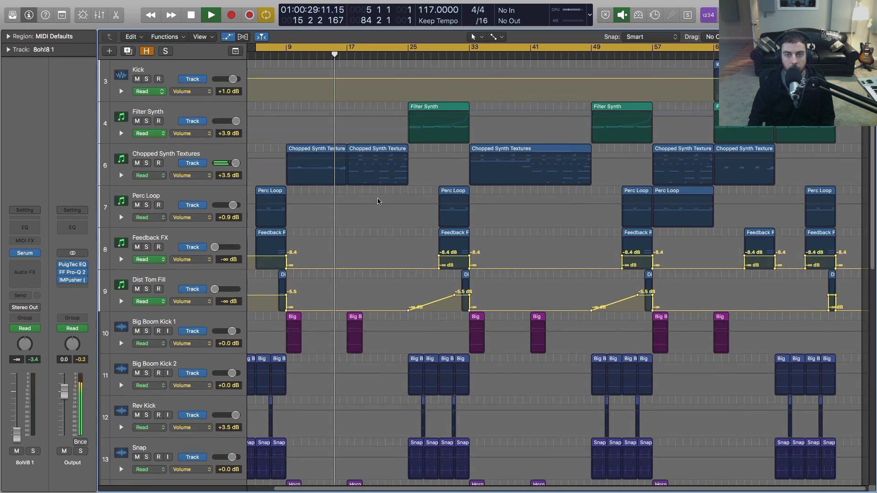
{"action": "scroll", "coordinate": [377, 201], "scroll_direction": "down", "scroll_amount": 20}
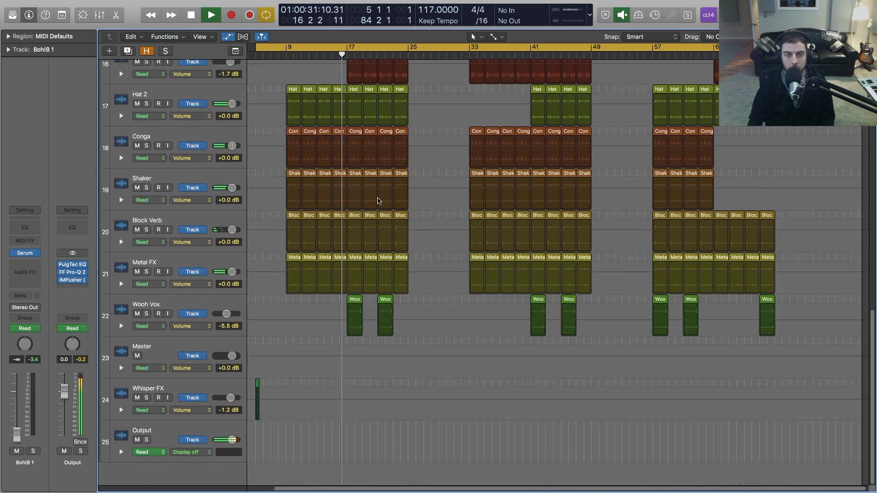
{"action": "scroll", "coordinate": [378, 202], "scroll_direction": "up", "scroll_amount": 15}
{"action": "scroll", "coordinate": [378, 201], "scroll_direction": "up", "scroll_amount": 10}
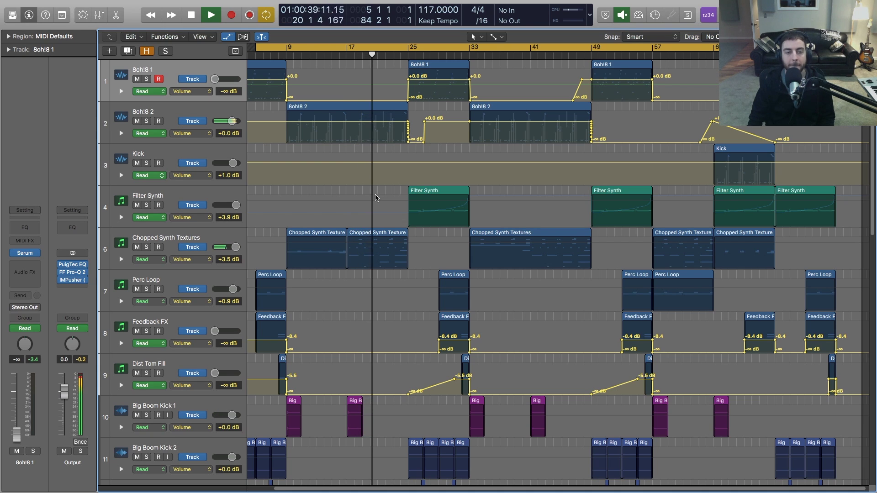
{"action": "key", "text": "a"}
{"action": "key", "text": "super+Up"}
{"action": "key", "text": "super+Up"}
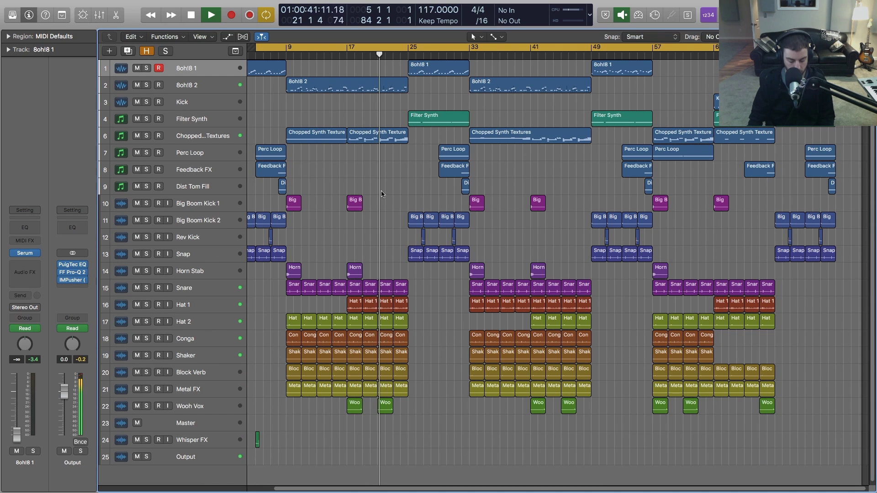
Step: Check the mixer's channel strips back to the first instrument tracks, close the mixer and stop playback
{"action": "key", "text": "x"}
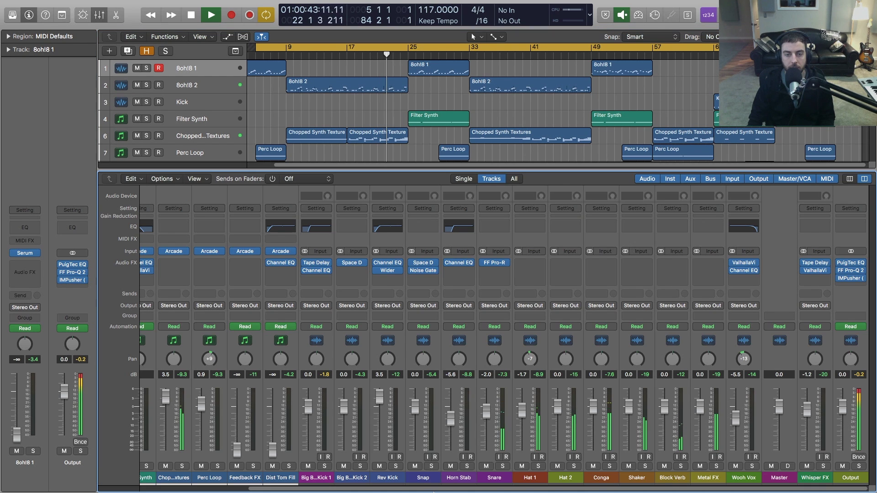
{"action": "left_click_drag", "start_coordinate": [435, 491], "coordinate": [319, 491]}
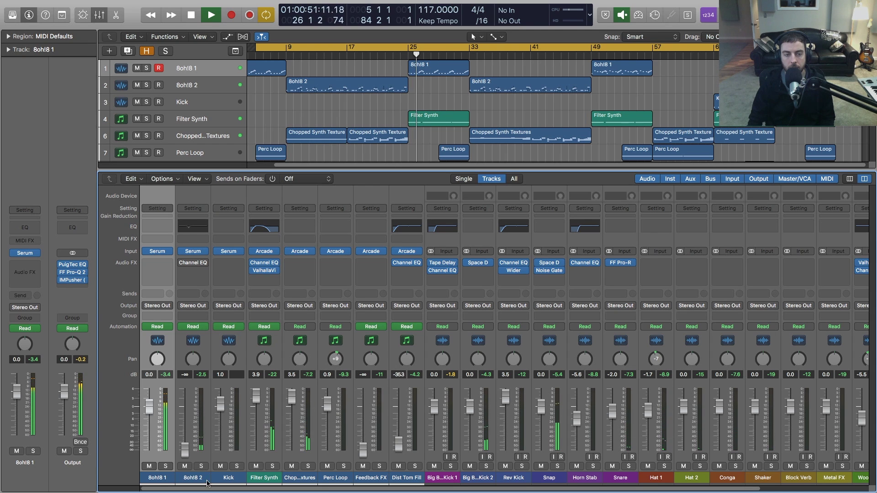
{"action": "key", "text": "x"}
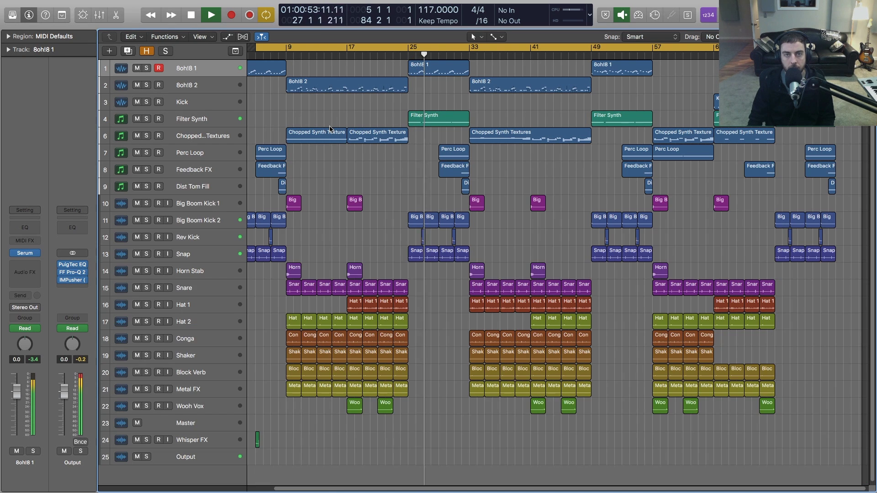
{"action": "key", "text": "space"}
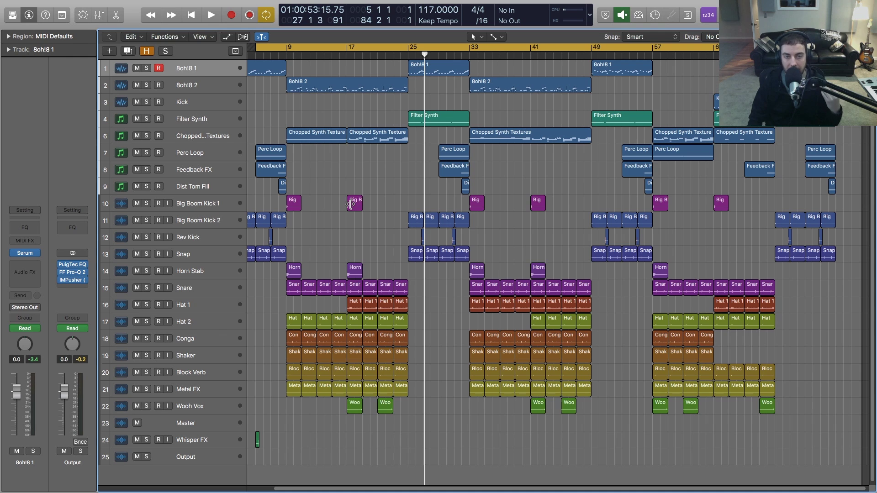
{"action": "scroll", "coordinate": [353, 237], "scroll_direction": "left", "scroll_amount": 2}
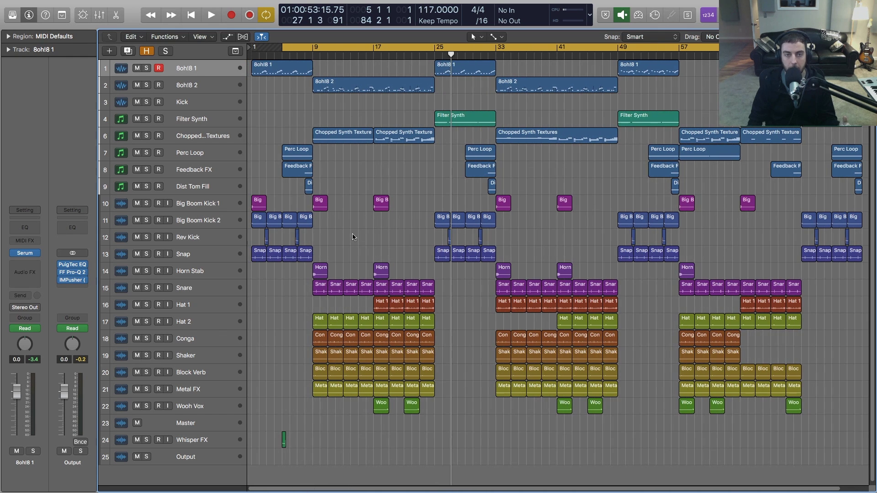
Step: Inspect the oscillator, effects and modulation matrix pages of Serum on the 8oh!8 1 channel, and close the plug-in
{"action": "key", "text": "x"}
{"action": "mouse_move", "coordinate": [314, 250]}
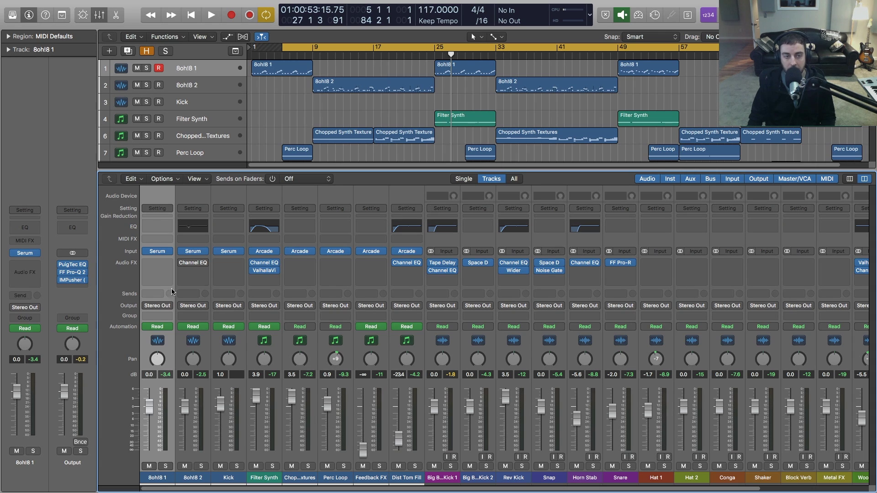
{"action": "left_click", "coordinate": [160, 255]}
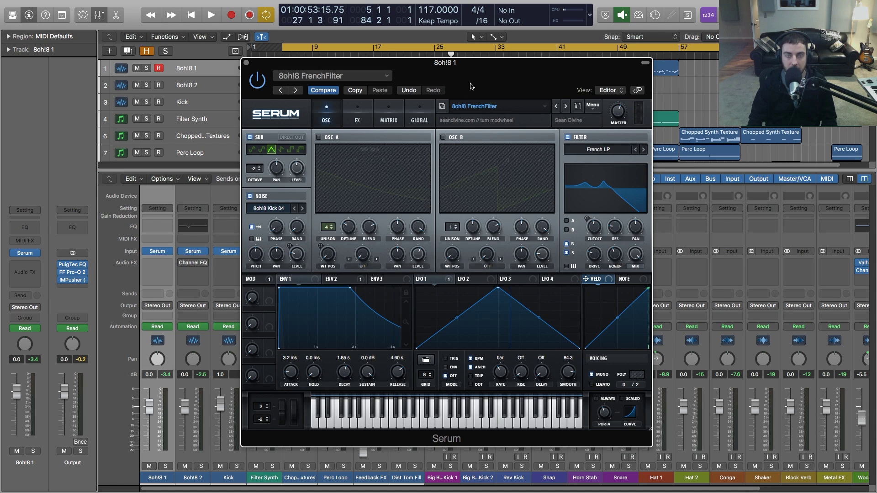
{"action": "left_click", "coordinate": [364, 114]}
{"action": "left_click", "coordinate": [330, 113]}
{"action": "left_click", "coordinate": [355, 112]}
{"action": "left_click", "coordinate": [384, 112]}
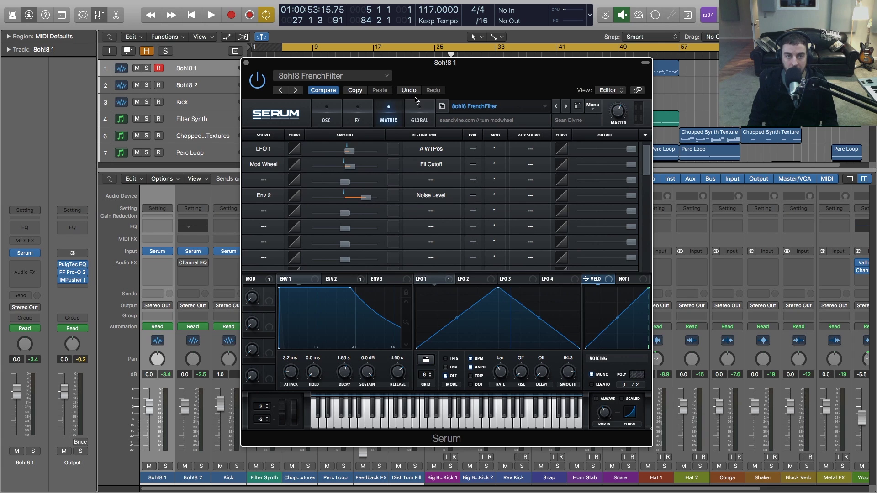
{"action": "left_click", "coordinate": [247, 62]}
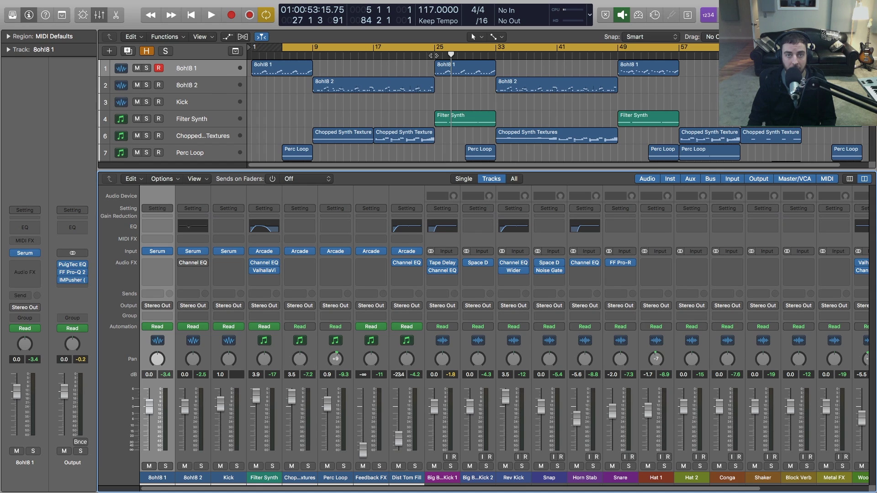
Step: Select the Filter Synth track and place the playhead at the start of bar 25
{"action": "key", "text": "space"}
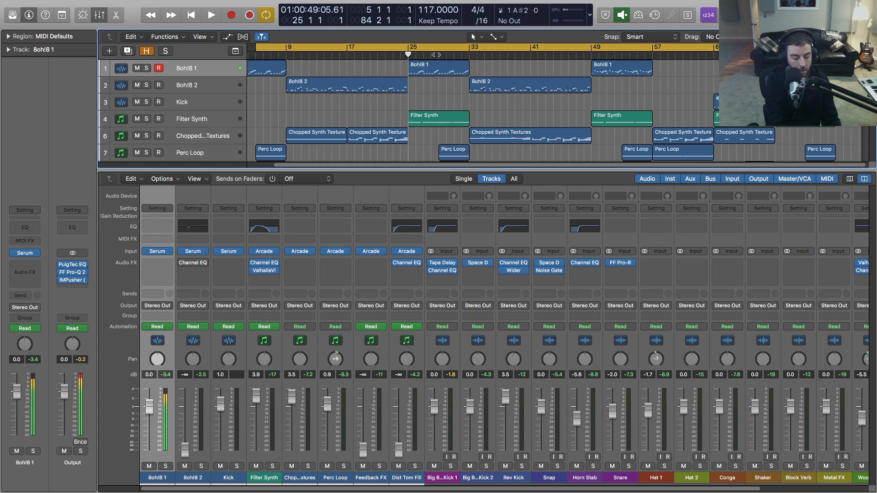
{"action": "left_click", "coordinate": [290, 56]}
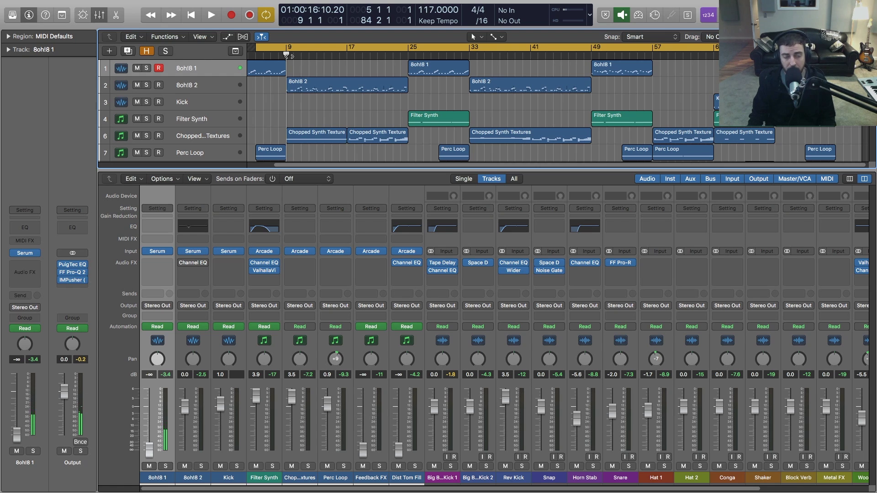
{"action": "left_click", "coordinate": [269, 199]}
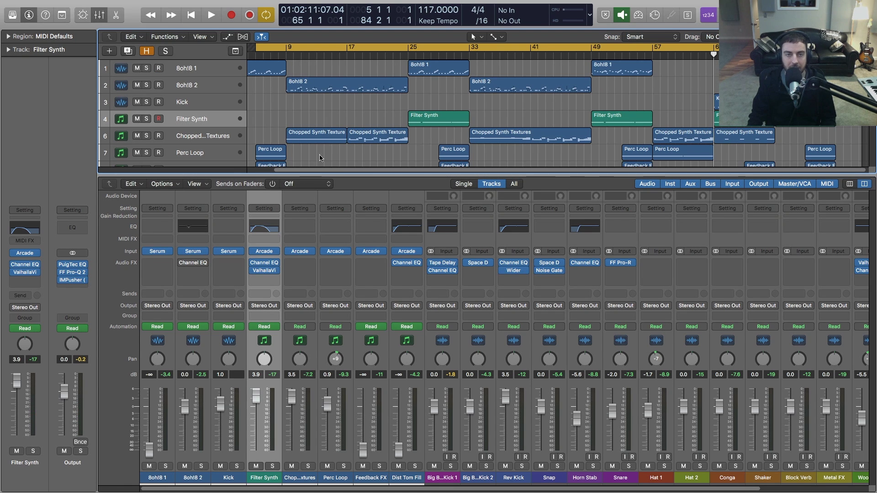
{"action": "left_click", "coordinate": [407, 55]}
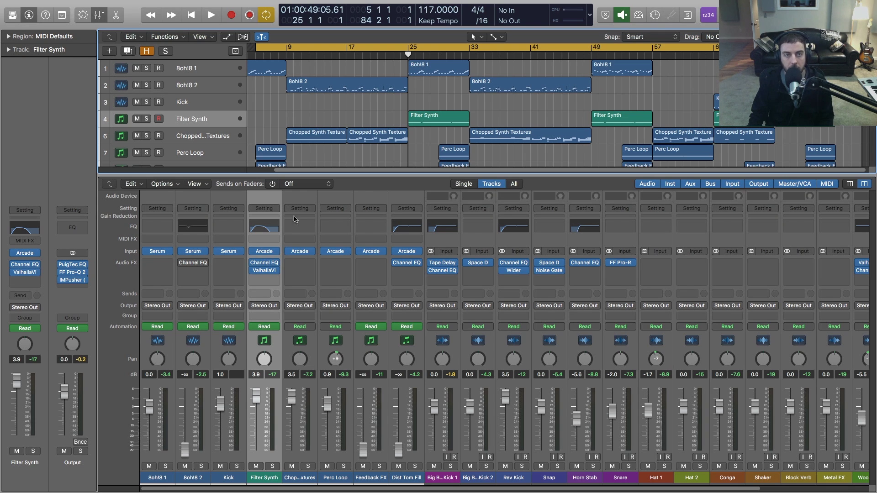
Step: View the Arcade instrument on the Chopped Synth Textures track and close its window
{"action": "left_click", "coordinate": [211, 137]}
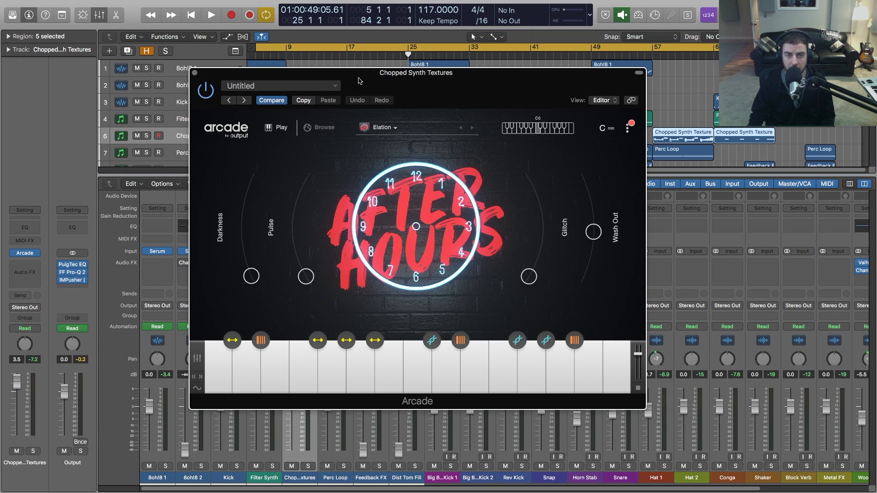
{"action": "left_click_drag", "start_coordinate": [360, 81], "coordinate": [373, 89]}
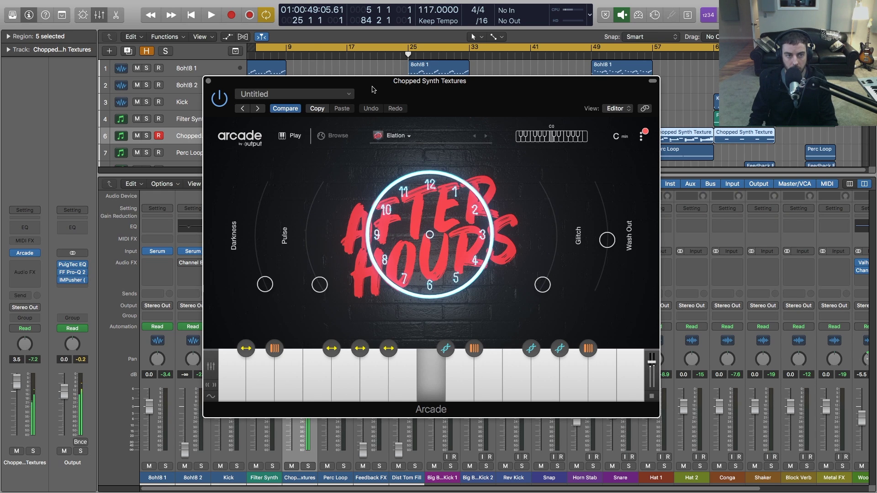
{"action": "left_click", "coordinate": [208, 81]}
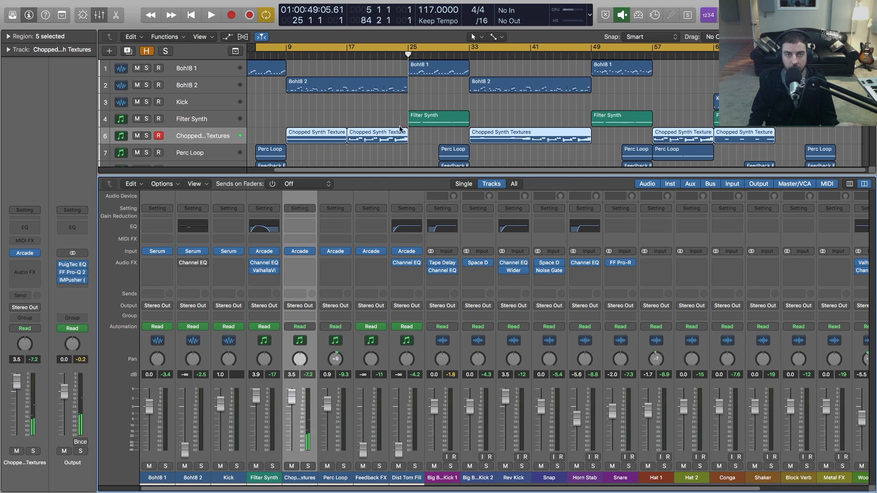
Step: Examine the notes of the second Chopped Synth Textures region in the Piano Roll, and return to the mixer
{"action": "double_click", "coordinate": [370, 135]}
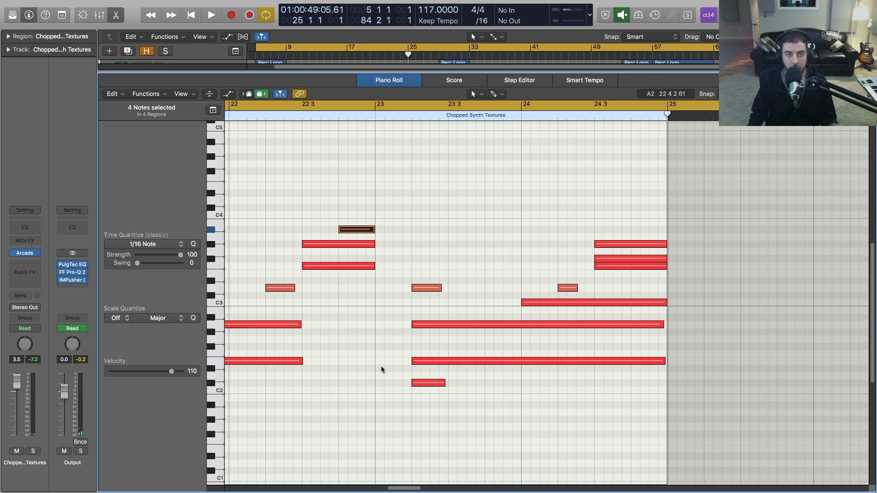
{"action": "left_click_drag", "start_coordinate": [407, 490], "coordinate": [392, 489]}
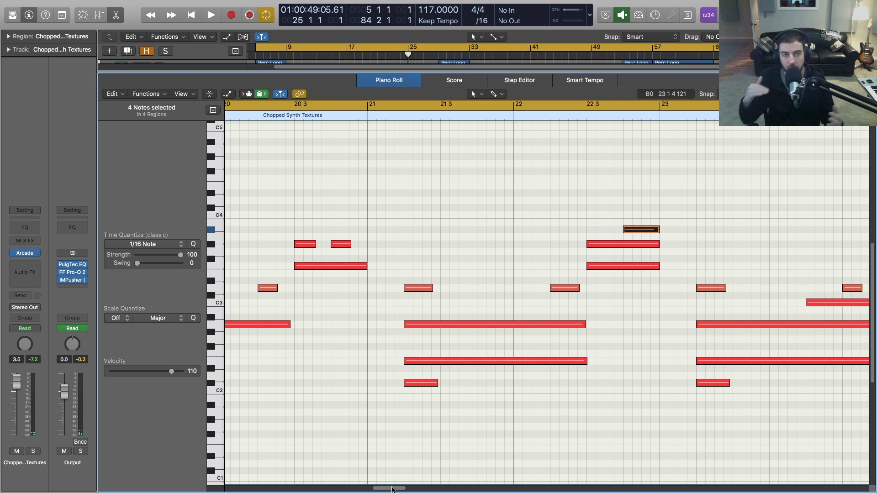
{"action": "scroll", "coordinate": [402, 482], "scroll_direction": "left", "scroll_amount": 10}
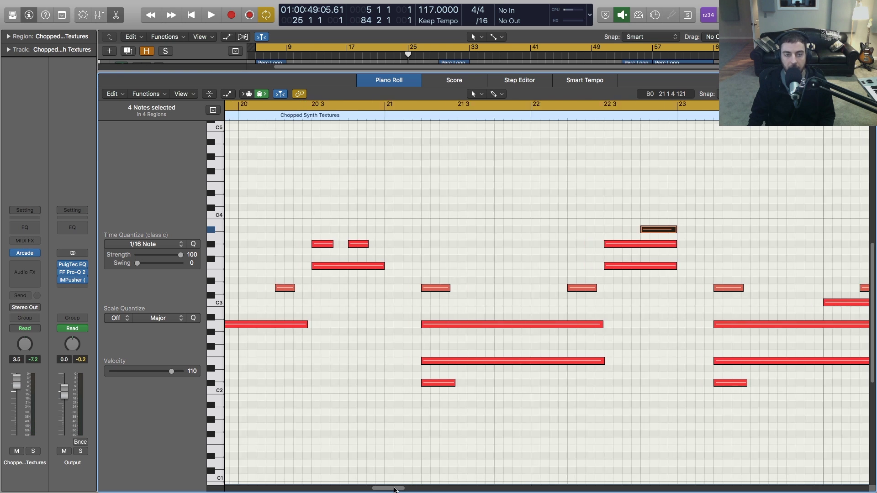
{"action": "key", "text": "x"}
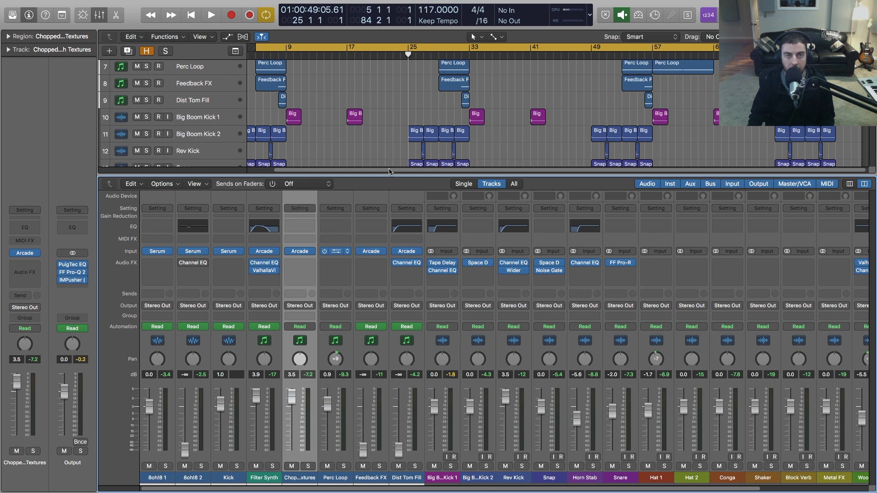
Step: View the Arcade instrument on the Perc Loop channel, close it, and return to the full arrangement with no regions selected
{"action": "left_click", "coordinate": [335, 252]}
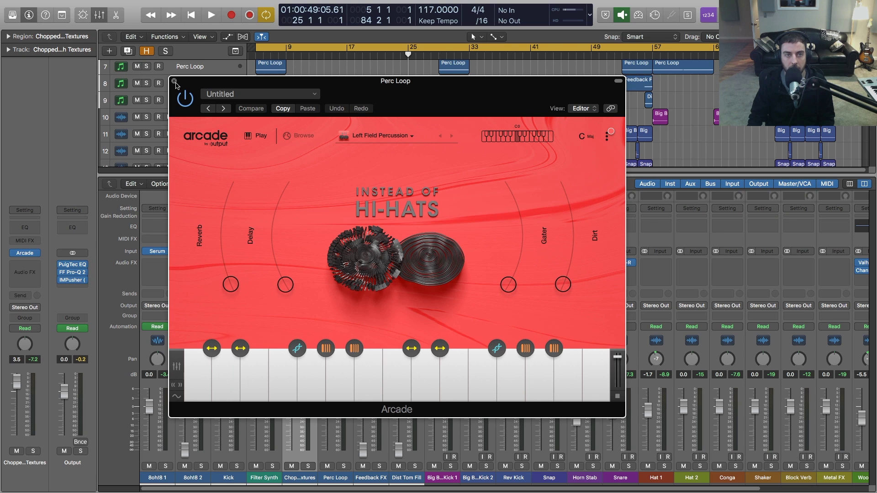
{"action": "left_click", "coordinate": [174, 81]}
{"action": "key", "text": "Right"}
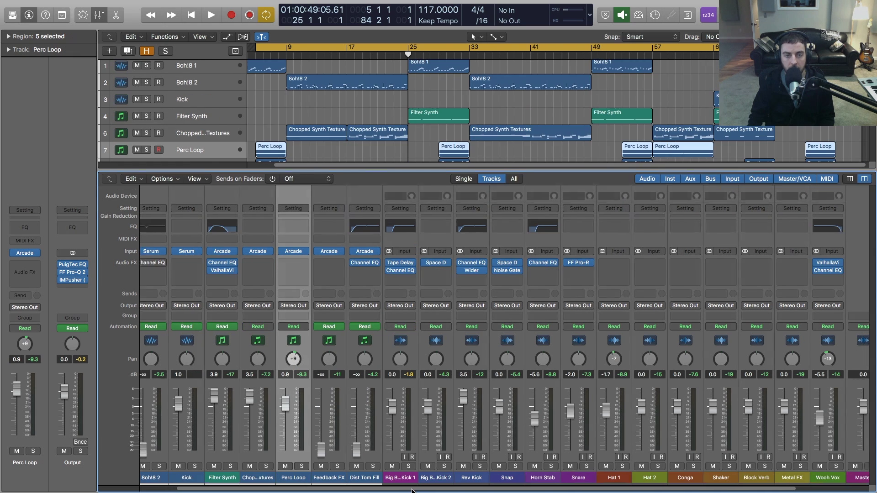
{"action": "key", "text": "x"}
{"action": "left_click", "coordinate": [373, 156]}
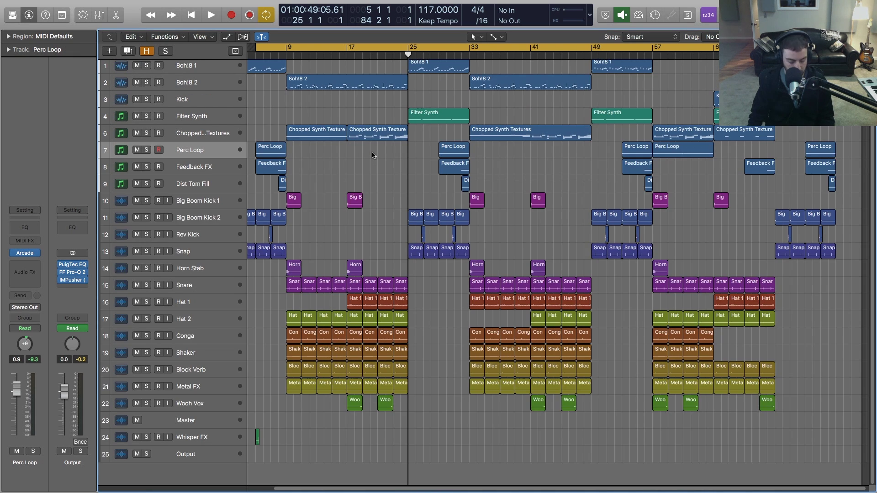
Step: Show track automation and expand the Filter Synth track's High Cut Frequency lane
{"action": "key", "text": "a"}
{"action": "scroll", "coordinate": [370, 167], "scroll_direction": "up", "scroll_amount": 4}
{"action": "scroll", "coordinate": [369, 175], "scroll_direction": "up", "scroll_amount": 2}
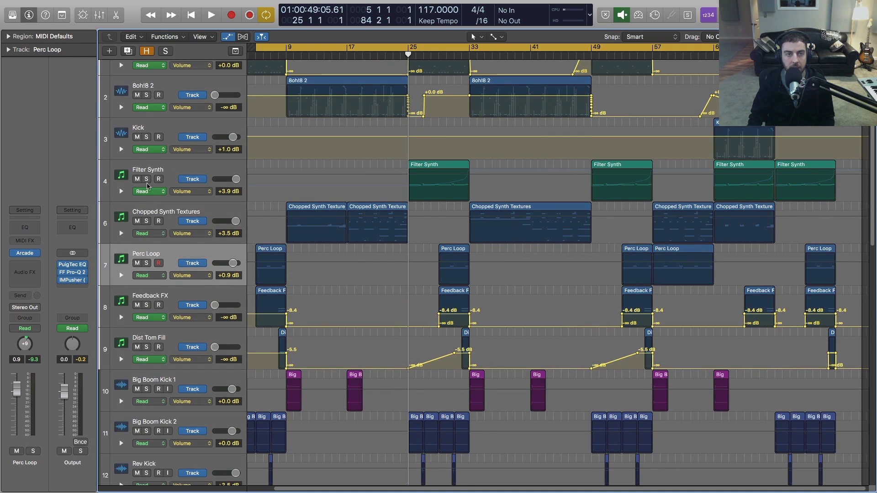
{"action": "left_click", "coordinate": [122, 192]}
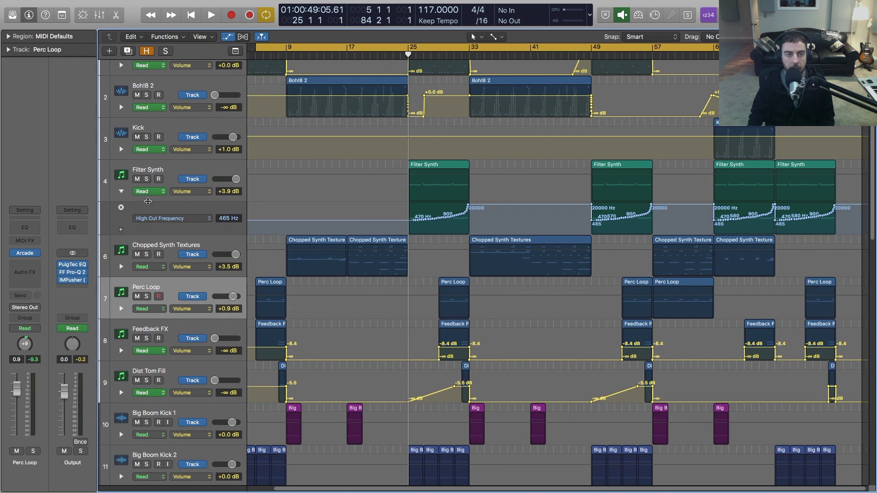
Step: Turn off cycle mode, start playback from bar 25, and hide the track automation
{"action": "key", "text": "c"}
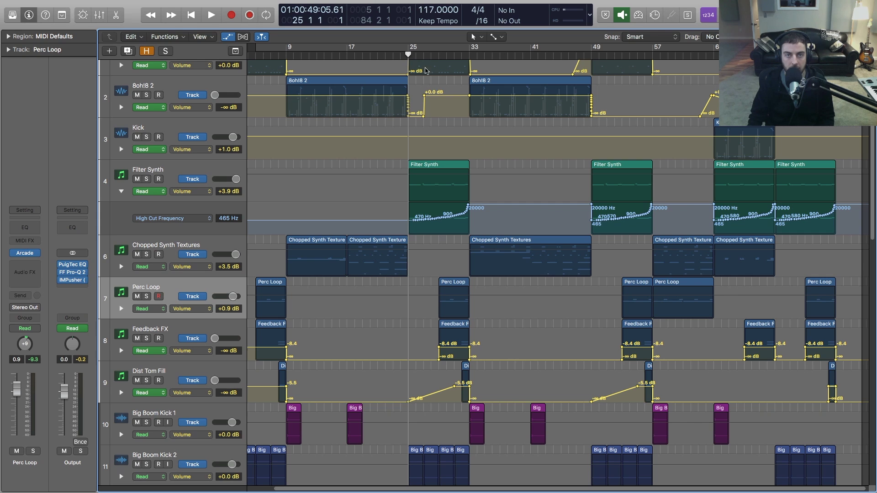
{"action": "key", "text": "space"}
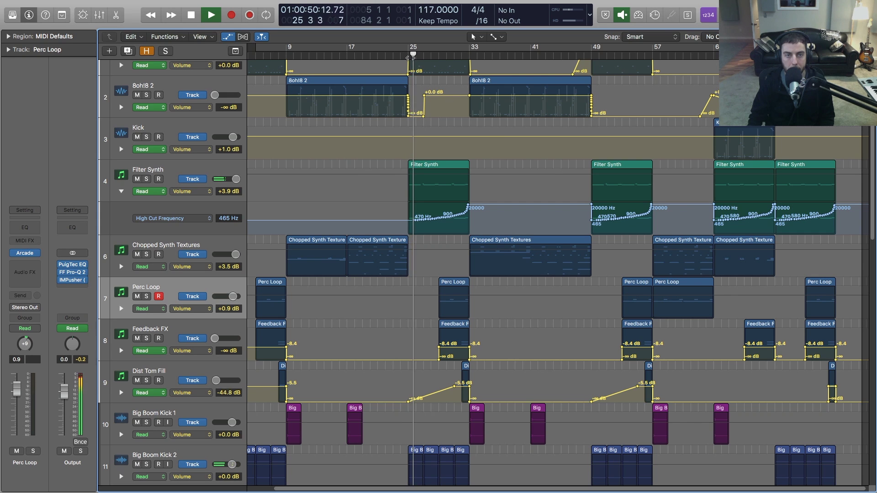
{"action": "key", "text": "a"}
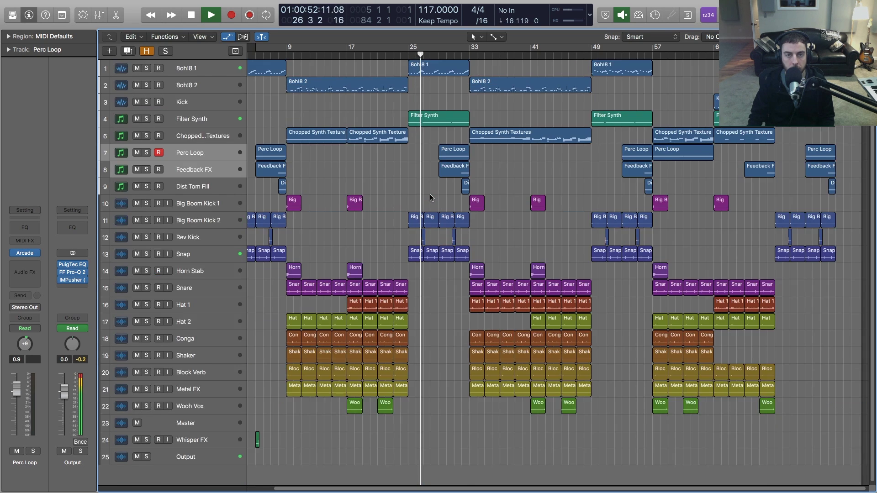
{"action": "key", "text": "a"}
{"action": "key", "text": "a"}
Step: Open the Filter Synth region at bar 25 in the Piano Roll, zoomed out to show all of its notes
{"action": "double_click", "coordinate": [440, 113]}
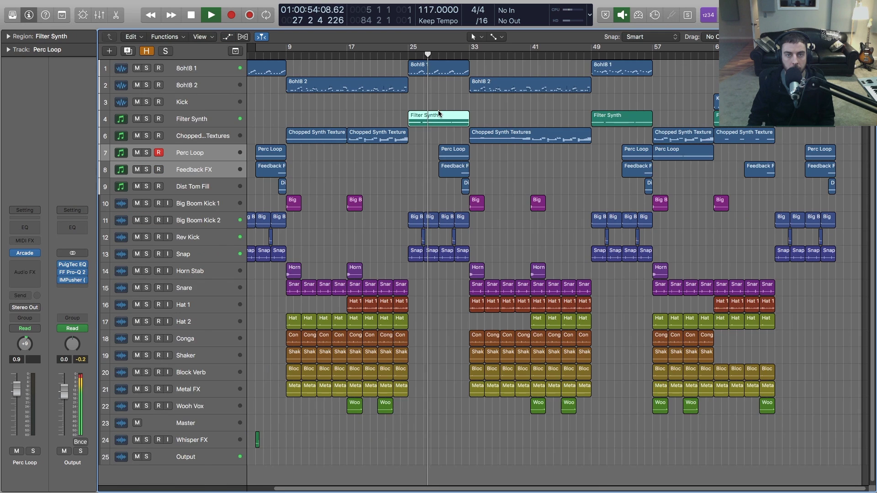
{"action": "key", "text": "super+Left"}
{"action": "key", "text": "super+Left"}
{"action": "key", "text": "super+Left"}
{"action": "key", "text": "super+Left"}
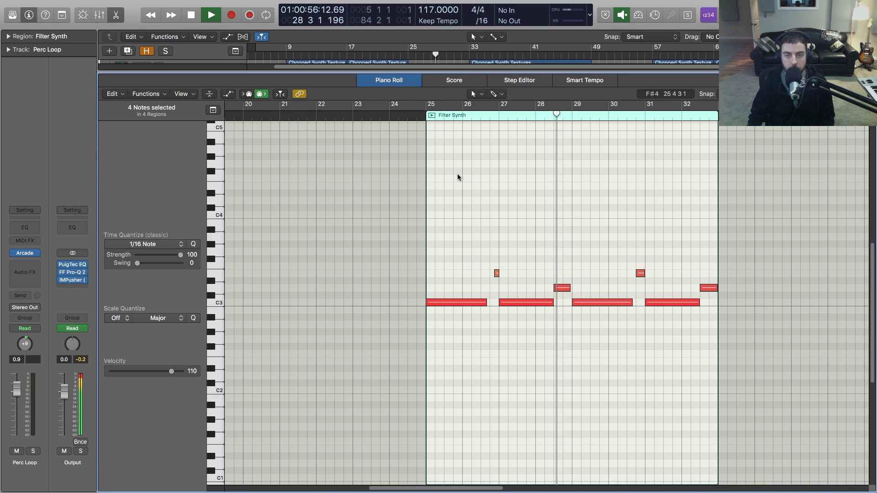
Step: Return to the mixer with no regions selected, view the remaining channels through Output, and stop playback
{"action": "key", "text": "x"}
{"action": "scroll", "coordinate": [425, 133], "scroll_direction": "up", "scroll_amount": 2}
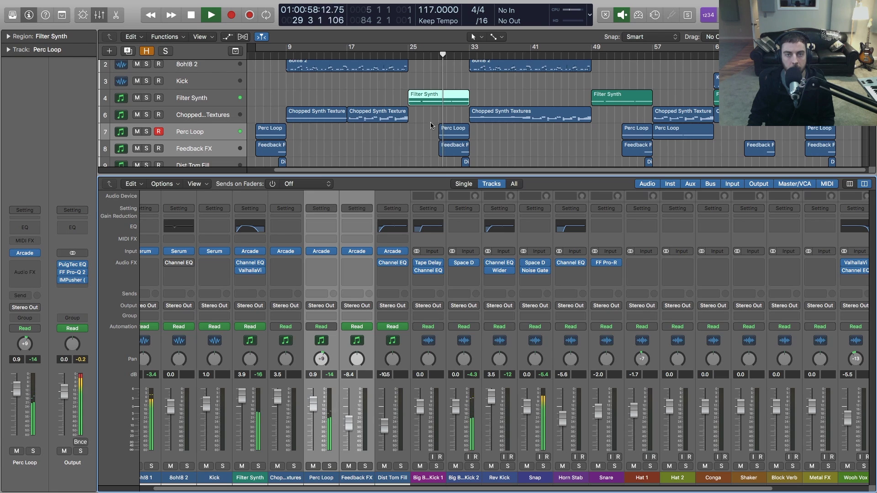
{"action": "key", "text": "x"}
{"action": "left_click", "coordinate": [423, 132]}
{"action": "key", "text": "x"}
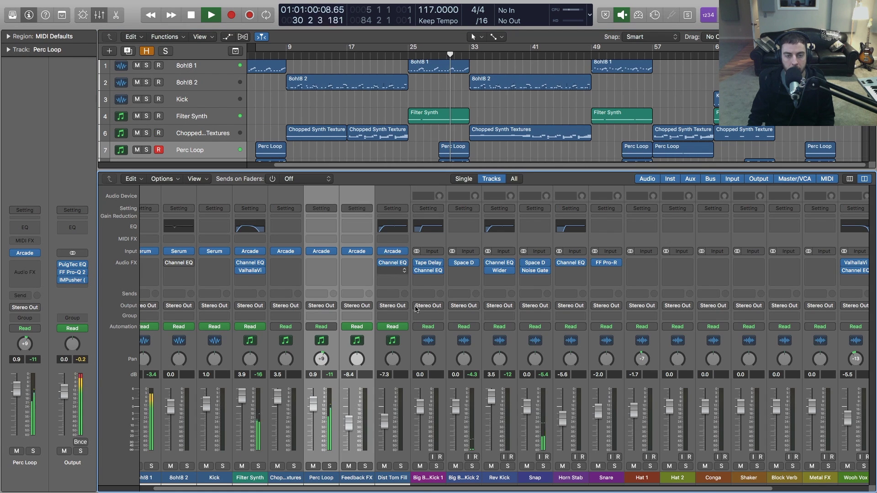
{"action": "left_click_drag", "start_coordinate": [421, 491], "coordinate": [518, 492]}
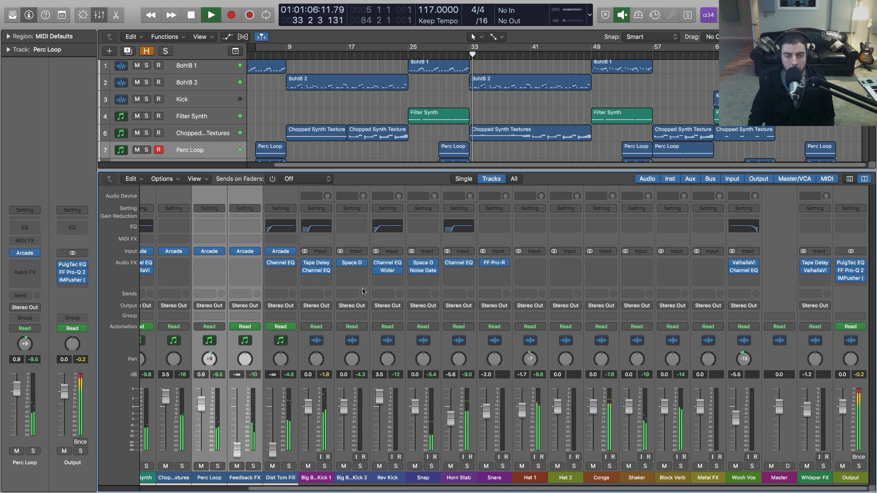
{"action": "key", "text": "space"}
Step: Select the Big Boom Kick 1 channel in the mixer and return to the full arrangement
{"action": "mouse_move", "coordinate": [329, 268]}
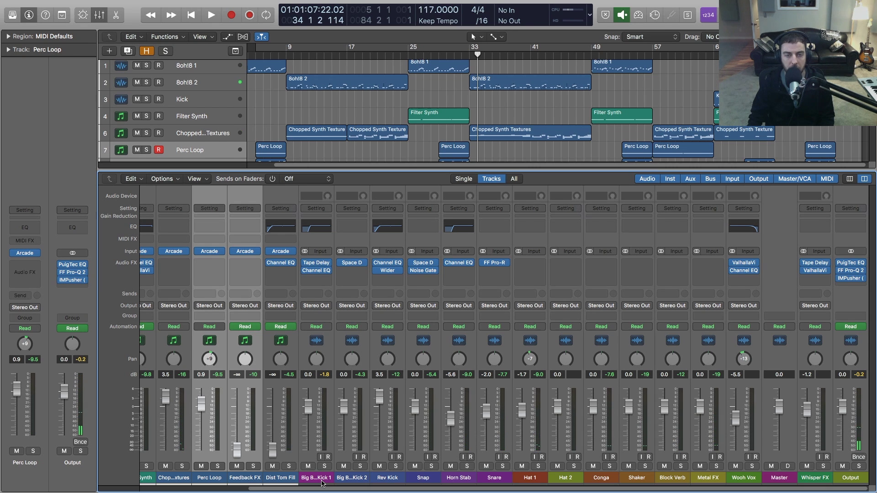
{"action": "left_click", "coordinate": [322, 481]}
{"action": "scroll", "coordinate": [428, 96], "scroll_direction": "up", "scroll_amount": 3}
{"action": "mouse_move", "coordinate": [316, 267]}
{"action": "key", "text": "x"}
Step: Play the Big Boom Kick 1 track soloed from bar 9, then stop playback with the solo turned off
{"action": "left_click", "coordinate": [287, 55]}
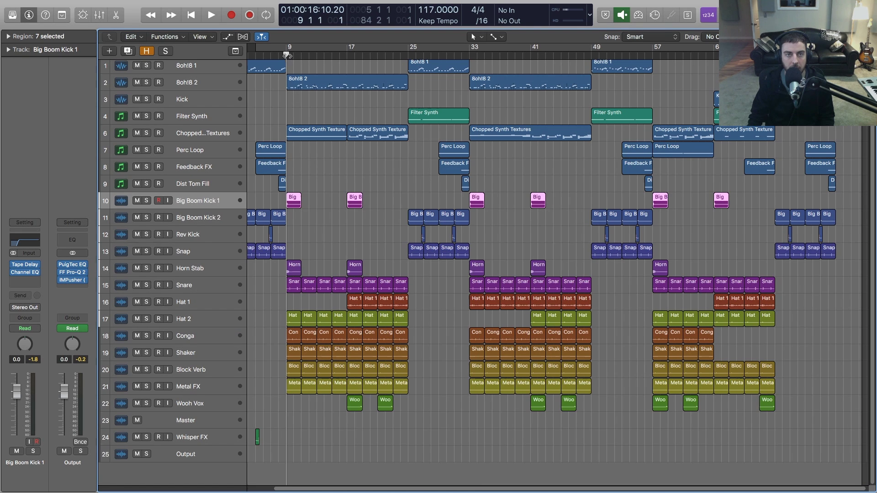
{"action": "left_click", "coordinate": [148, 201]}
{"action": "key", "text": "space"}
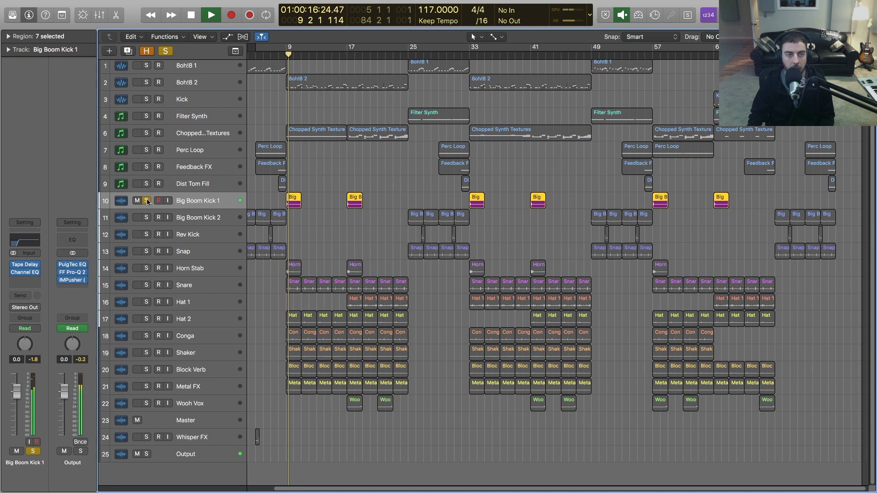
{"action": "key", "text": "space"}
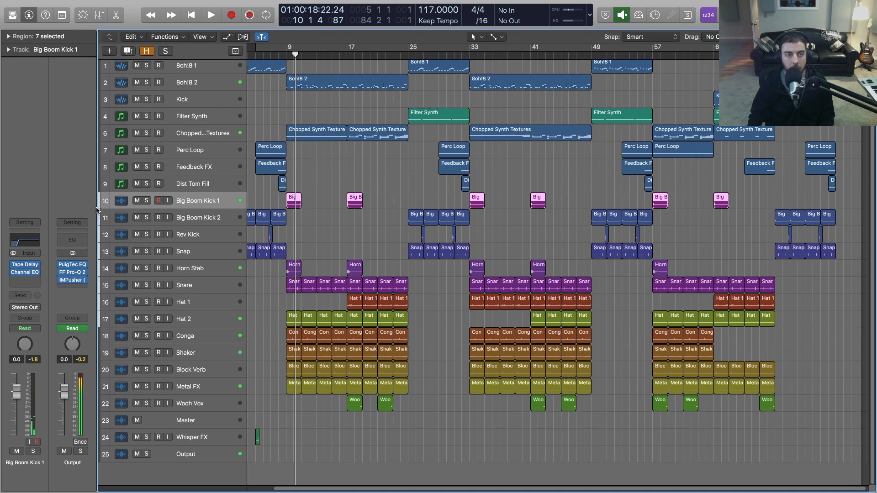
Step: View the Channel EQ on the Big Boom Kick 1 track and close its window
{"action": "left_click", "coordinate": [22, 243]}
{"action": "left_click_drag", "start_coordinate": [280, 29], "coordinate": [499, 122]}
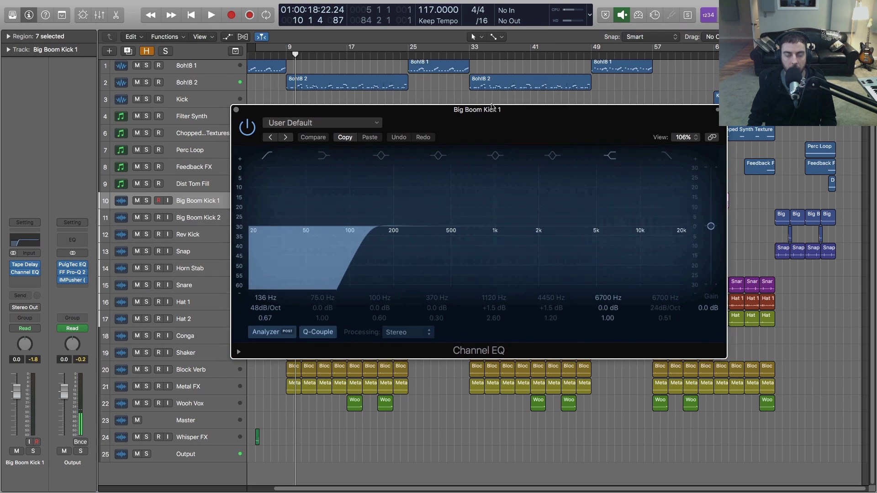
{"action": "left_click", "coordinate": [237, 108]}
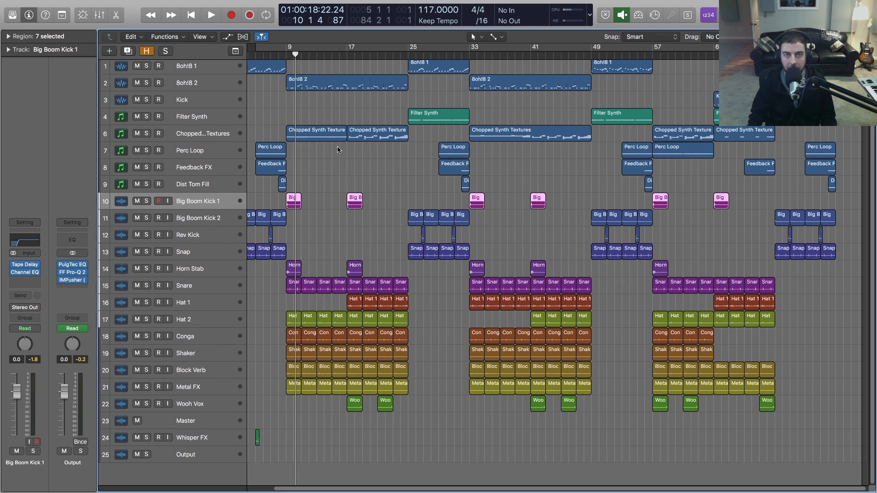
{"action": "scroll", "coordinate": [338, 165], "scroll_direction": "up", "scroll_amount": 1}
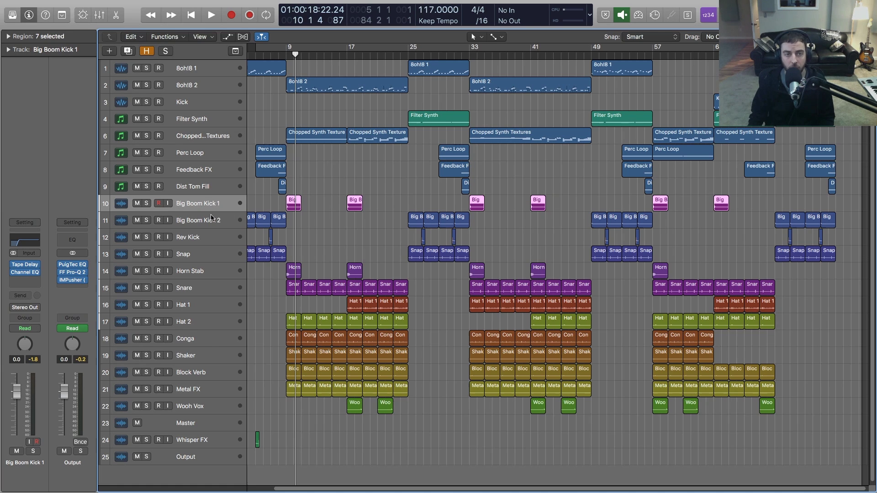
Step: Select the Horn Stab track, view its Channel EQ, and close the plug-in window
{"action": "left_click", "coordinate": [207, 274]}
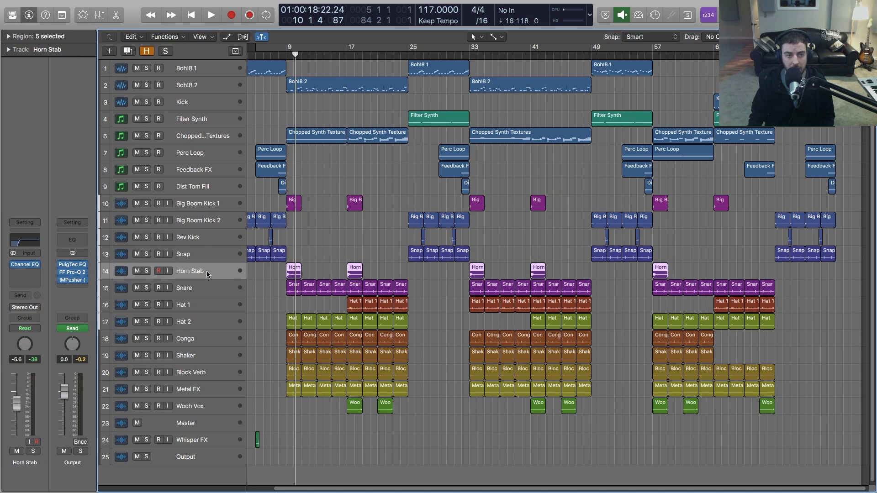
{"action": "left_click", "coordinate": [28, 245]}
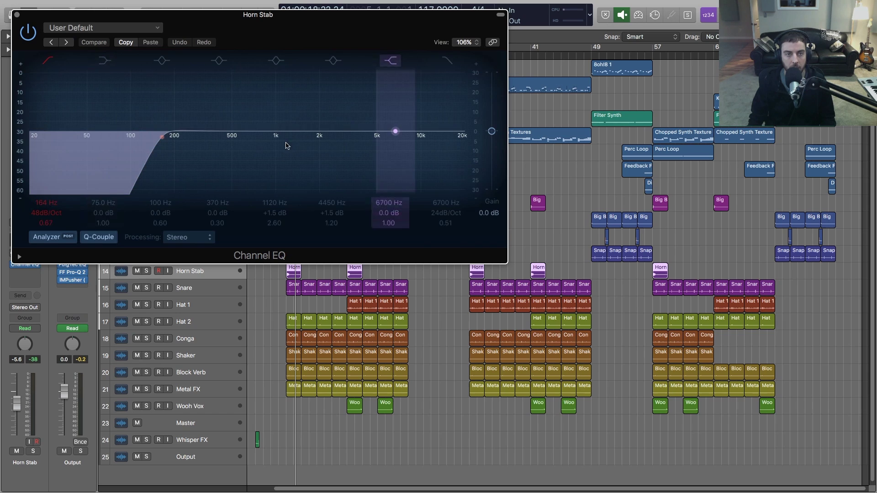
{"action": "key", "text": "super+w"}
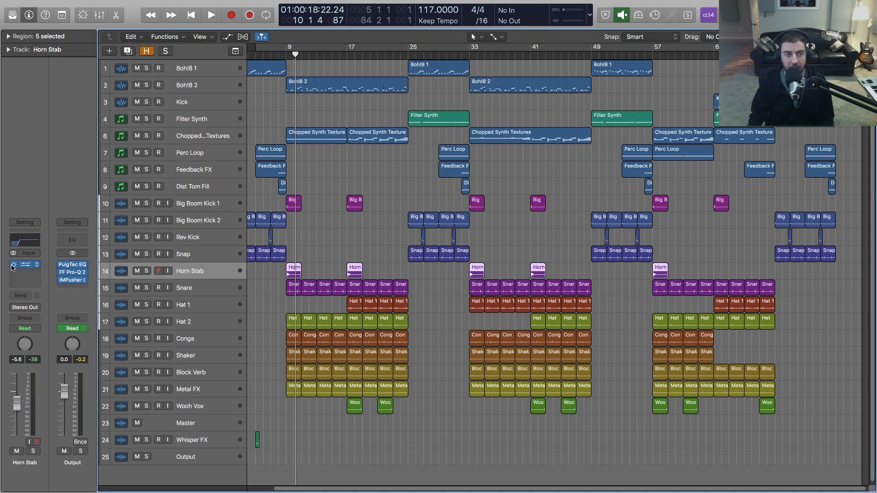
Step: Bypass the Channel EQ on the Big Boom Kick 1 and Horn Stab tracks and audition the song from bar 9
{"action": "left_click", "coordinate": [212, 204]}
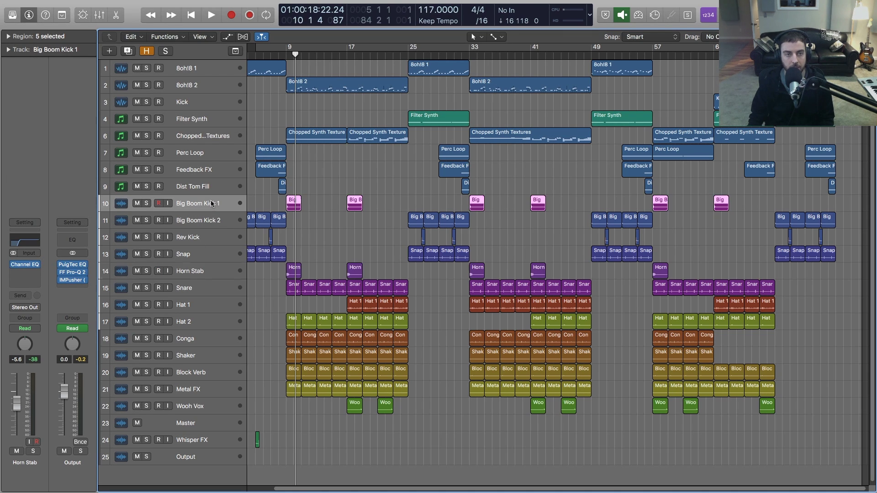
{"action": "left_click", "coordinate": [14, 274]}
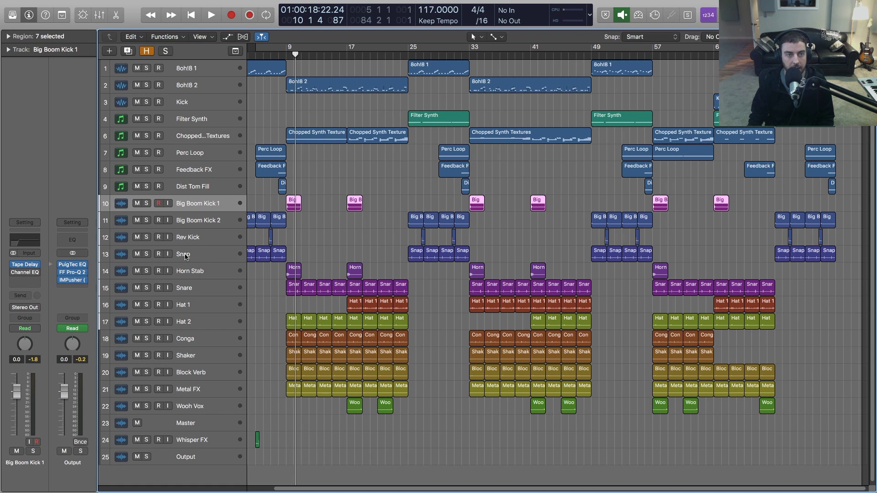
{"action": "left_click", "coordinate": [201, 270]}
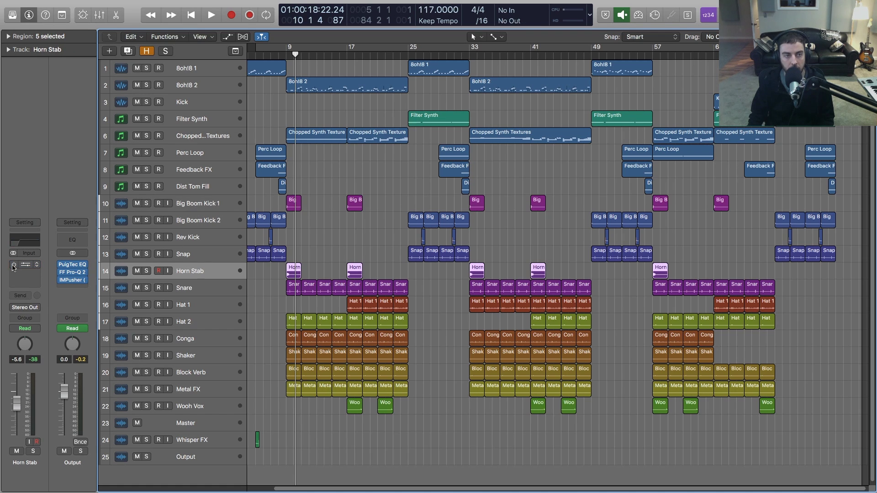
{"action": "left_click", "coordinate": [319, 178]}
{"action": "key", "text": "space"}
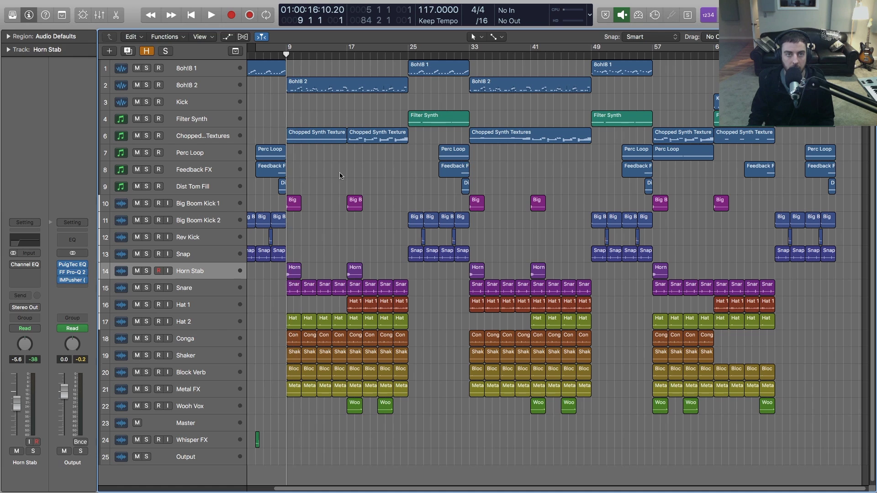
{"action": "key", "text": "space"}
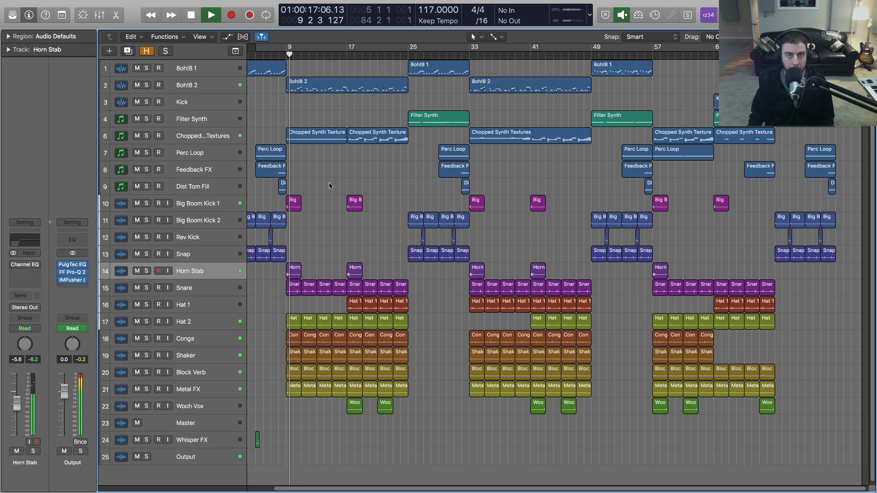
{"action": "key", "text": "space"}
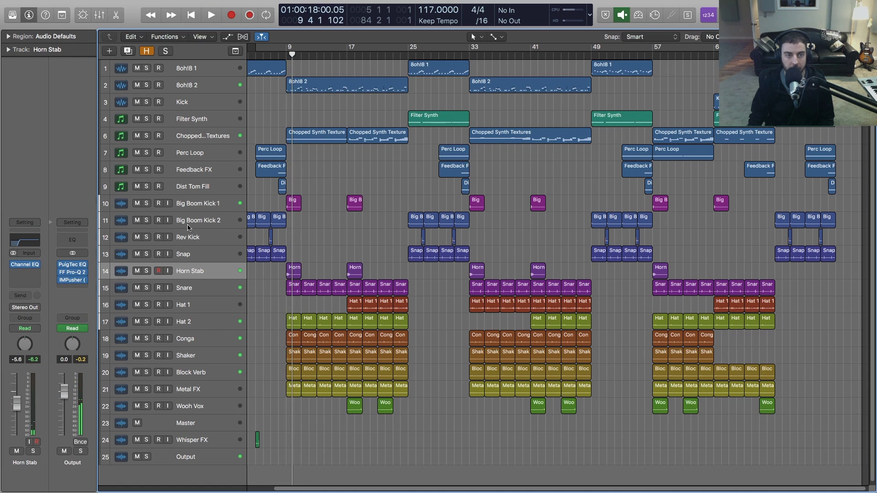
Step: Audition the bar 9 passage with the Big Boom Kick 1 and Horn Stab Channel EQs enabled, and clear the region selection
{"action": "left_click", "coordinate": [201, 210]}
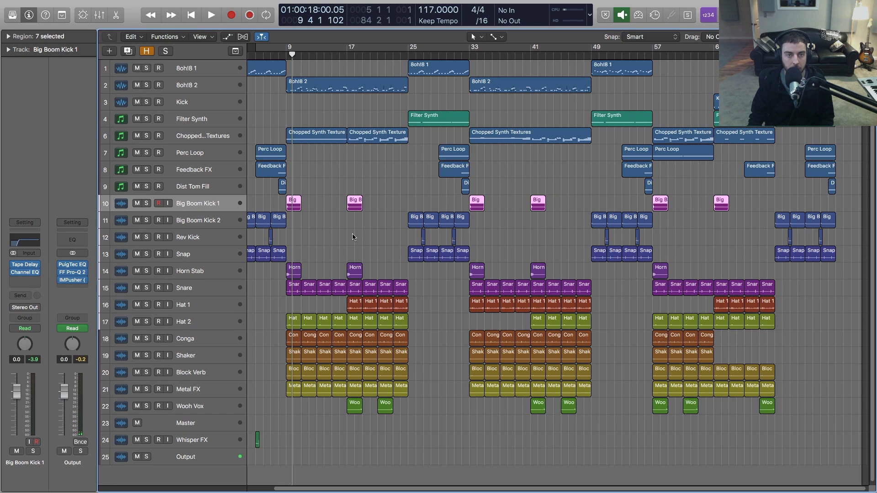
{"action": "key", "text": "space"}
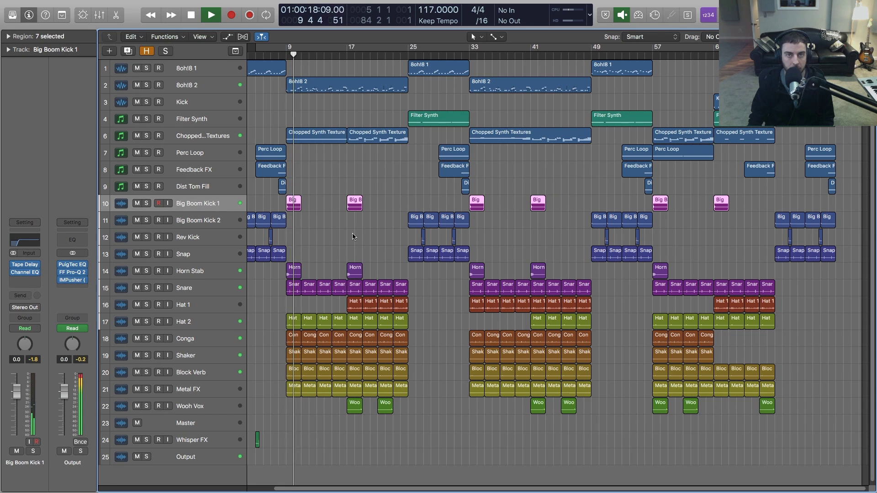
{"action": "key", "text": "space"}
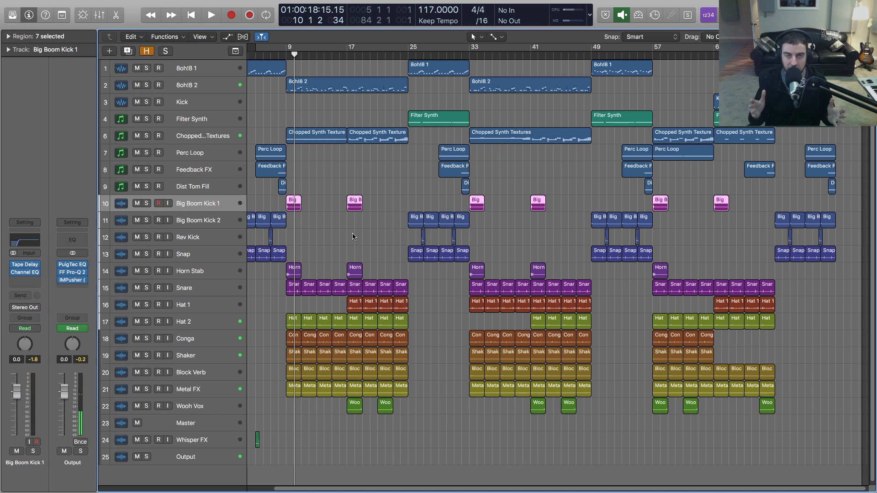
{"action": "left_click", "coordinate": [327, 231]}
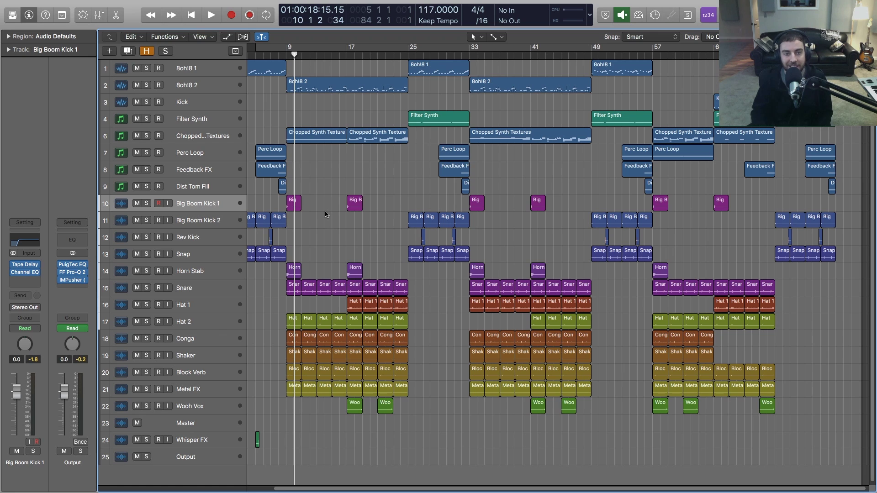
Step: Select the Rev Kick track and place the playhead at bar 26
{"action": "key", "text": "Down"}
{"action": "key", "text": "Down"}
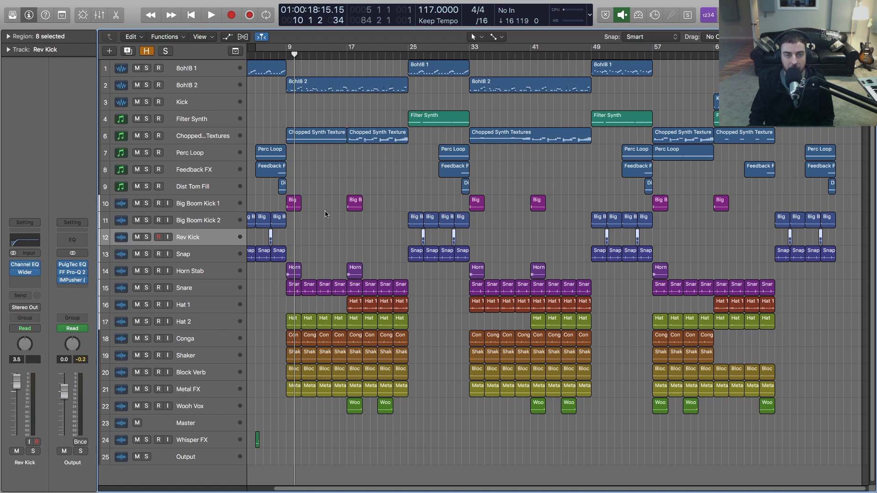
{"action": "key", "text": "Down"}
{"action": "key", "text": "Up"}
{"action": "left_click", "coordinate": [269, 56]}
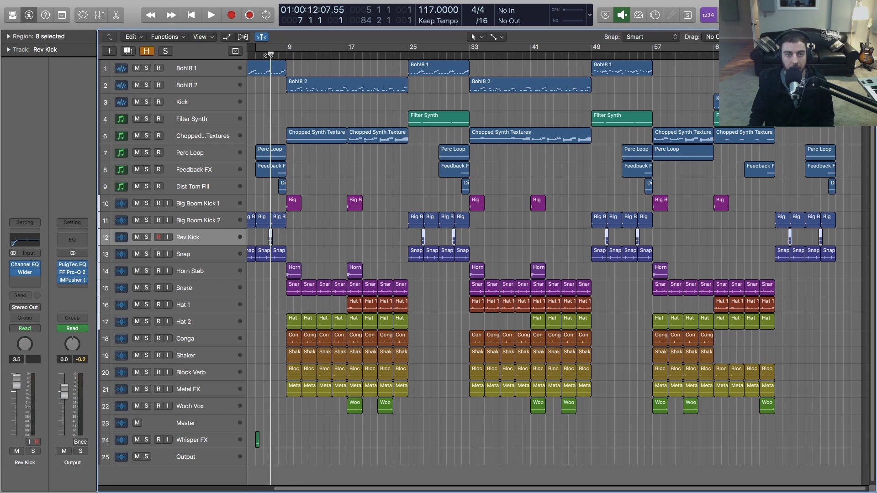
{"action": "left_click", "coordinate": [415, 55]}
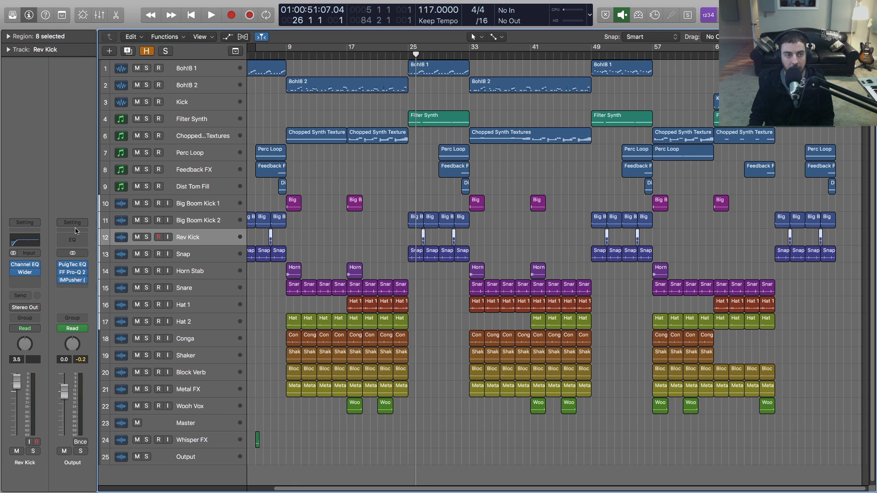
Step: View the Channel EQ on the Rev Kick track, close its window, and deselect the regions
{"action": "left_click", "coordinate": [28, 244]}
{"action": "left_click_drag", "start_coordinate": [101, 14], "coordinate": [134, 22]}
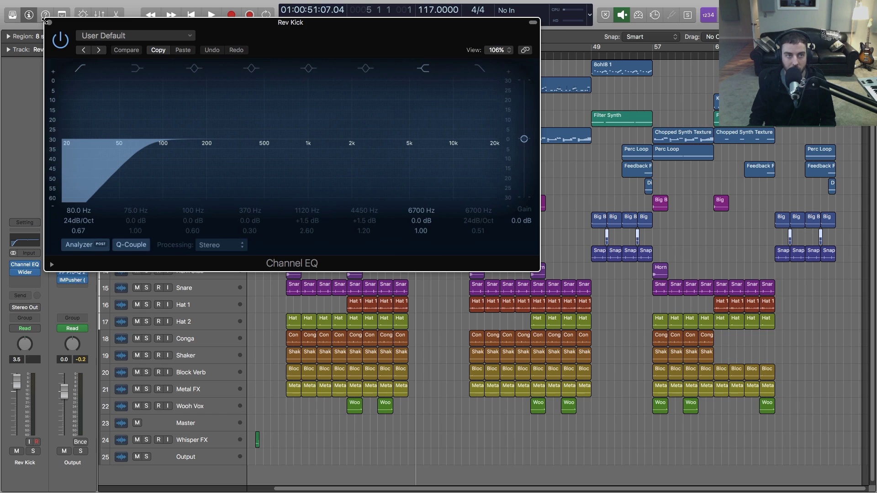
{"action": "left_click", "coordinate": [47, 22]}
{"action": "left_click", "coordinate": [373, 244]}
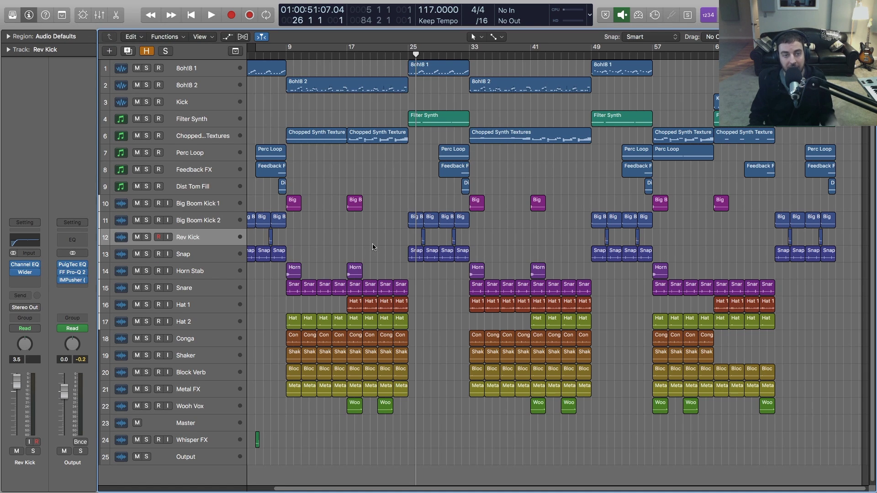
Step: Step through the tracks below Rev Kick to Hat 2, viewing each one's channel strip
{"action": "key", "text": "Down"}
{"action": "key", "text": "Down"}
{"action": "key", "text": "Down"}
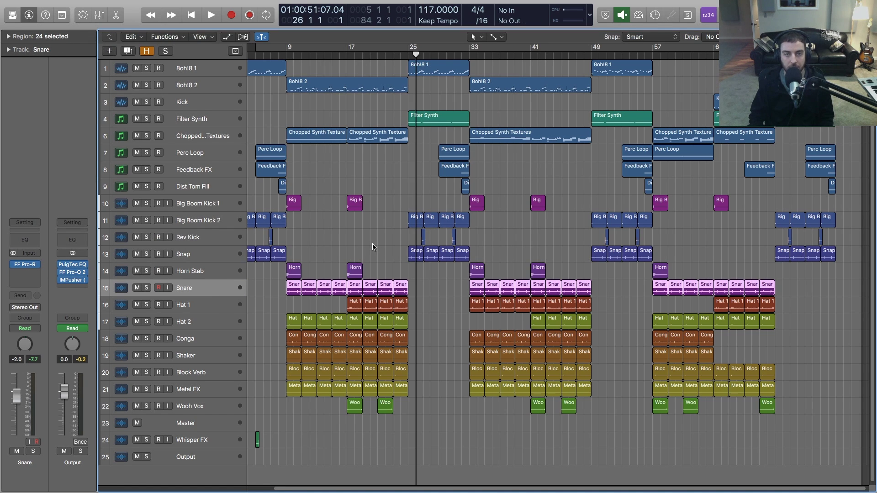
{"action": "key", "text": "Down"}
{"action": "key", "text": "Down"}
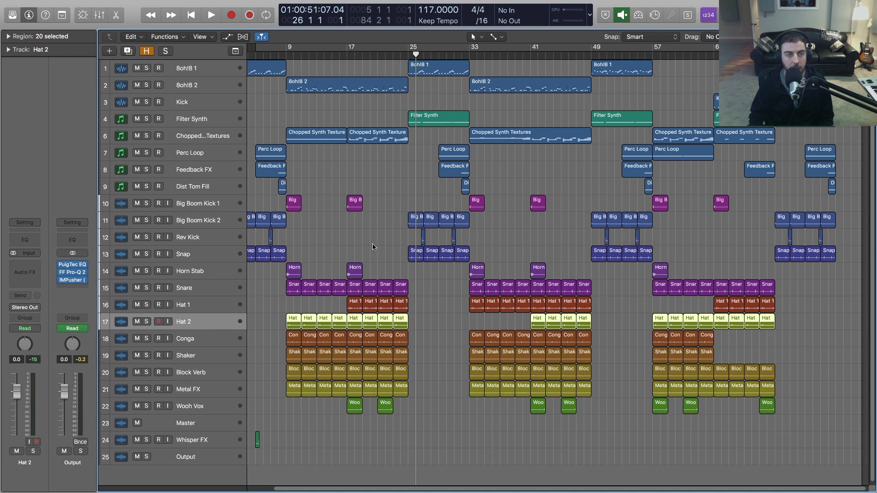
Step: View the FF Pro-R reverb settings on the Snare channel in the mixer and close the plug-in window
{"action": "key", "text": "x"}
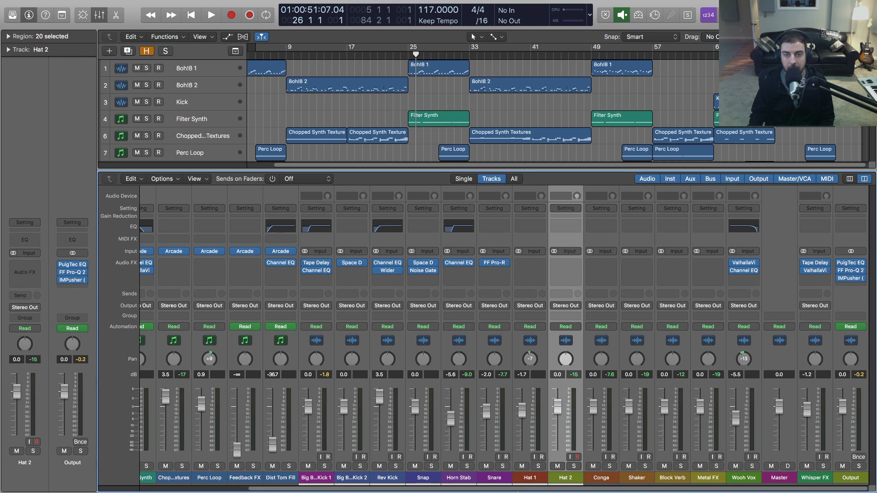
{"action": "left_click", "coordinate": [494, 263]}
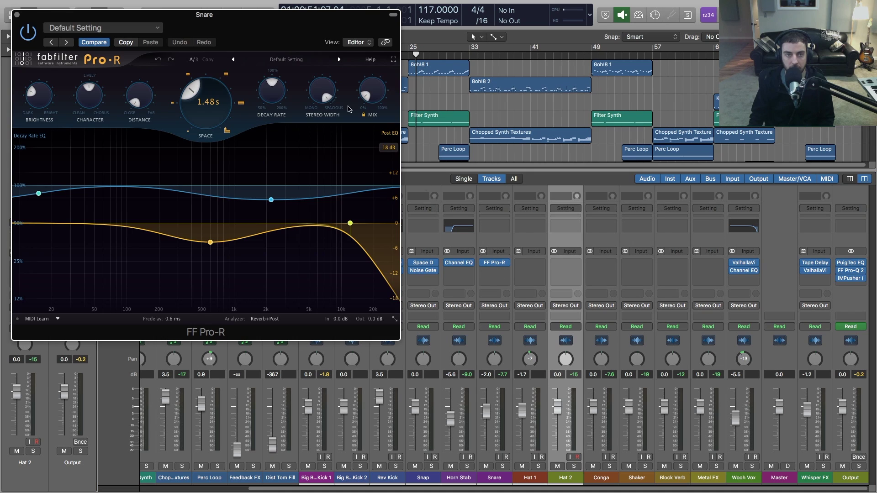
{"action": "left_click_drag", "start_coordinate": [125, 22], "coordinate": [180, 30]}
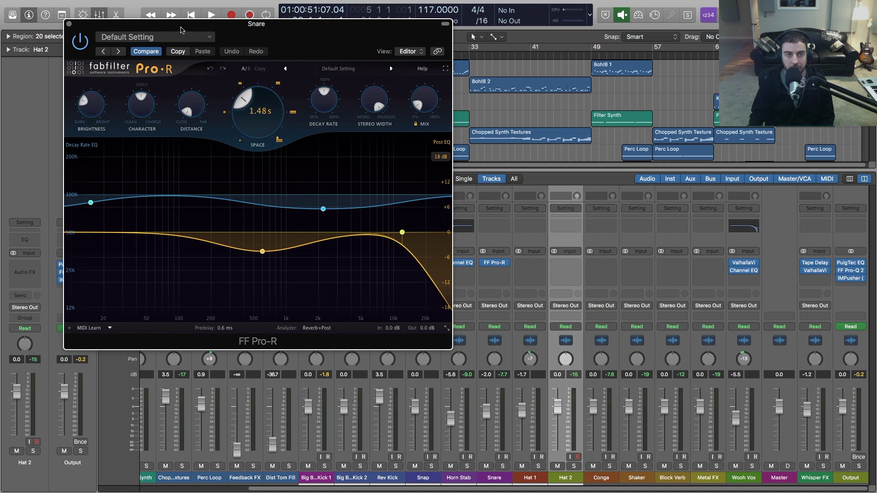
{"action": "left_click", "coordinate": [69, 23]}
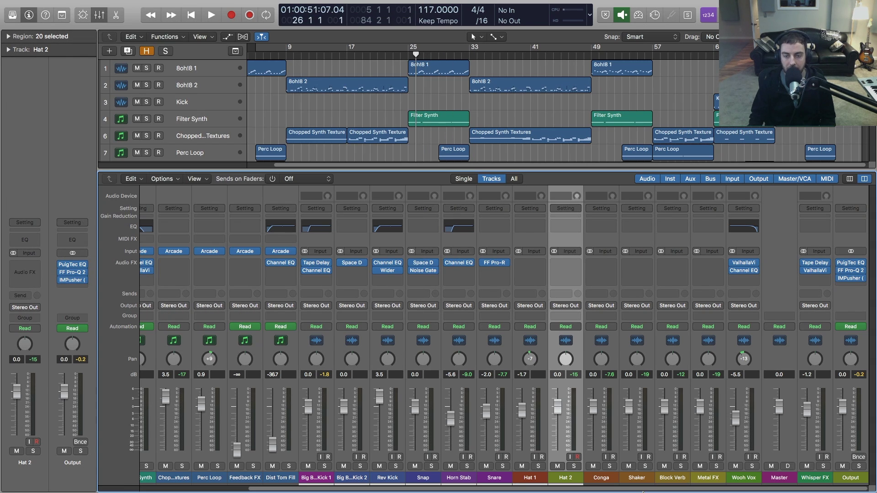
{"action": "mouse_move", "coordinate": [641, 490]}
{"action": "left_mouse_down"}
{"action": "mouse_move", "coordinate": [620, 489]}
{"action": "mouse_move", "coordinate": [647, 490]}
{"action": "left_mouse_up"}
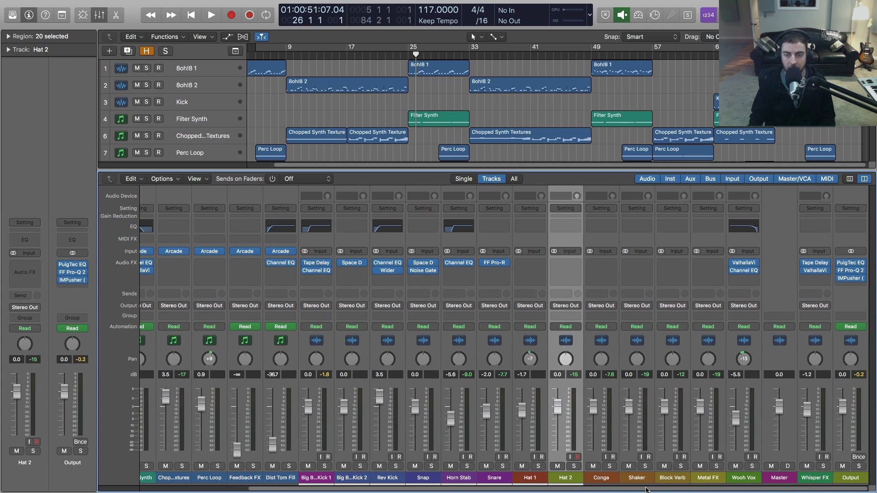
Step: Show track automation and review the volume curves across the arrangement from Kick to Wooh Vox, and hide automation again
{"action": "key", "text": "x"}
{"action": "key", "text": "a"}
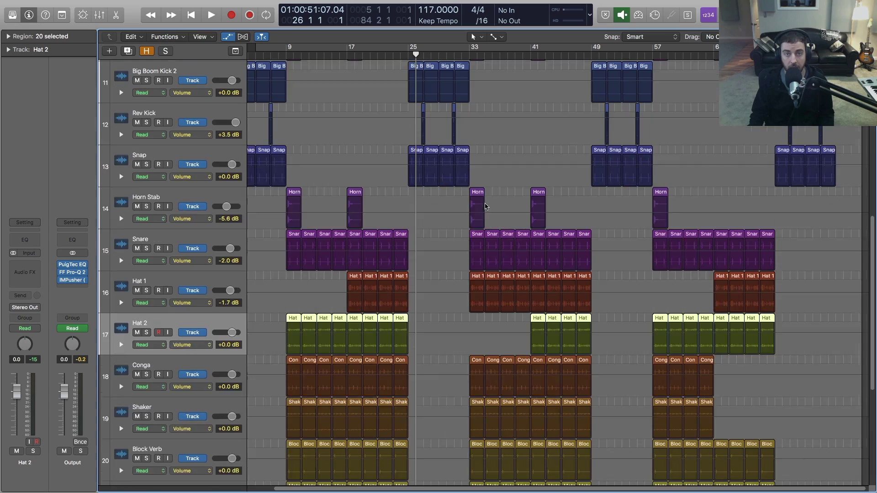
{"action": "scroll", "coordinate": [479, 211], "scroll_direction": "up", "scroll_amount": 10}
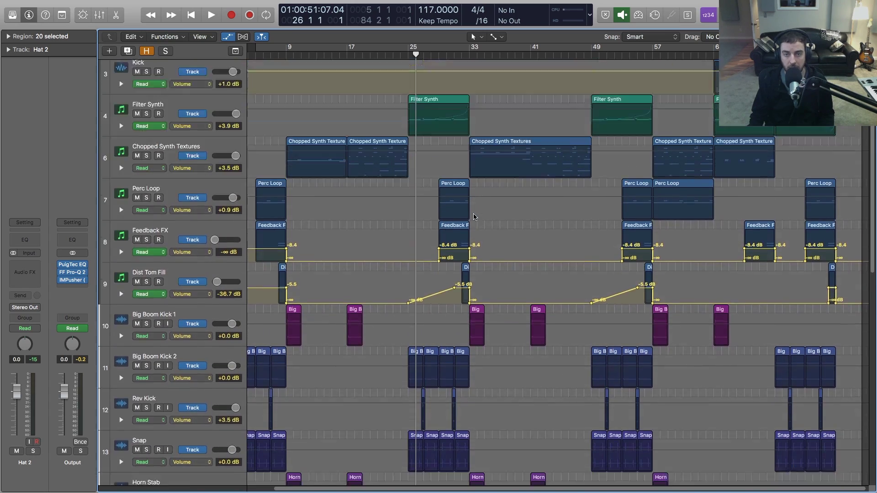
{"action": "scroll", "coordinate": [473, 217], "scroll_direction": "down", "scroll_amount": 10}
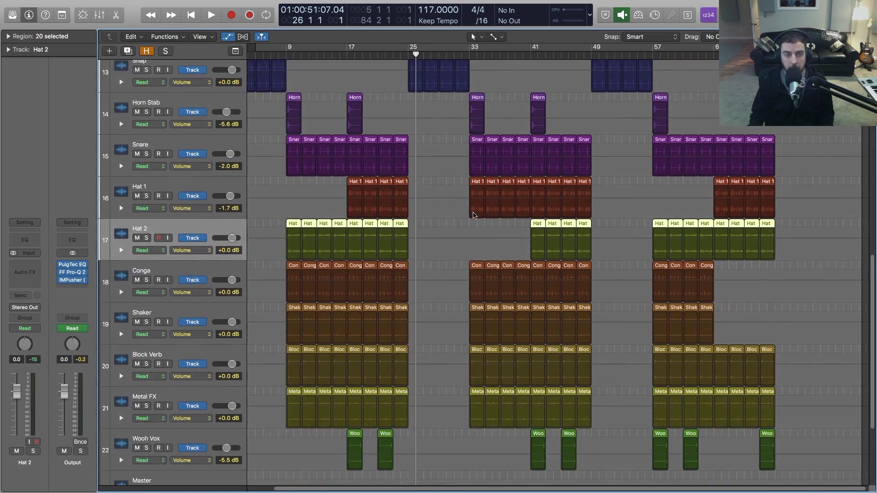
{"action": "scroll", "coordinate": [474, 216], "scroll_direction": "up", "scroll_amount": 10}
{"action": "key", "text": "a"}
Step: View the channel strips of the Conga and Shaker tracks, return to Conga, and clear the region selection
{"action": "key", "text": "x"}
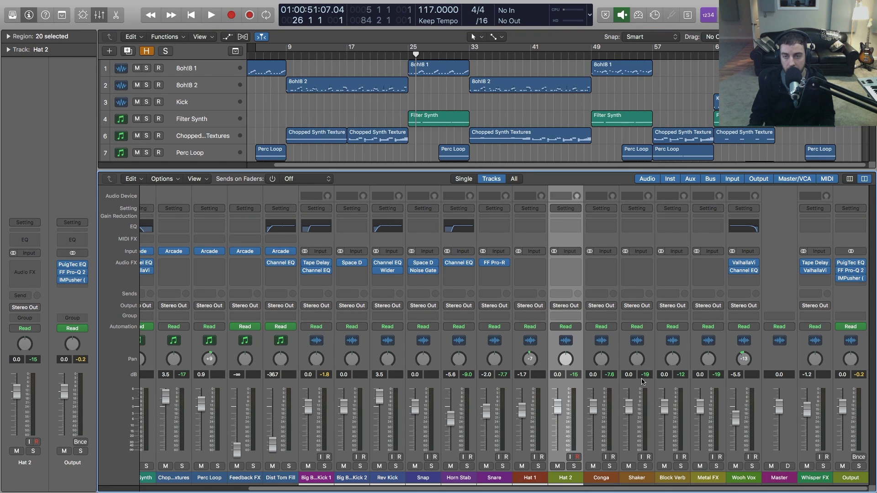
{"action": "left_click", "coordinate": [604, 479]}
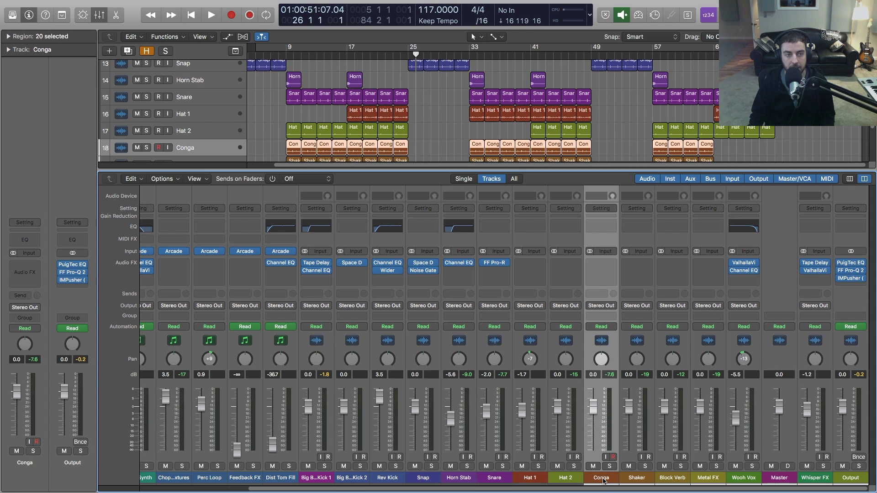
{"action": "key", "text": "x"}
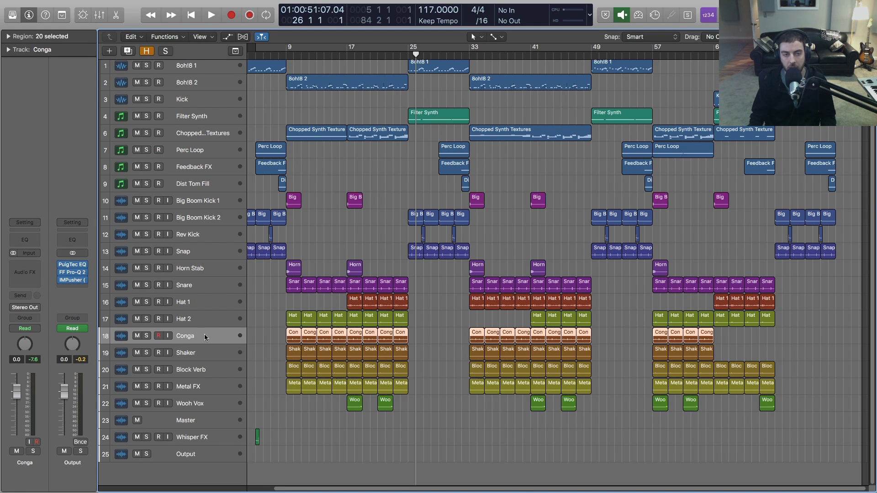
{"action": "left_click", "coordinate": [212, 354]}
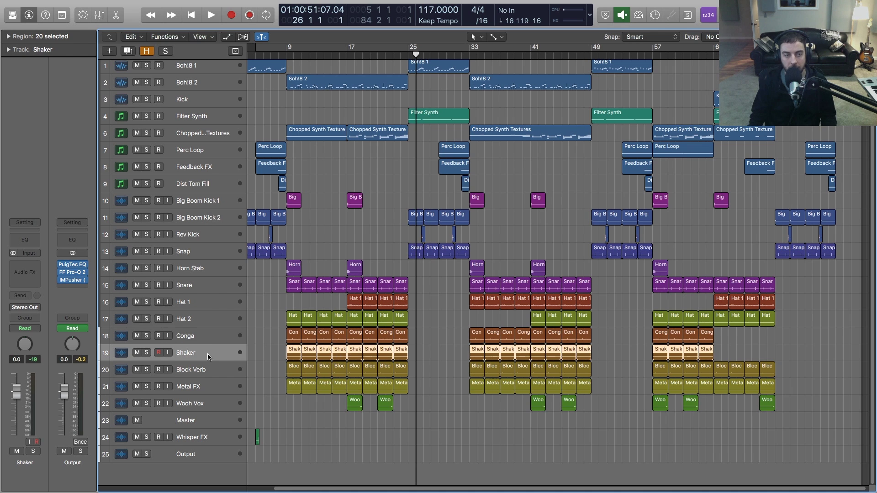
{"action": "left_click", "coordinate": [207, 339]}
{"action": "left_click", "coordinate": [434, 340]}
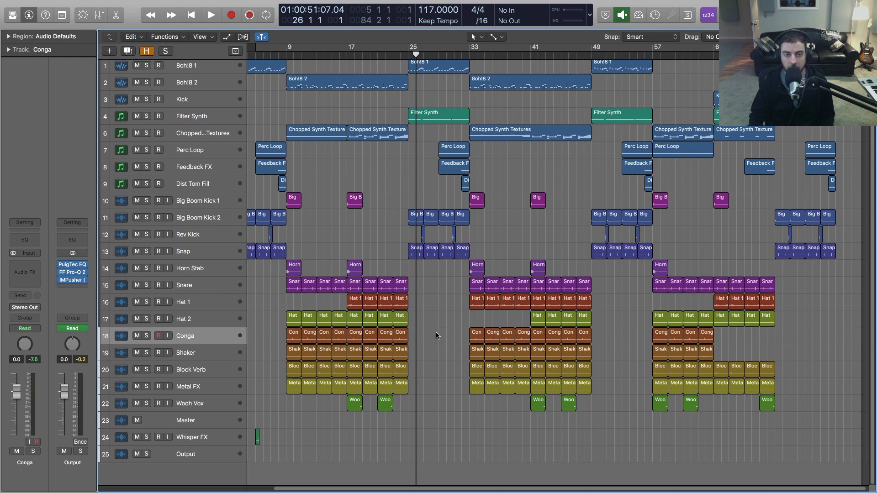
Step: Examine the waveforms of the drum and percussion regions around bar 25 close up
{"action": "key", "text": "super+Right"}
{"action": "key", "text": "super+Right"}
{"action": "key", "text": "super+Right"}
{"action": "key", "text": "super+Down"}
{"action": "key", "text": "super+Down"}
{"action": "key", "text": "super+Down"}
{"action": "key", "text": "super+Down"}
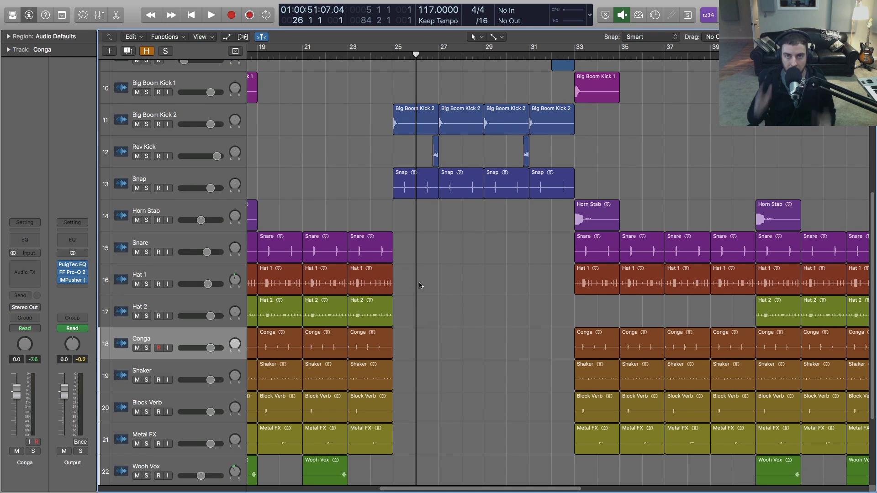
Step: View the PuigTec EQP1A settings on the Output channel and place its window over the middle of the mixer
{"action": "key", "text": "x"}
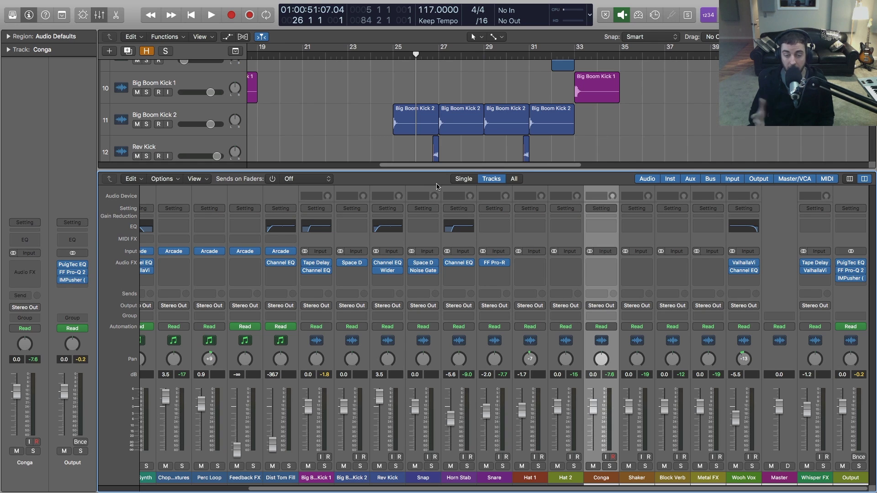
{"action": "left_click_drag", "start_coordinate": [516, 491], "coordinate": [622, 491]}
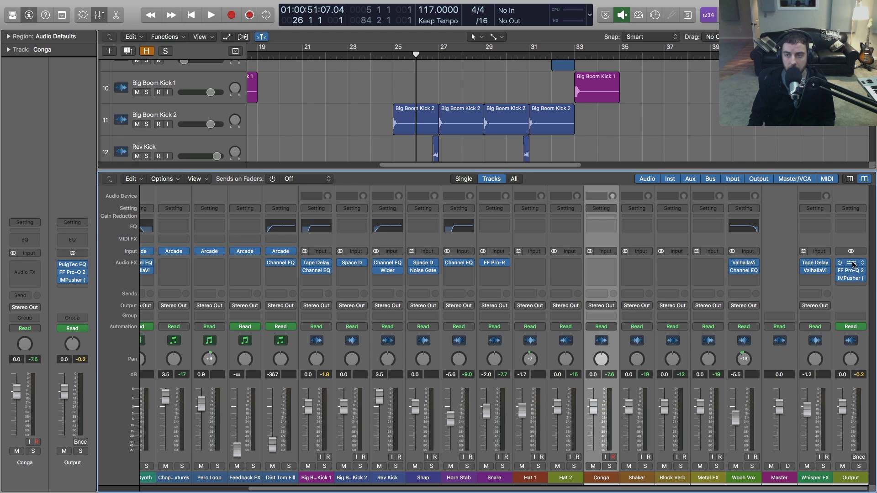
{"action": "left_click", "coordinate": [851, 263]}
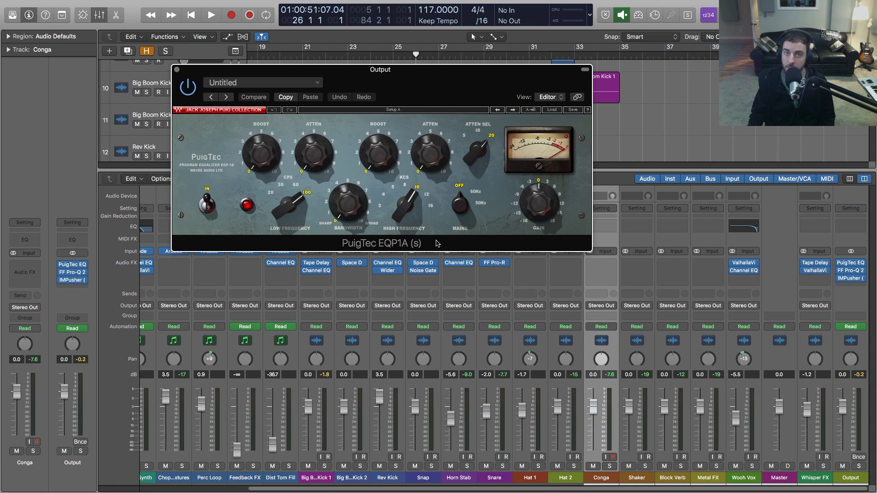
{"action": "left_click_drag", "start_coordinate": [408, 68], "coordinate": [444, 84]}
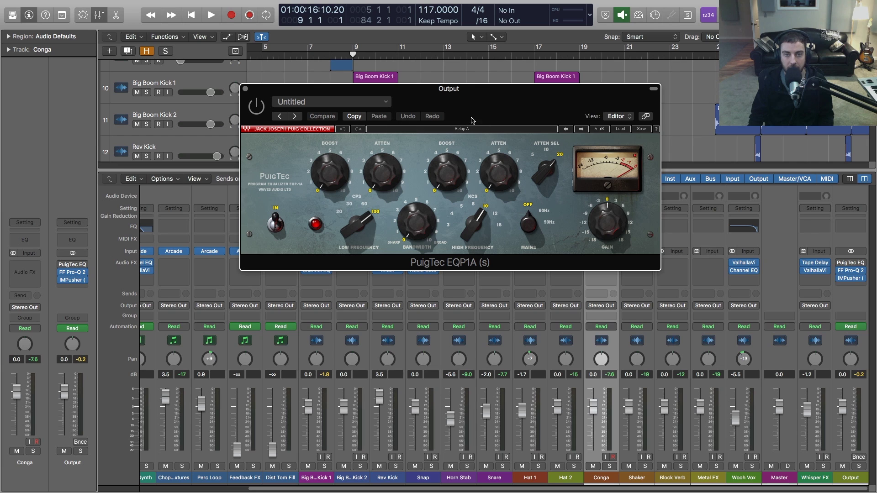
Step: Audition the beat from bar 9 while switching the PuigTec EQP1A out and in, then stop playback and close its window
{"action": "key", "text": "x"}
{"action": "left_click_drag", "start_coordinate": [451, 106], "coordinate": [459, 105]}
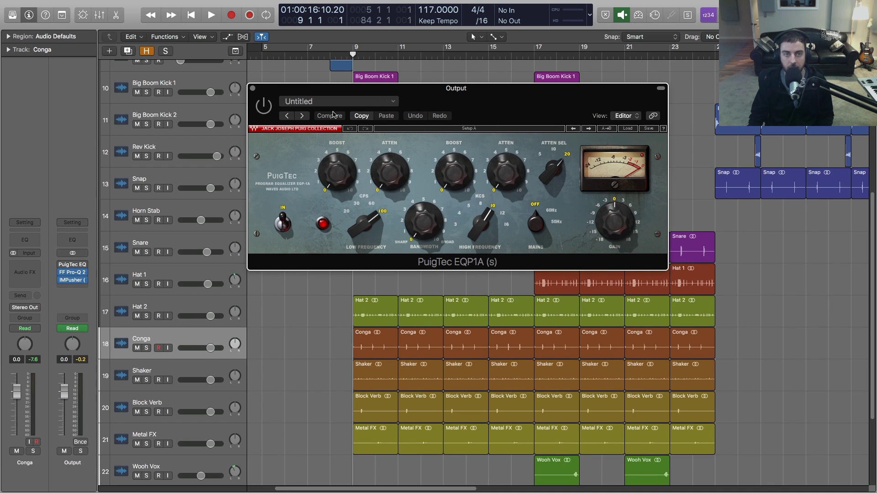
{"action": "left_click", "coordinate": [283, 228]}
{"action": "key", "text": "space"}
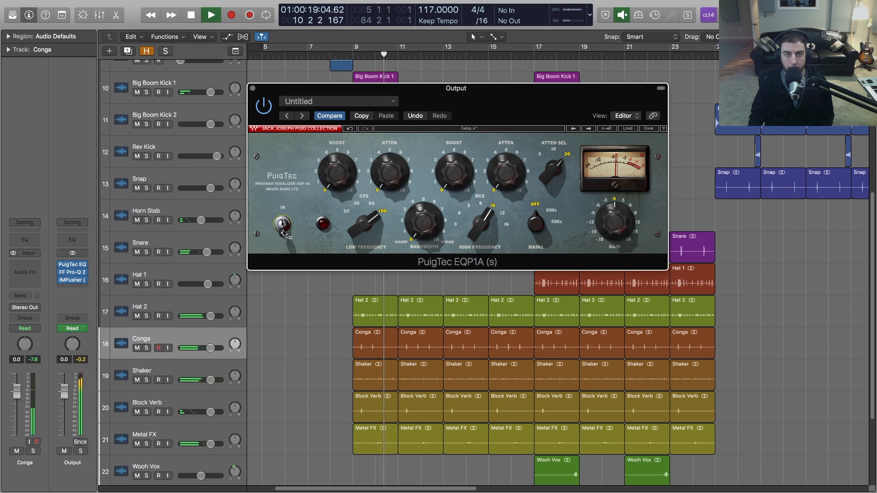
{"action": "left_click", "coordinate": [284, 226]}
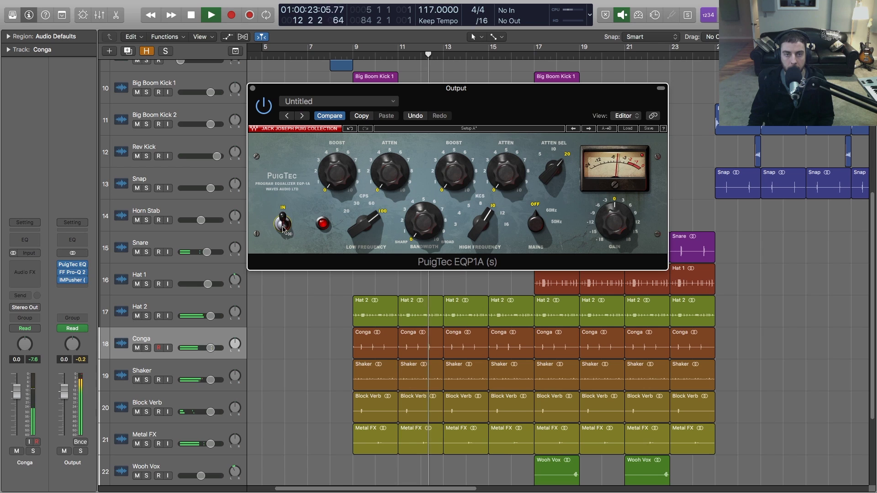
{"action": "left_click", "coordinate": [283, 226]}
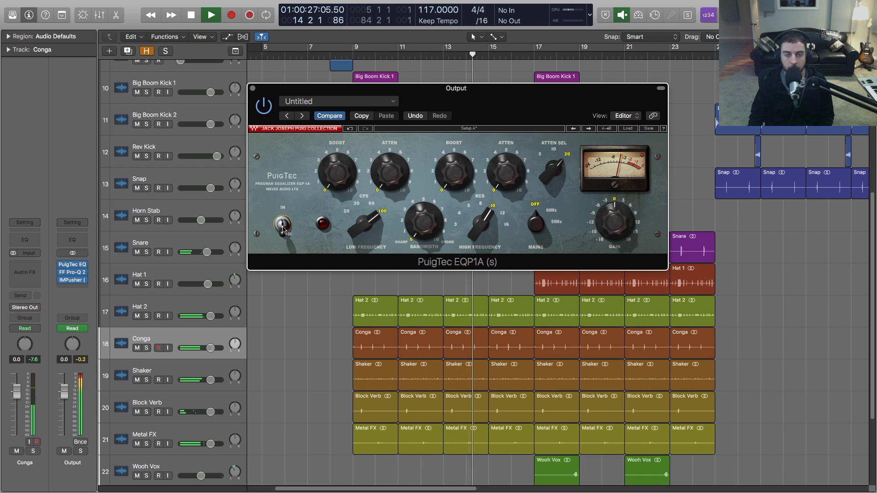
{"action": "left_click", "coordinate": [283, 226]}
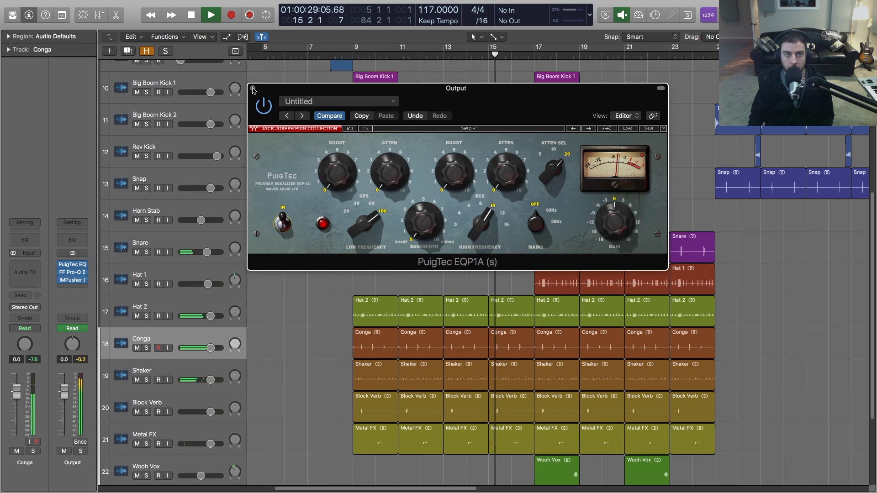
{"action": "left_click", "coordinate": [253, 89]}
{"action": "key", "text": "space"}
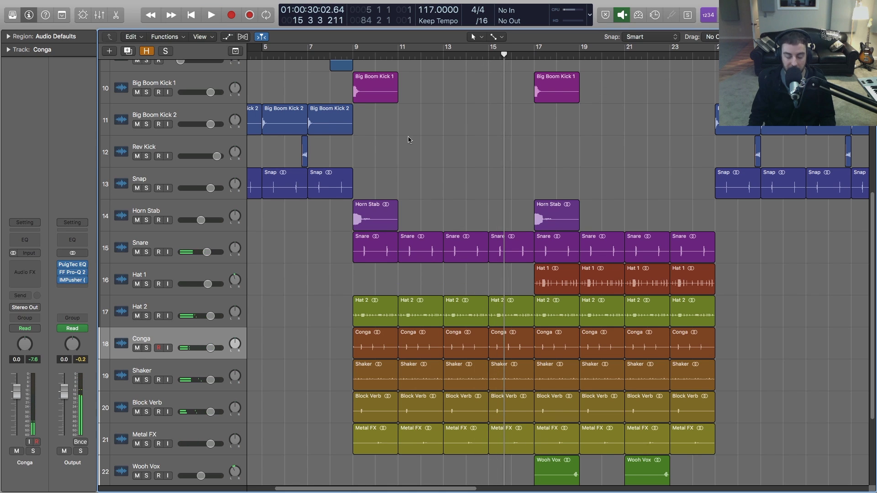
Step: View the FF Pro-Q 2 curve and its single band on the Output channel, and close the plug-in window
{"action": "key", "text": "x"}
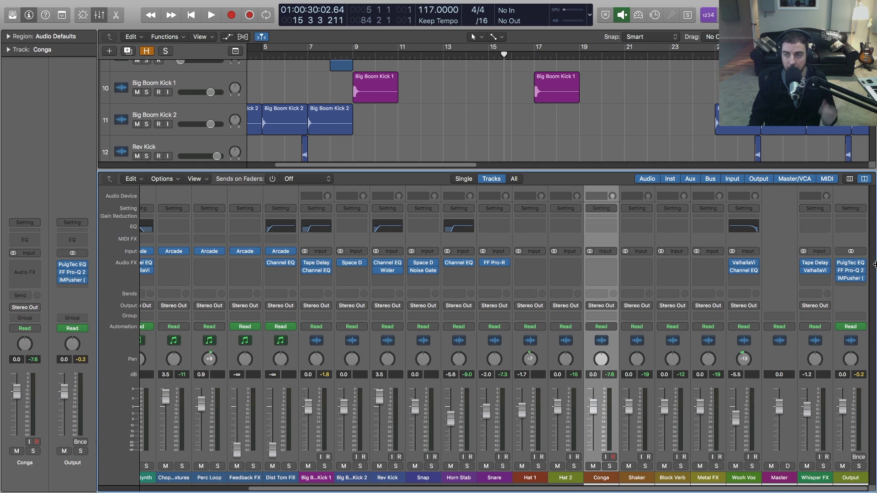
{"action": "mouse_move", "coordinate": [852, 273]}
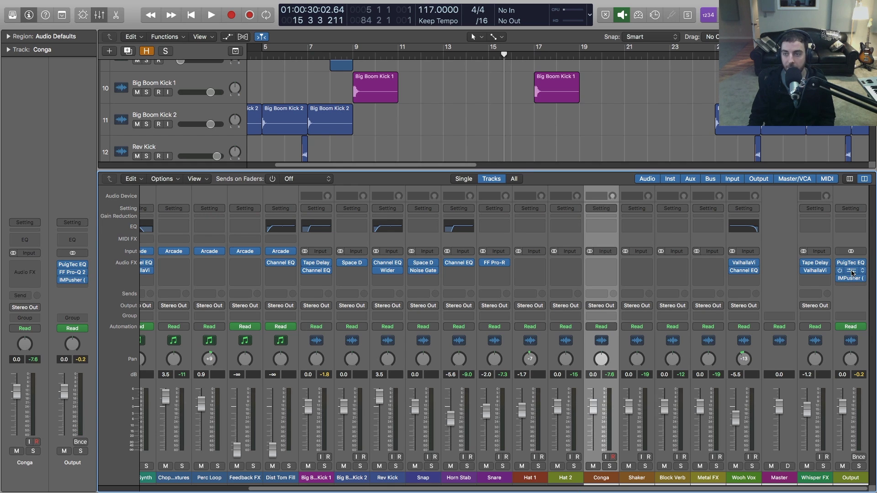
{"action": "left_click", "coordinate": [850, 273]}
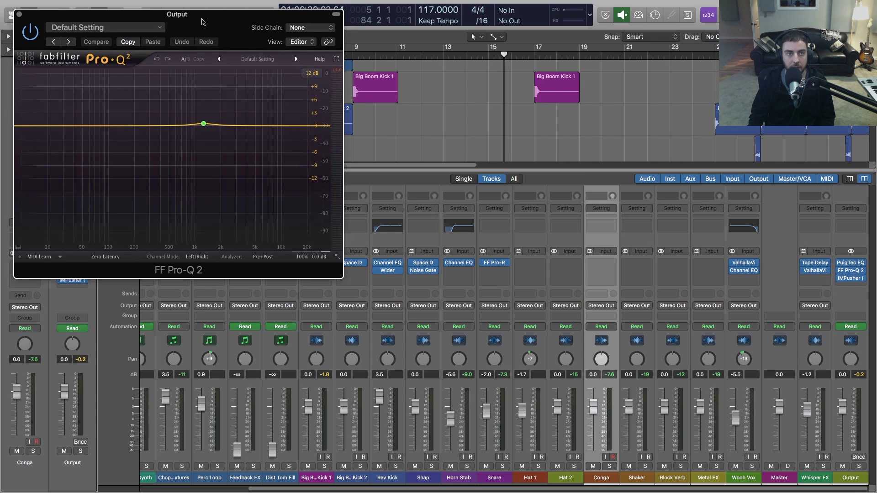
{"action": "left_click_drag", "start_coordinate": [169, 24], "coordinate": [406, 121]}
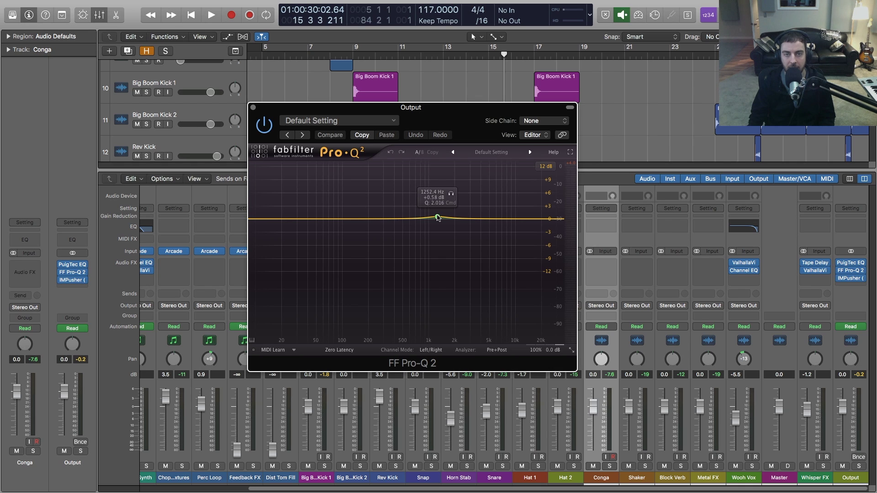
{"action": "left_click", "coordinate": [253, 107]}
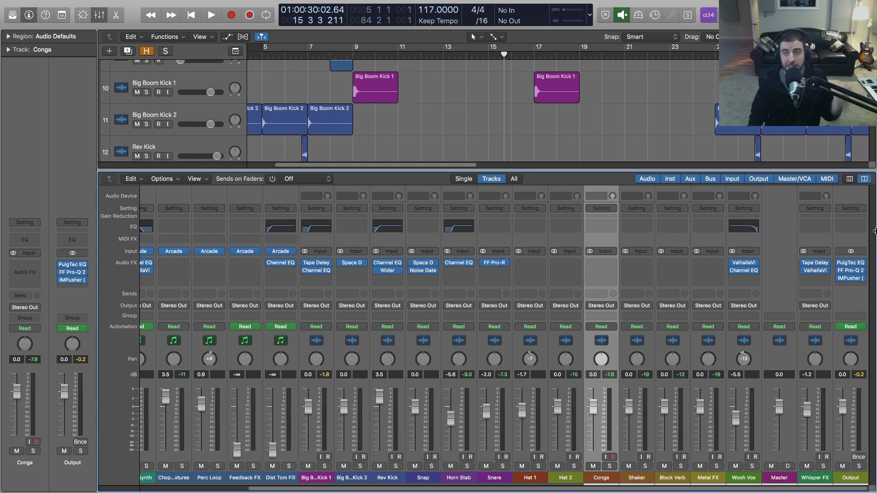
Step: View the IMPusher controls on the Output channel, including the note choices for its Low knob
{"action": "left_click", "coordinate": [851, 278]}
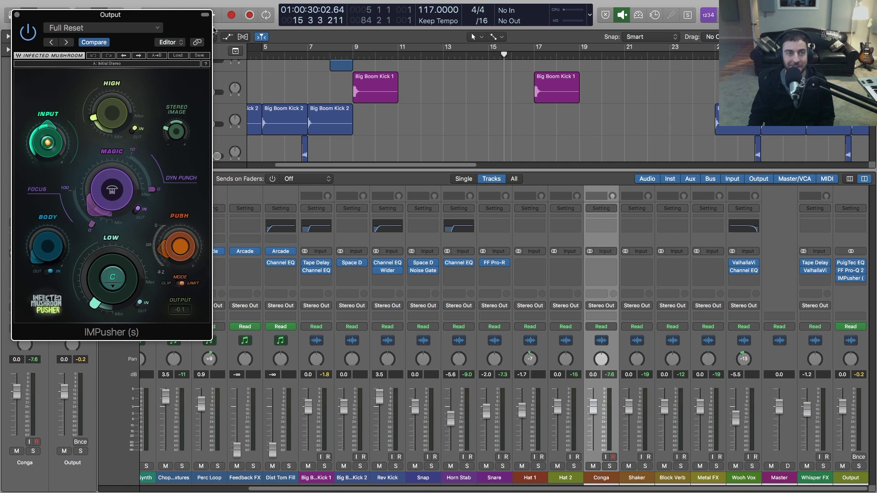
{"action": "left_click_drag", "start_coordinate": [164, 18], "coordinate": [572, 109]}
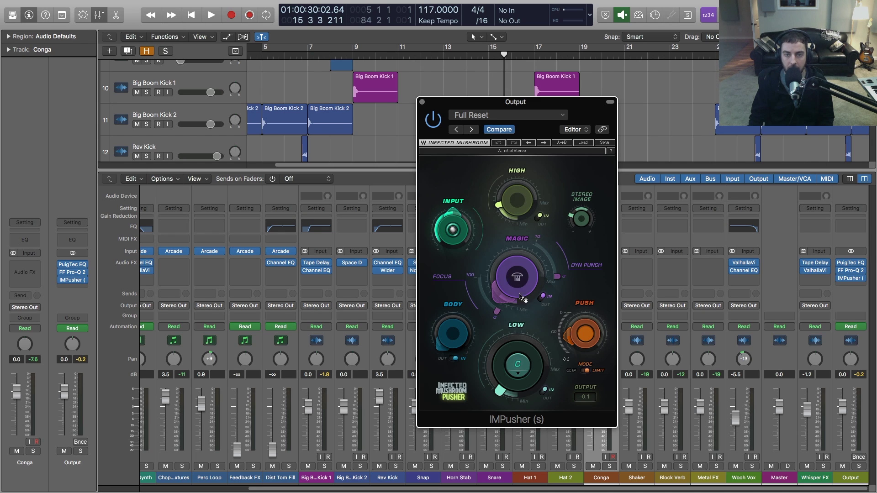
{"action": "mouse_move", "coordinate": [506, 297]}
{"action": "left_click", "coordinate": [519, 376]}
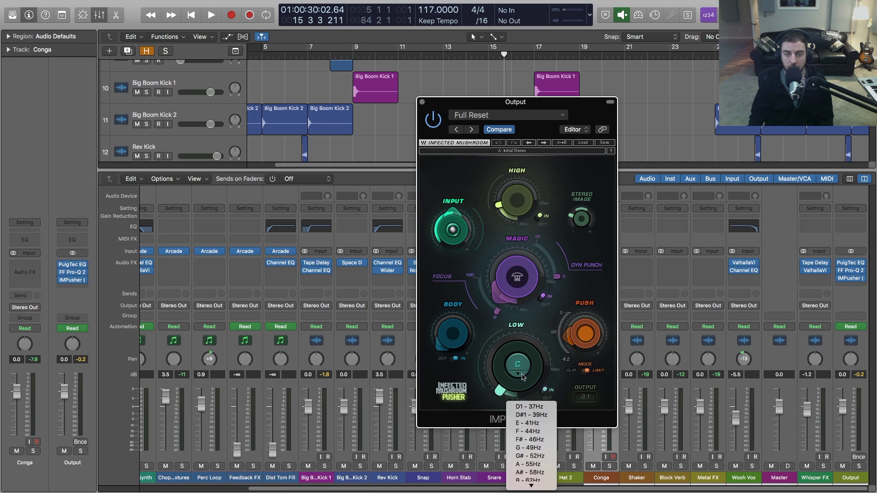
{"action": "left_click", "coordinate": [522, 377]}
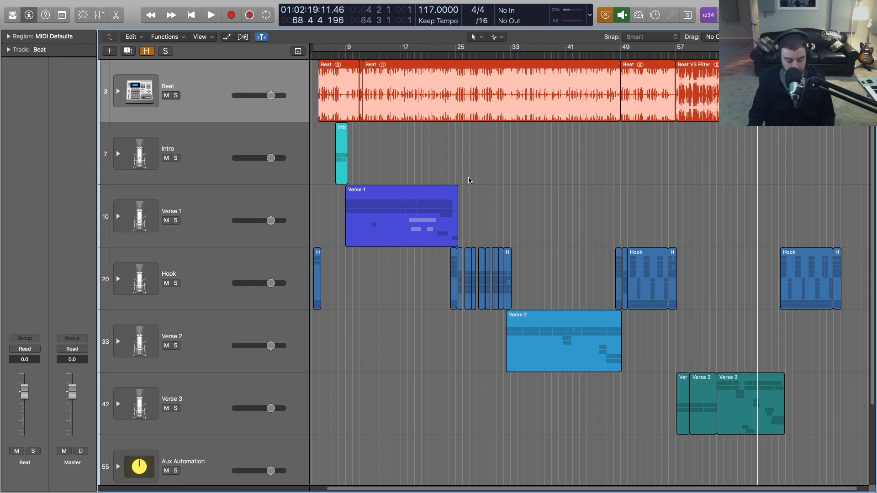
Step: View the mixer channels of the vocal project with the Beat, Verse and Hook stacks, and return to its arrangement
{"action": "key", "text": "x"}
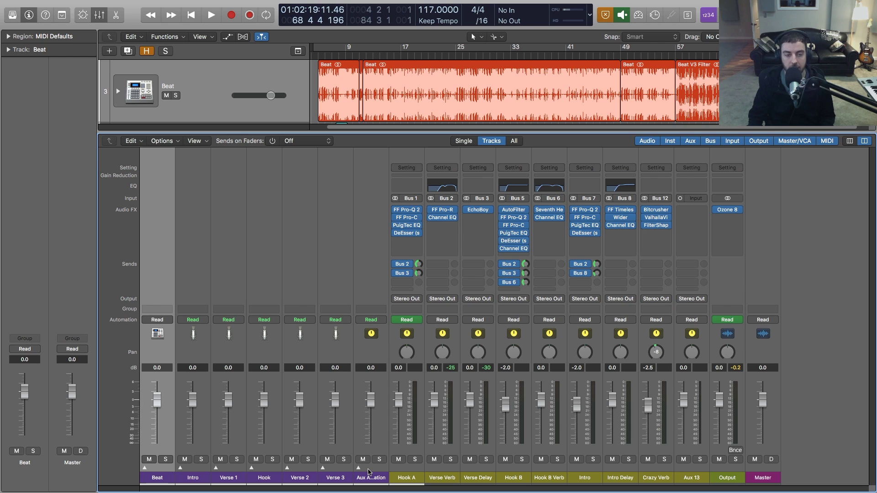
{"action": "key", "text": "x"}
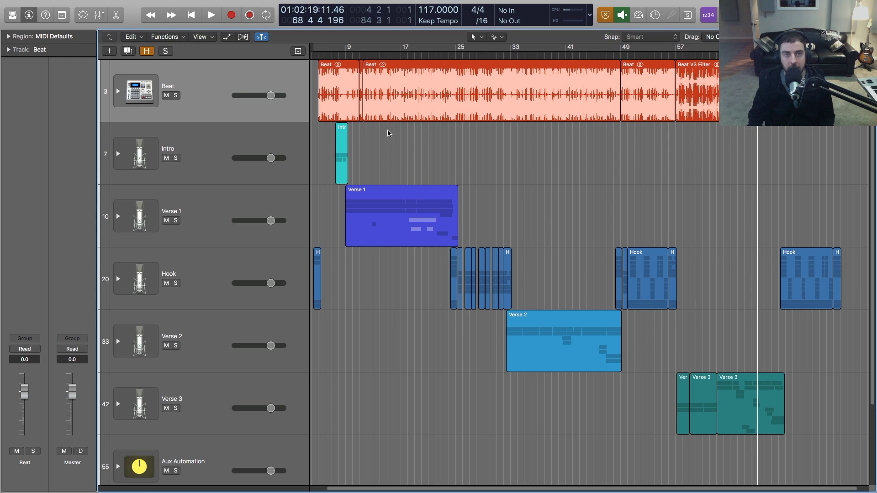
Step: Look at the tracks inside the Beat stack in the arrangement and collapse it again
{"action": "left_click", "coordinate": [118, 93]}
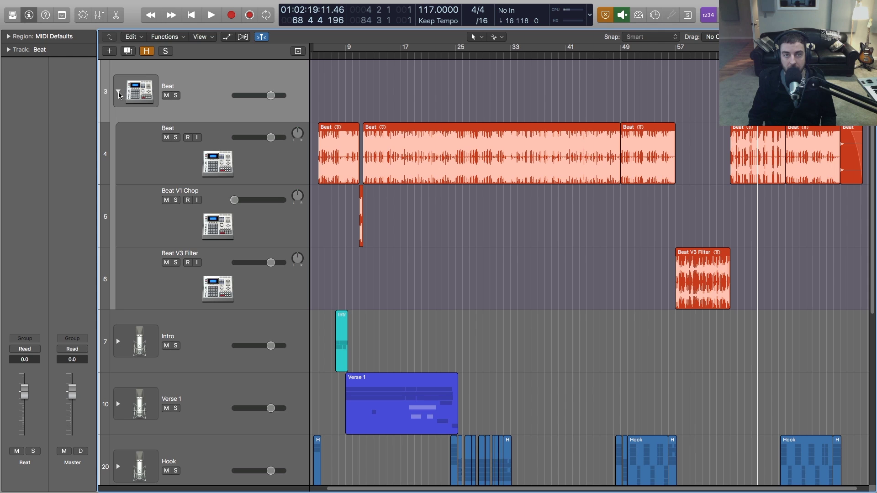
{"action": "left_click", "coordinate": [118, 93]}
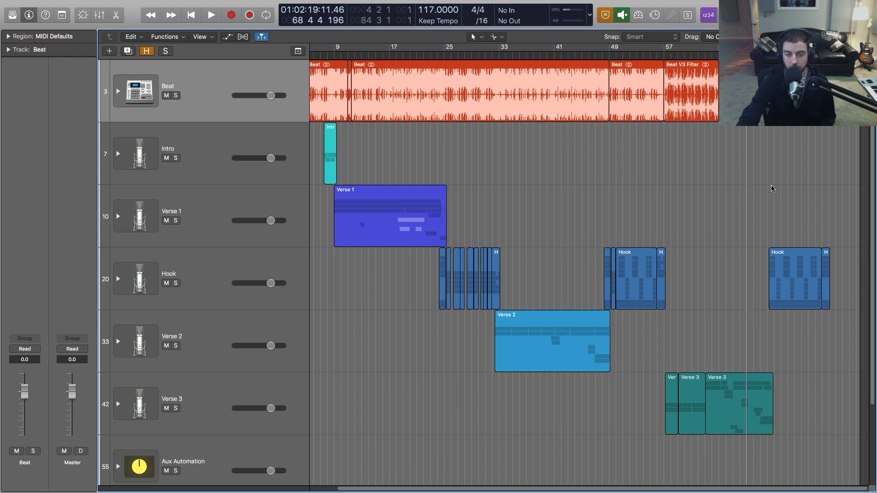
Step: Expand the Intro stack in the mixer to show its Intro L and Intro R channels, and return to the arrangement
{"action": "key", "text": "x"}
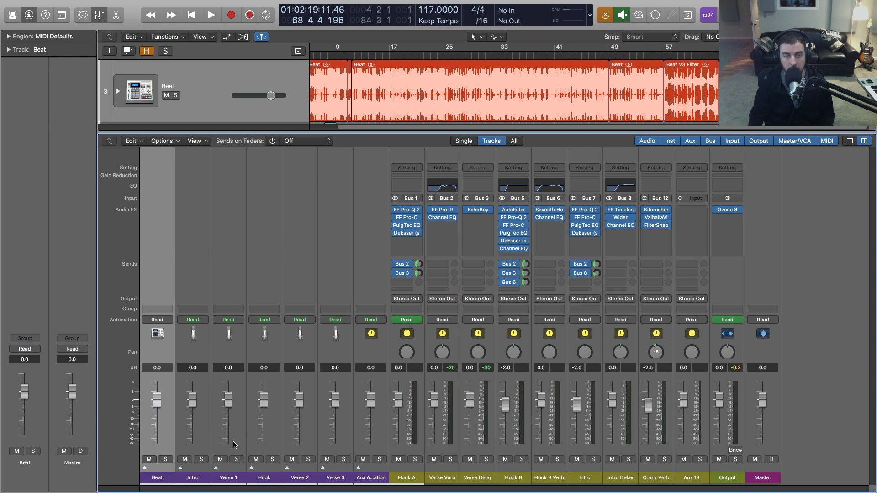
{"action": "left_click", "coordinate": [181, 468]}
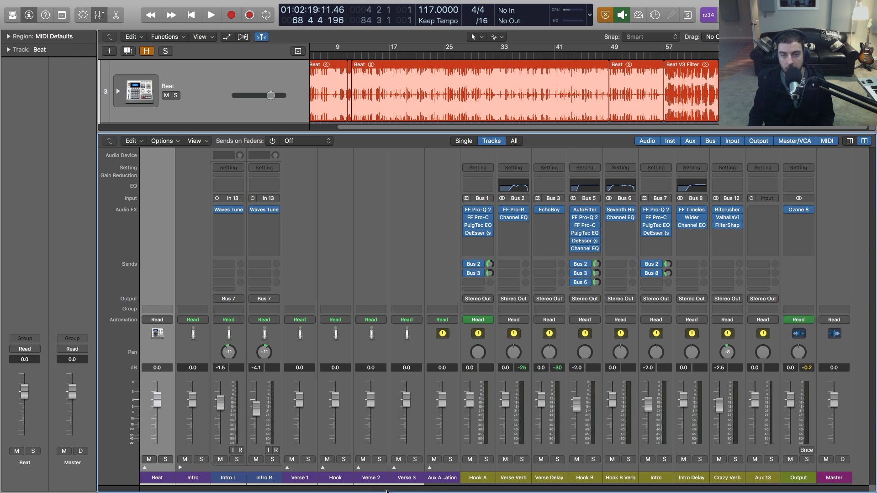
{"action": "key", "text": "x"}
Step: Start playback, expand the Aux Automation, Verse and Hook stacks in the mixer, and view the bus channels up to the Output
{"action": "key", "text": "space"}
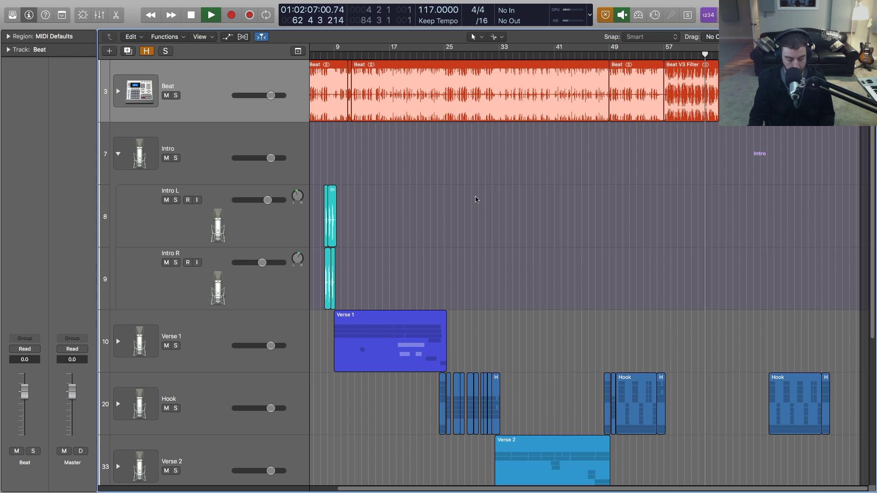
{"action": "key", "text": "x"}
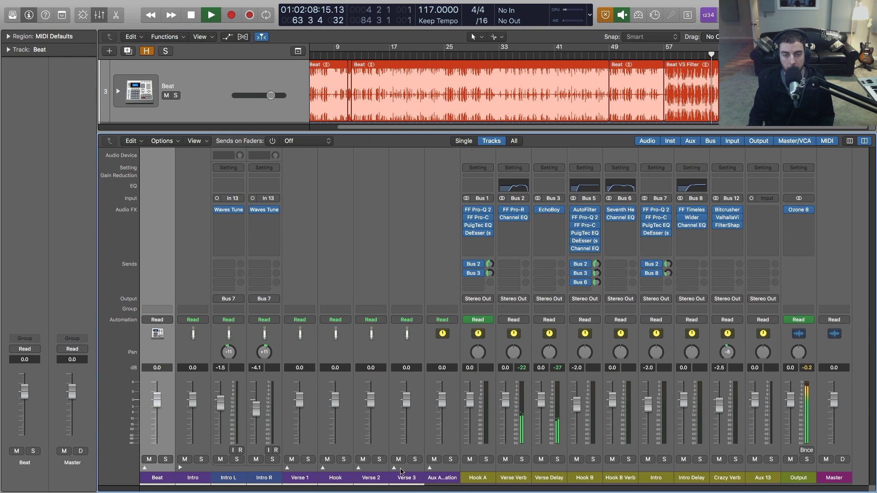
{"action": "left_click", "coordinate": [429, 468]}
{"action": "left_click", "coordinate": [393, 468]}
{"action": "left_click", "coordinate": [359, 468]}
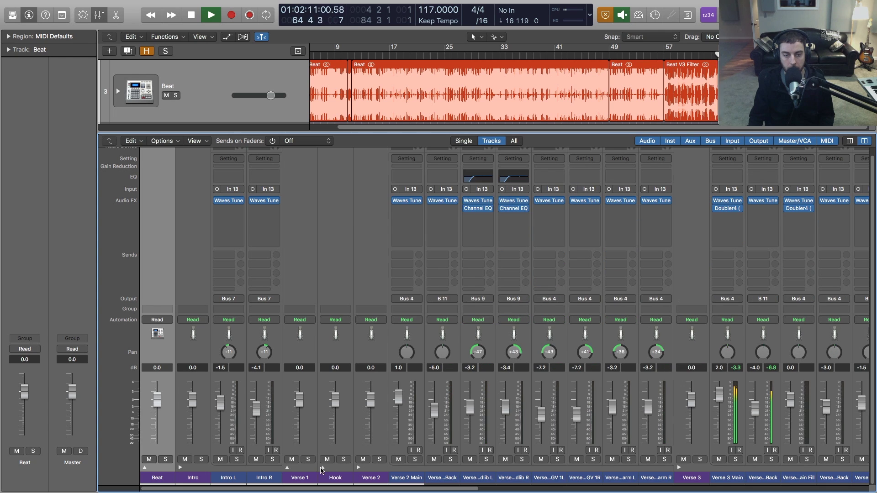
{"action": "left_click_drag", "start_coordinate": [325, 490], "coordinate": [810, 491]}
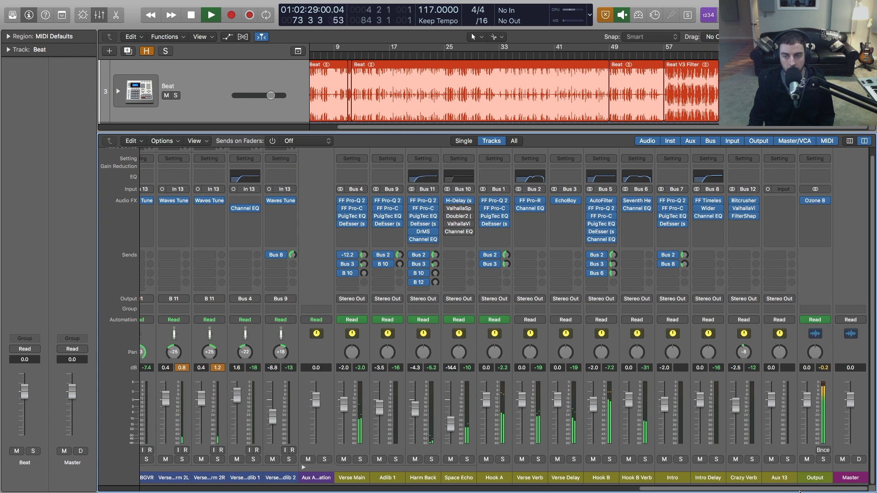
Step: Examine the Hook and Verse 2 vocal tracks in the arrangement during playback, and stop the song
{"action": "key", "text": "x"}
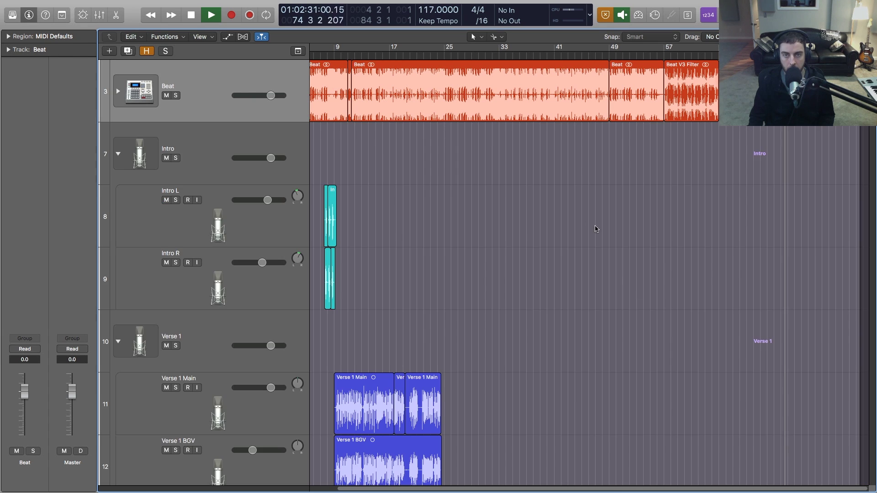
{"action": "scroll", "coordinate": [571, 224], "scroll_direction": "down", "scroll_amount": 5}
{"action": "scroll", "coordinate": [608, 227], "scroll_direction": "down", "scroll_amount": 10}
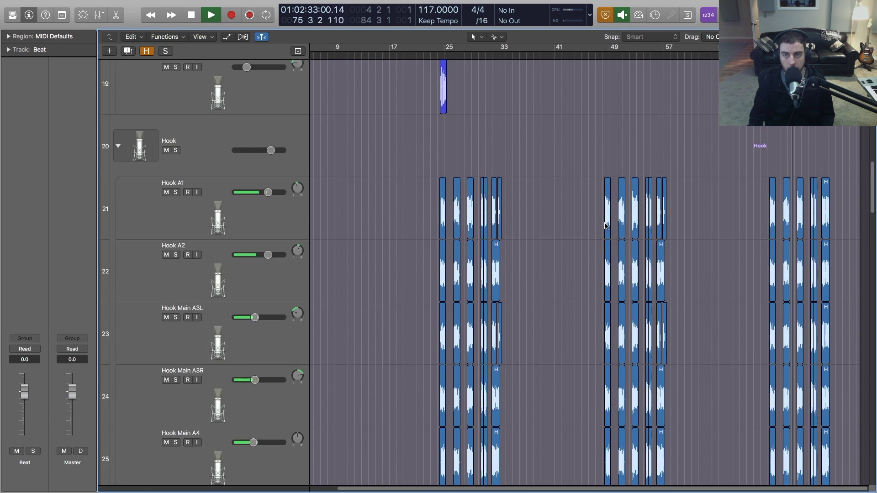
{"action": "scroll", "coordinate": [665, 228], "scroll_direction": "down", "scroll_amount": 3}
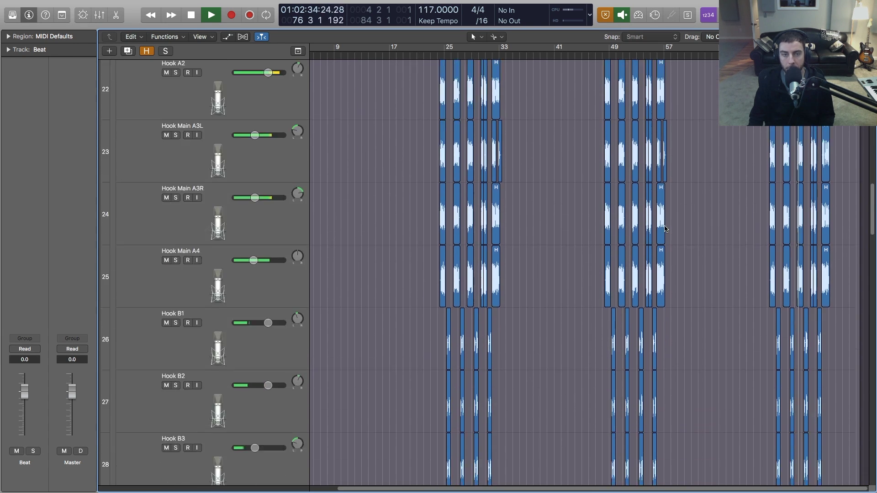
{"action": "scroll", "coordinate": [664, 227], "scroll_direction": "down", "scroll_amount": 8}
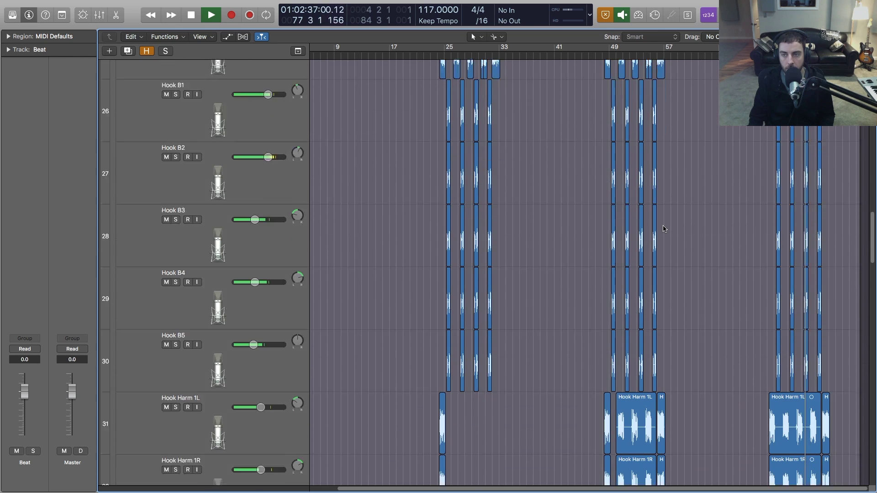
{"action": "scroll", "coordinate": [665, 228], "scroll_direction": "down", "scroll_amount": 4}
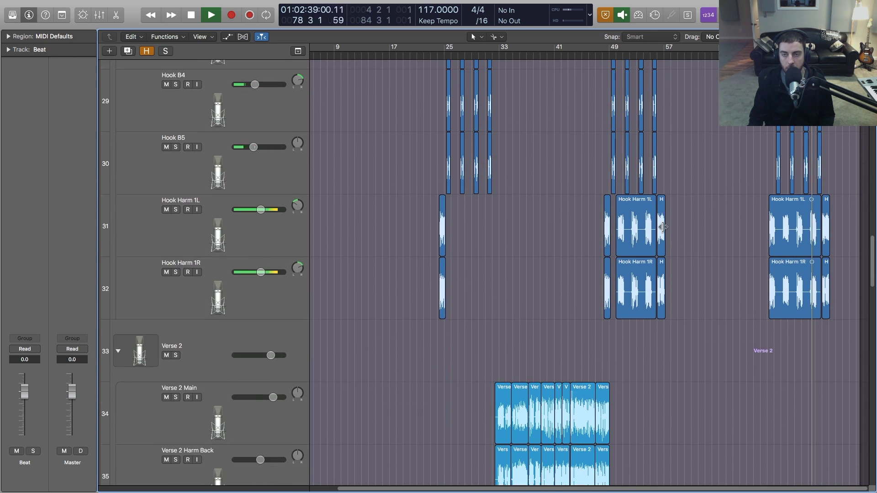
{"action": "scroll", "coordinate": [662, 227], "scroll_direction": "down", "scroll_amount": 1}
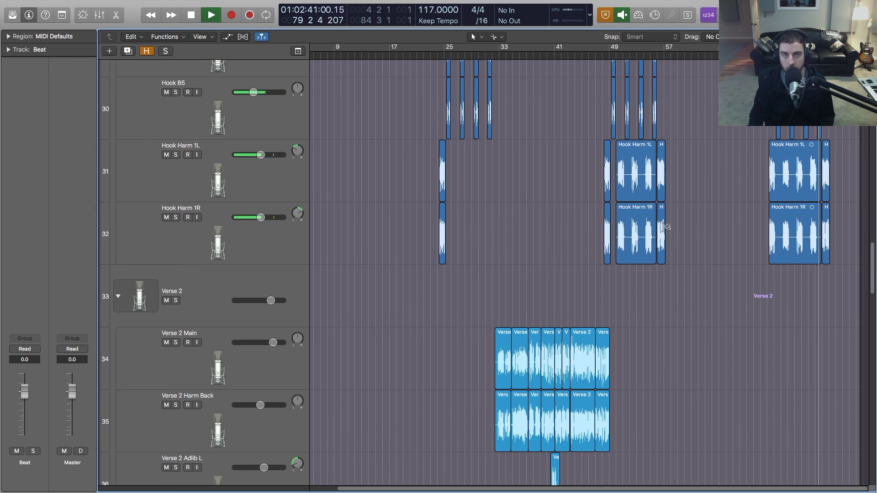
{"action": "scroll", "coordinate": [662, 228], "scroll_direction": "down", "scroll_amount": 5}
{"action": "scroll", "coordinate": [657, 228], "scroll_direction": "down", "scroll_amount": 6}
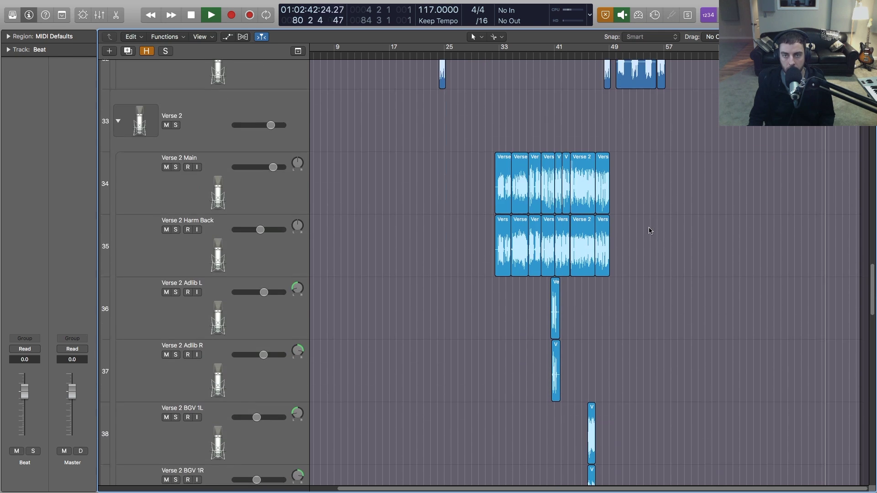
{"action": "scroll", "coordinate": [589, 233], "scroll_direction": "up", "scroll_amount": 5}
{"action": "scroll", "coordinate": [551, 239], "scroll_direction": "up", "scroll_amount": 7}
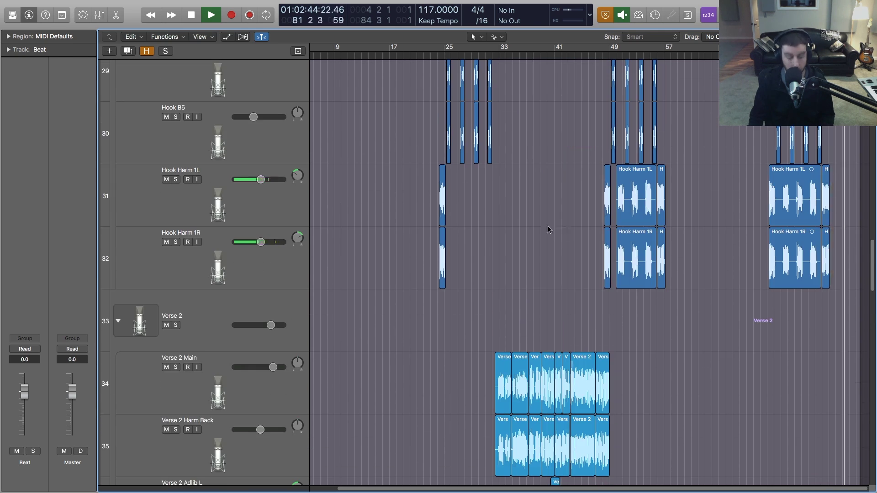
{"action": "scroll", "coordinate": [559, 232], "scroll_direction": "down", "scroll_amount": 10}
{"action": "key", "text": "space"}
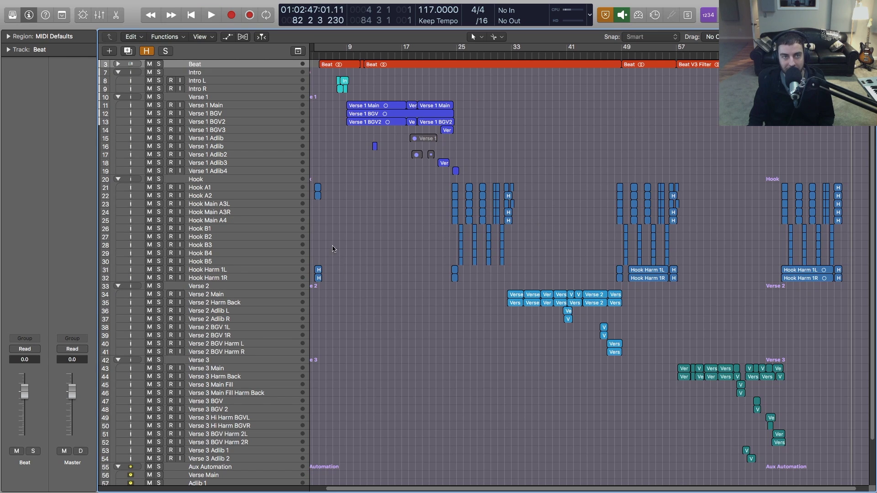
Step: Select the Verse 1 Main track and view the Waves Tune Real-Time settings on the Verse 1 BGV2 channel, then close the plug-in window
{"action": "left_click", "coordinate": [237, 105]}
{"action": "key", "text": "x"}
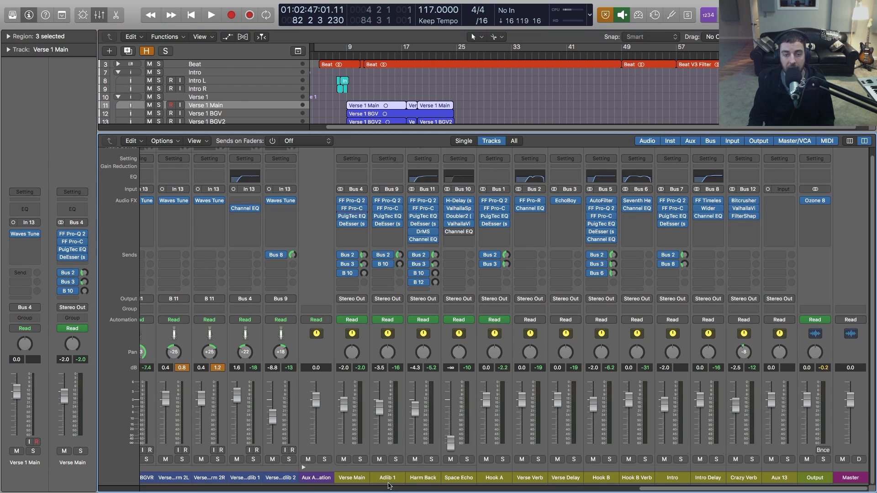
{"action": "left_click_drag", "start_coordinate": [398, 491], "coordinate": [428, 492]}
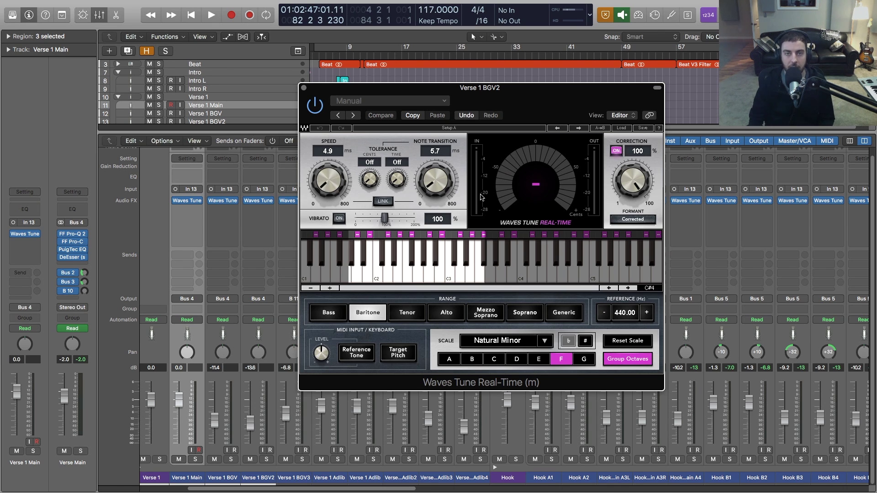
{"action": "left_click", "coordinate": [303, 88]}
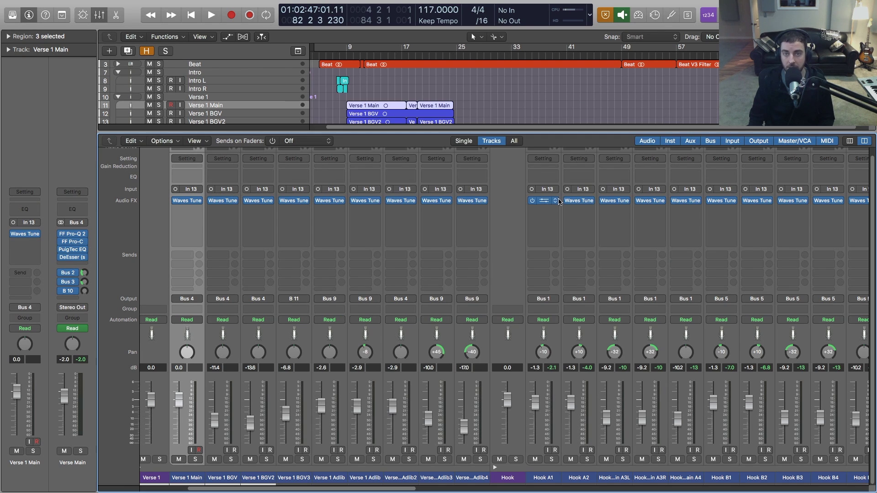
Step: Audition Verse 1 from bar 9 with the Verse Main bus soloed, viewing its vocal channels in the mixer, and stop playback
{"action": "mouse_move", "coordinate": [364, 490]}
{"action": "left_mouse_down"}
{"action": "mouse_move", "coordinate": [395, 490]}
{"action": "mouse_move", "coordinate": [355, 491]}
{"action": "left_mouse_up"}
{"action": "key", "text": "x"}
{"action": "left_click", "coordinate": [350, 51]}
{"action": "key", "text": "space"}
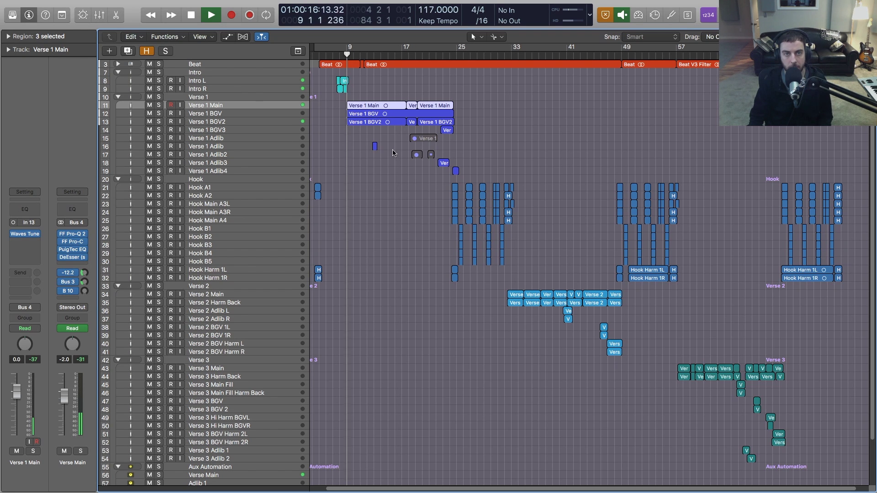
{"action": "left_click", "coordinate": [80, 451]}
{"action": "key", "text": "x"}
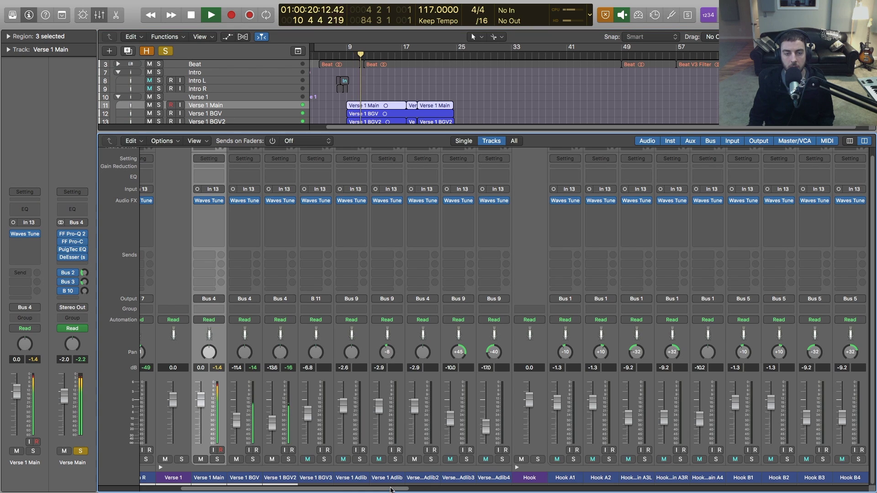
{"action": "scroll", "coordinate": [411, 484], "scroll_direction": "left", "scroll_amount": 5}
{"action": "scroll", "coordinate": [375, 492], "scroll_direction": "left", "scroll_amount": 5}
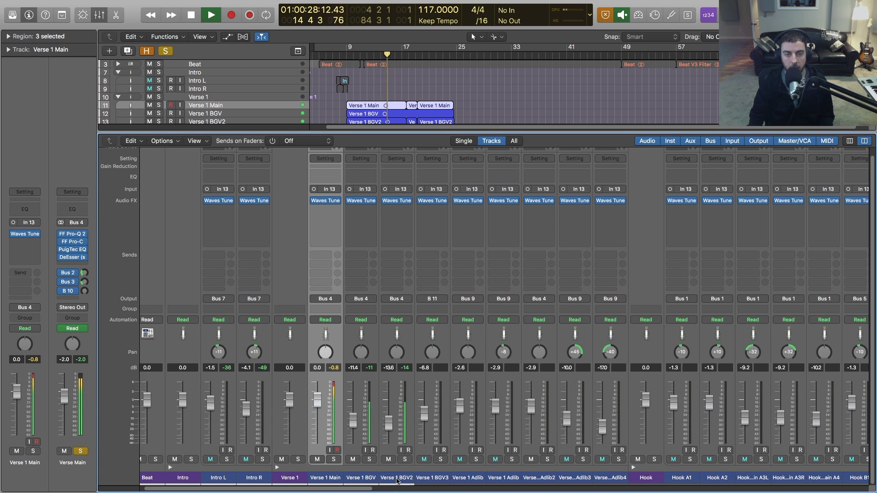
{"action": "key", "text": "space"}
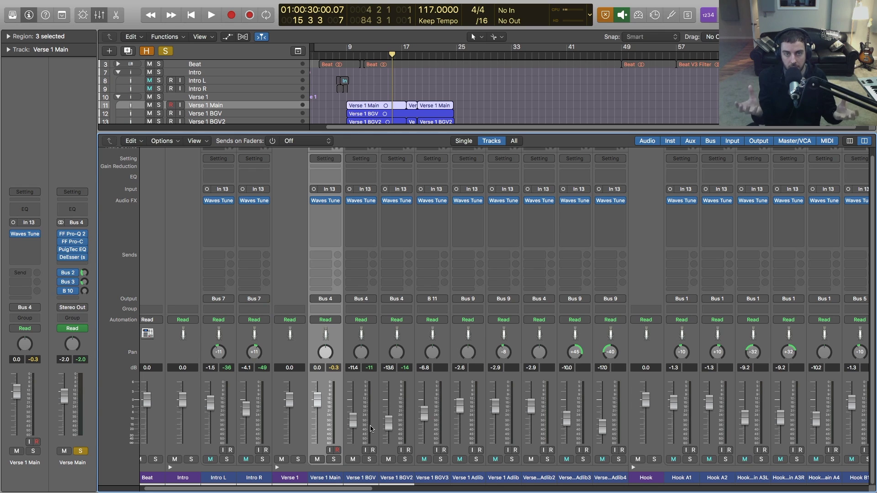
Step: Turn off the Verse Main bus solo and select the Verse Main channel in the mixer
{"action": "left_click_drag", "start_coordinate": [341, 490], "coordinate": [817, 492]}
{"action": "left_click", "coordinate": [81, 452]}
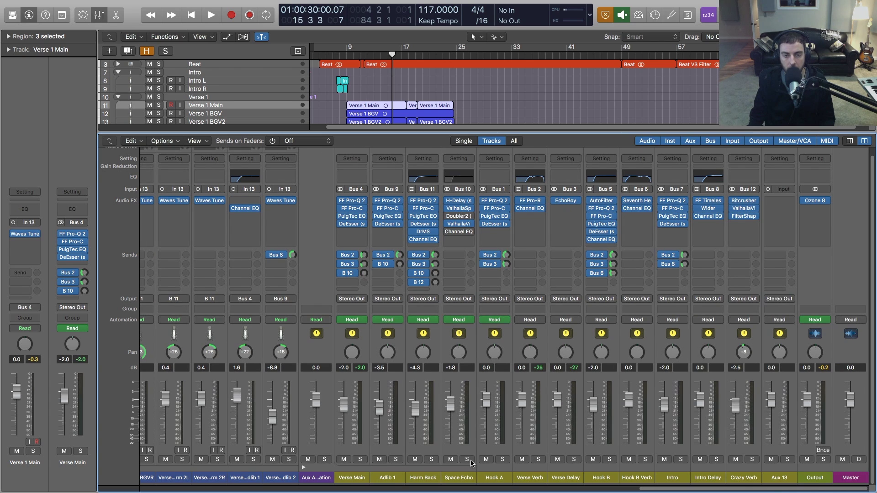
{"action": "left_click", "coordinate": [352, 479]}
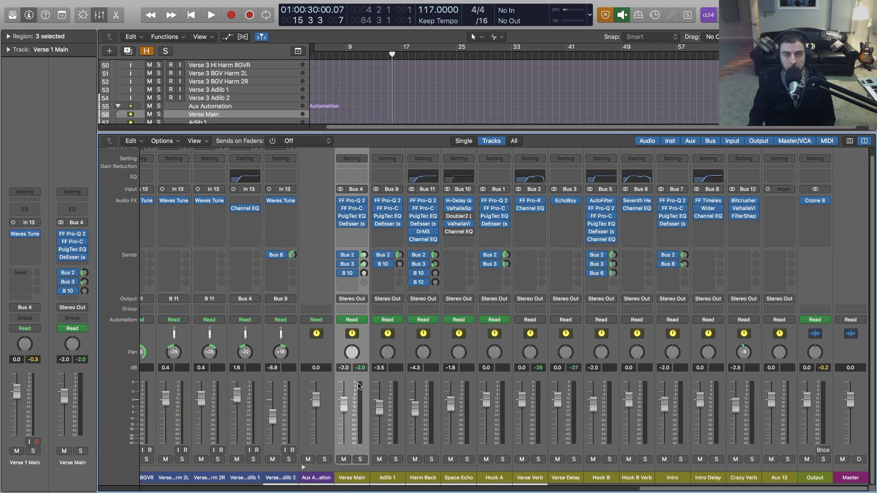
Step: View the FF Pro-Q 2 curve on the Verse Main channel at a larger display size, and close the plug-in window
{"action": "left_click", "coordinate": [352, 204]}
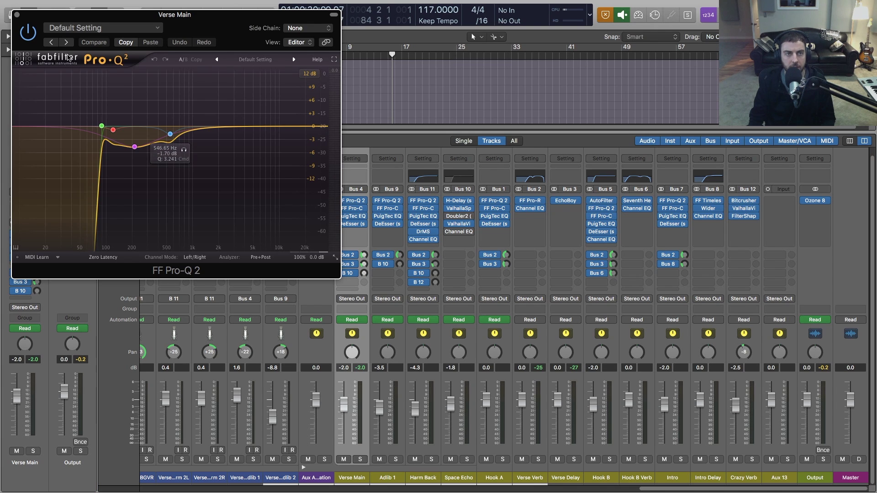
{"action": "left_click", "coordinate": [335, 257]}
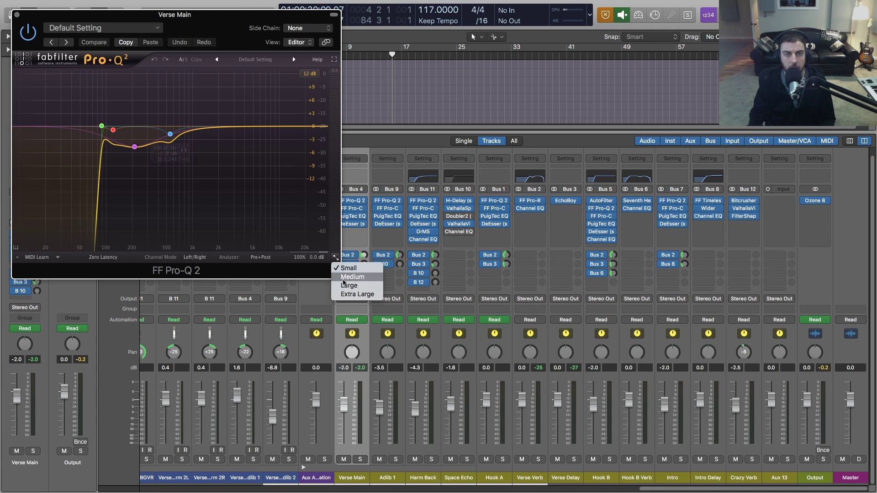
{"action": "left_click", "coordinate": [348, 285]}
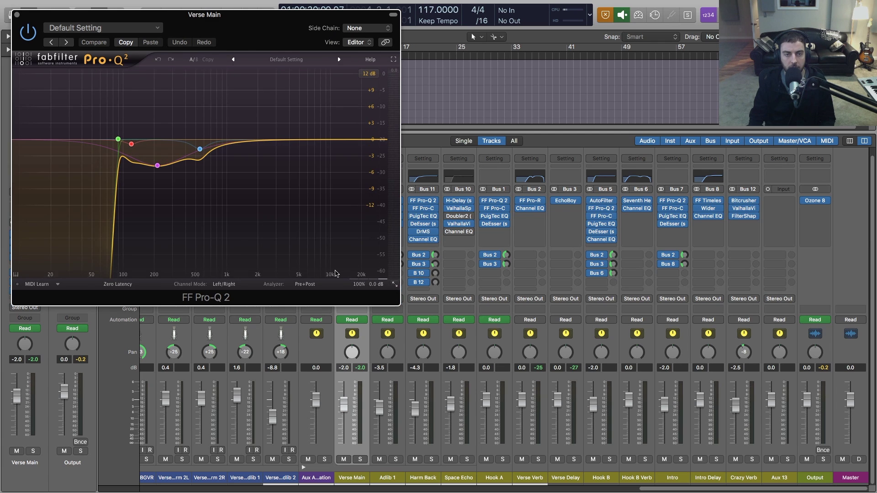
{"action": "left_click_drag", "start_coordinate": [239, 32], "coordinate": [464, 85]}
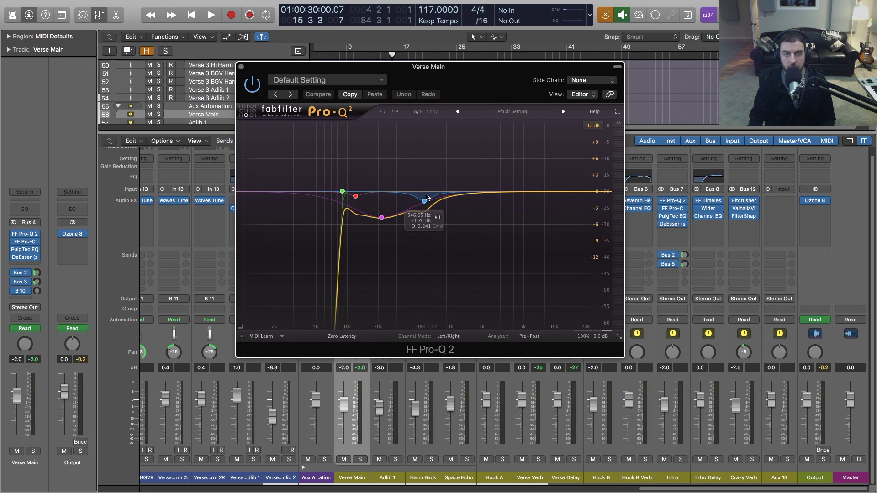
{"action": "key", "text": "super+w"}
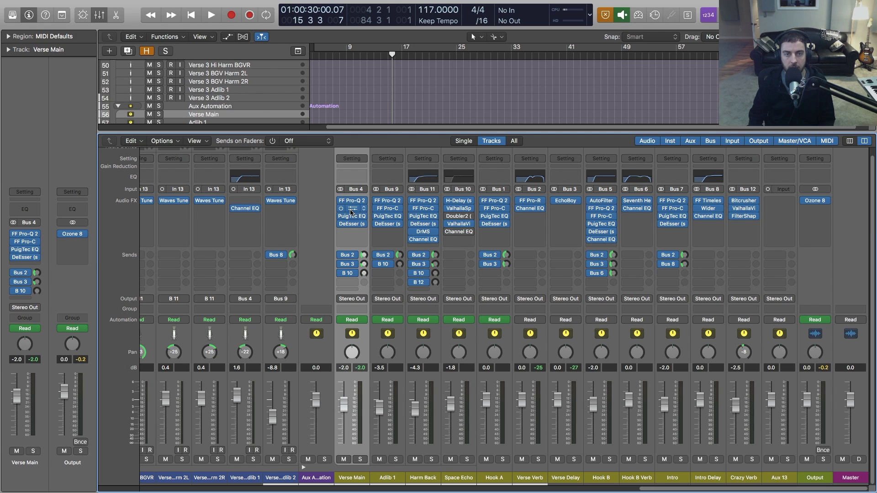
Step: Examine the FF Pro-C compressor on the Verse Main channel, including its Ratio and Threshold controls
{"action": "left_click", "coordinate": [351, 210]}
{"action": "left_click_drag", "start_coordinate": [185, 21], "coordinate": [482, 141]}
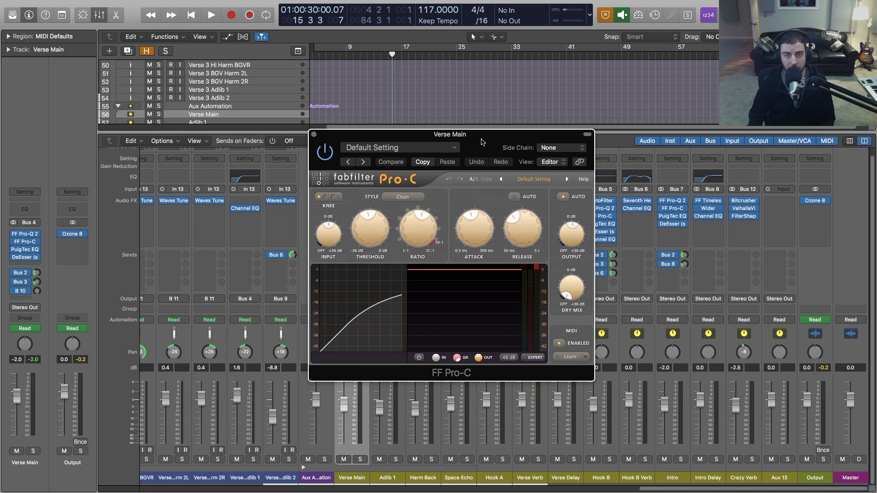
{"action": "left_click_drag", "start_coordinate": [482, 142], "coordinate": [489, 139]}
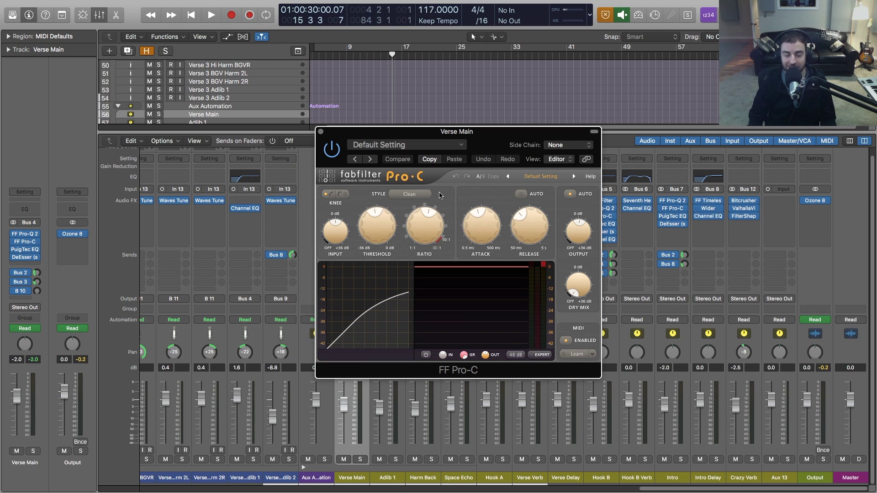
{"action": "left_click", "coordinate": [428, 221]}
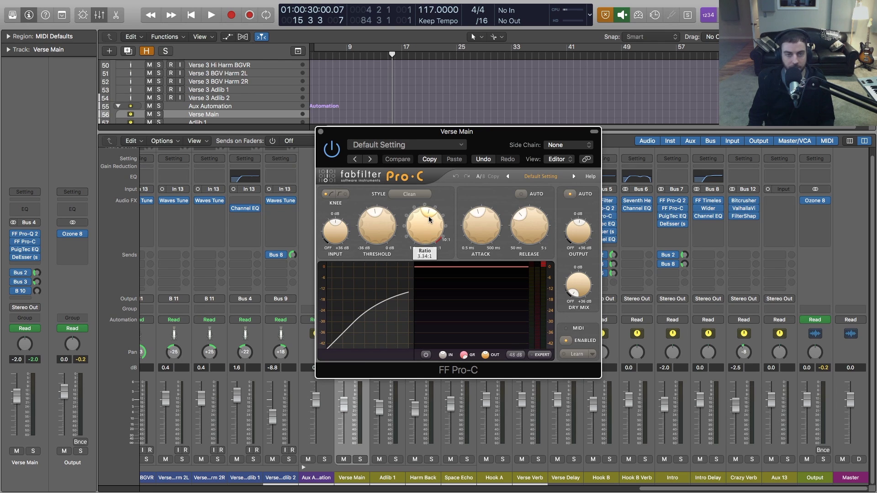
{"action": "mouse_move", "coordinate": [377, 216]}
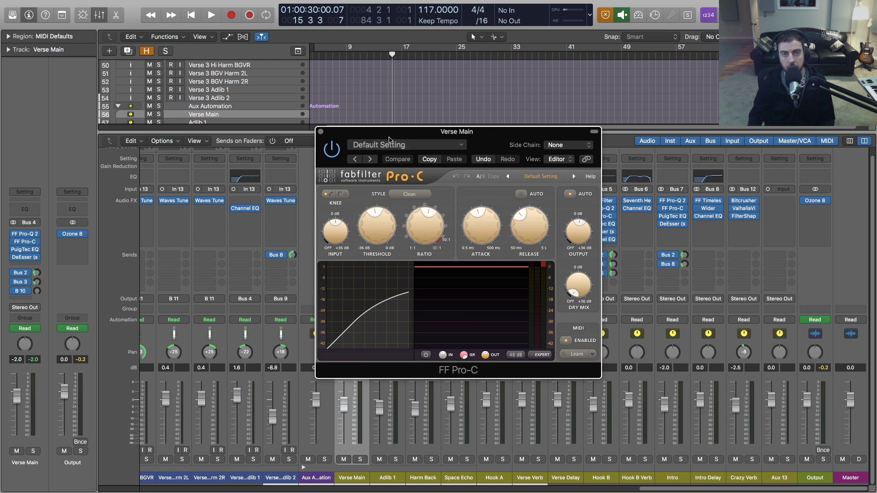
Step: Close the FF Pro-C window and view the PuigTec EQP1A equalizer on the Verse Main channel, closing its window as well
{"action": "left_click", "coordinate": [321, 132]}
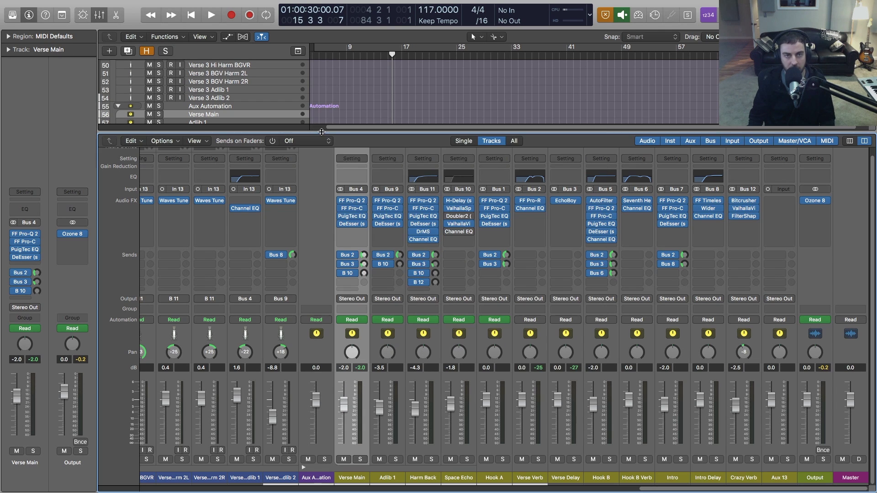
{"action": "left_click", "coordinate": [351, 216]}
{"action": "left_click_drag", "start_coordinate": [258, 21], "coordinate": [456, 93]}
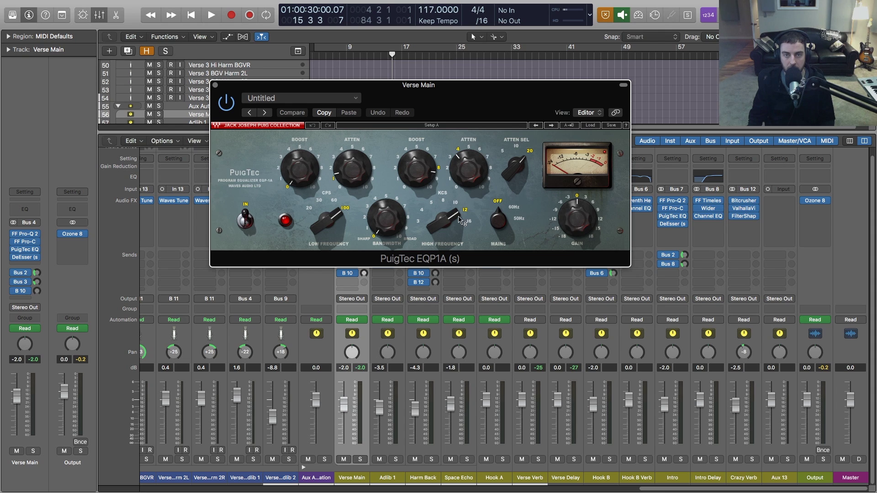
{"action": "left_click", "coordinate": [214, 85]}
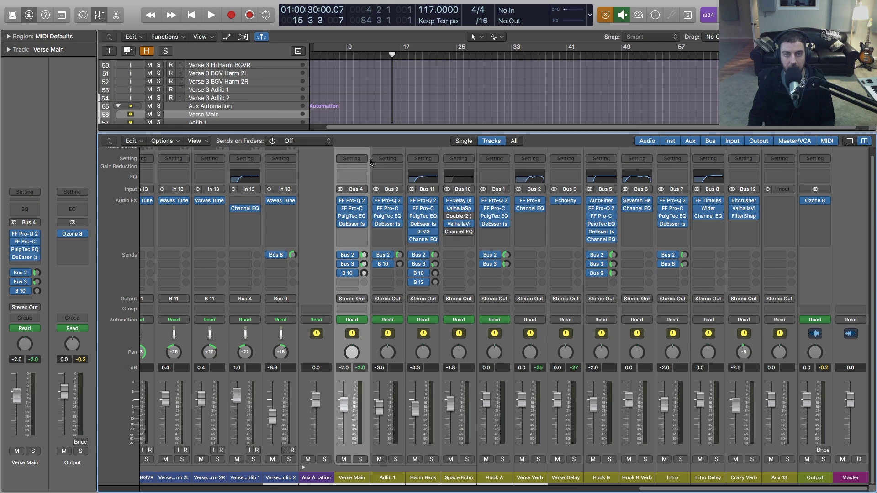
Step: View the DeEsser with its Male Ess setting on the Verse Main channel, and close the plug-in window
{"action": "left_click", "coordinate": [351, 224]}
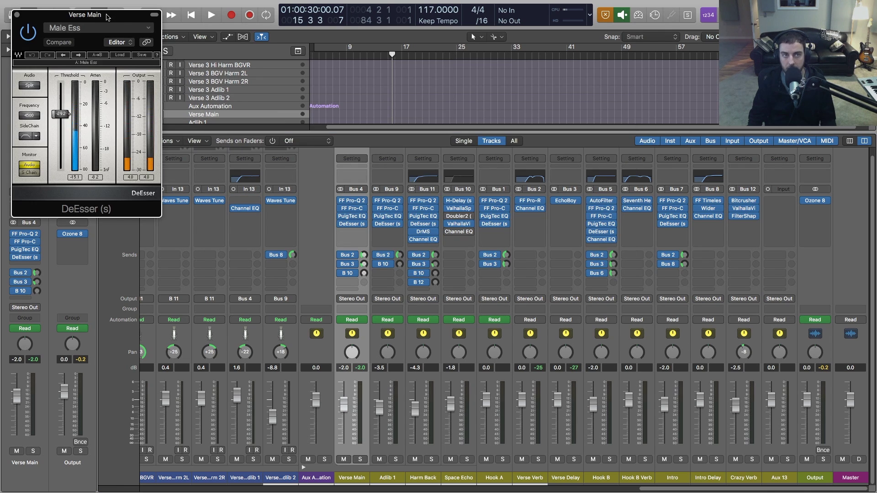
{"action": "left_click_drag", "start_coordinate": [108, 14], "coordinate": [450, 69]}
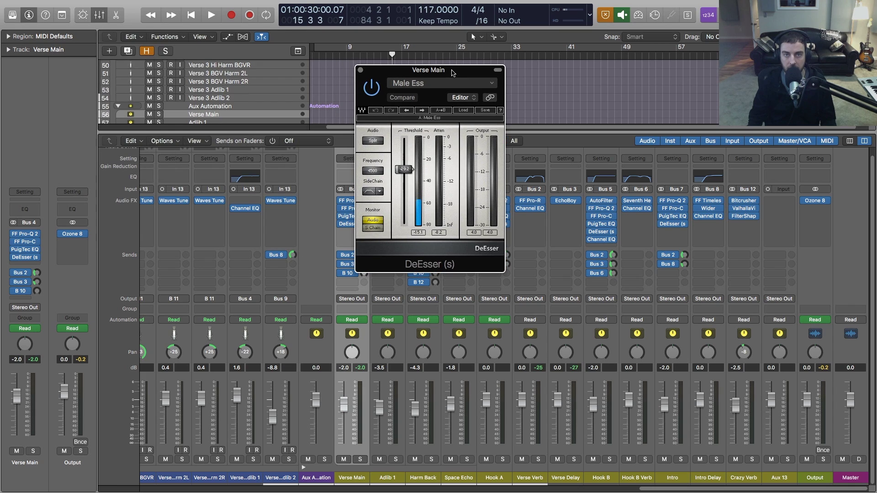
{"action": "left_click", "coordinate": [360, 71]}
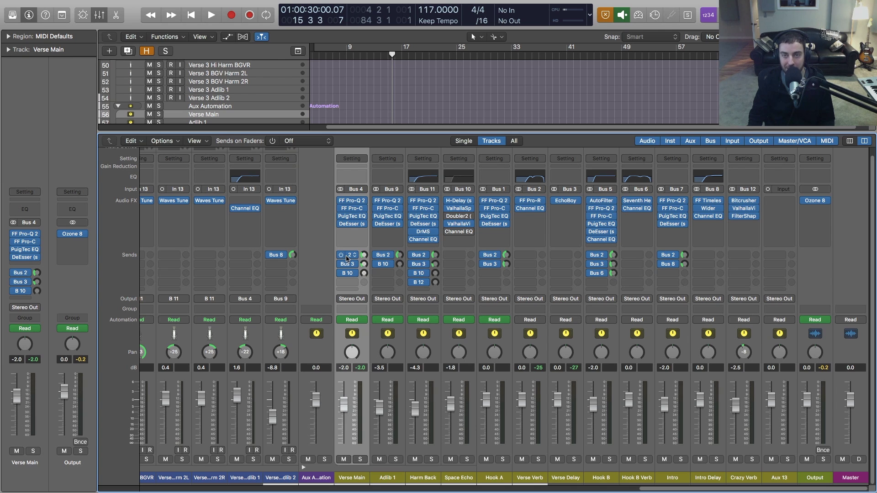
Step: Examine the FF Pro-R reverb and the Channel EQ curve on the Verse Verb channel, closing each plug-in window
{"action": "left_click", "coordinate": [522, 201]}
{"action": "left_click_drag", "start_coordinate": [279, 24], "coordinate": [524, 86]}
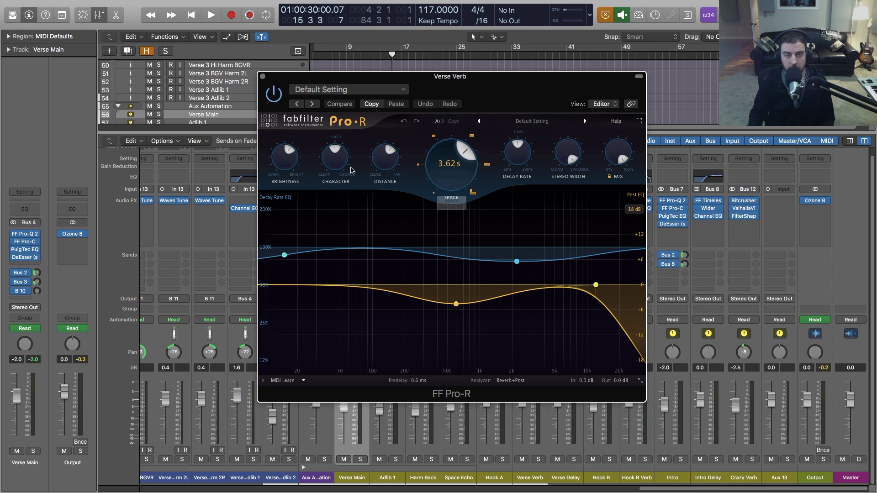
{"action": "left_click", "coordinate": [264, 77]}
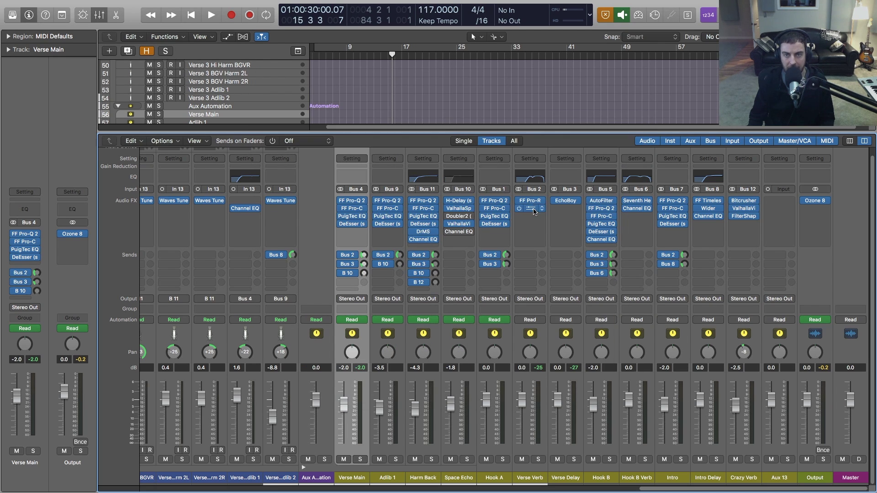
{"action": "left_click", "coordinate": [529, 208]}
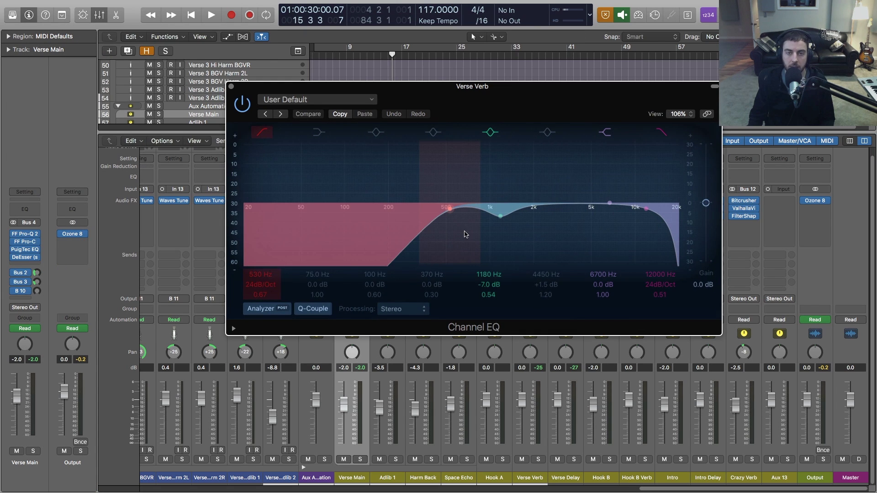
{"action": "left_click", "coordinate": [232, 87]}
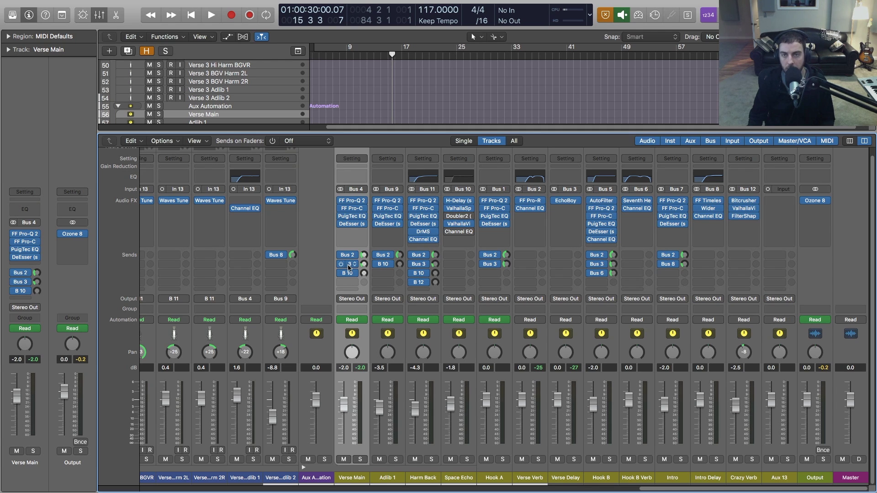
Step: Audition the EchoBoy delay on the Verse Delay channel with the Verse Main bus soloed, and expand its Style Edit controls
{"action": "left_click", "coordinate": [566, 203]}
{"action": "left_click_drag", "start_coordinate": [235, 17], "coordinate": [499, 157]}
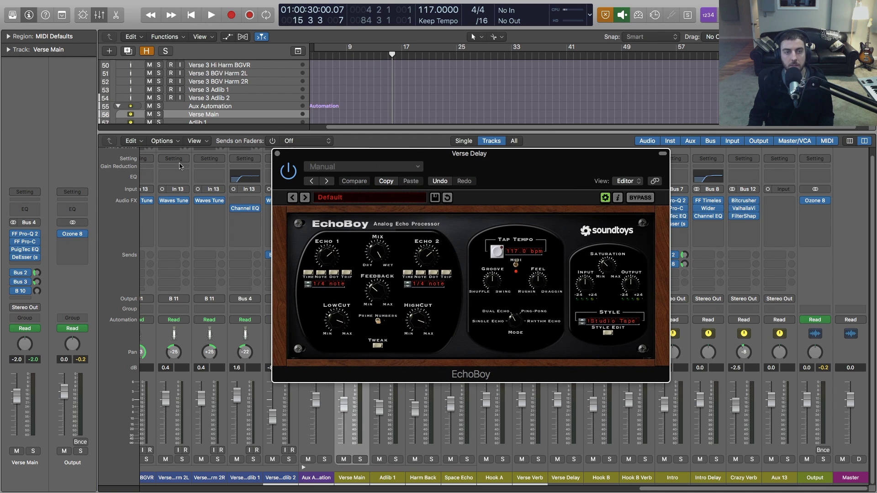
{"action": "left_click", "coordinate": [159, 114]}
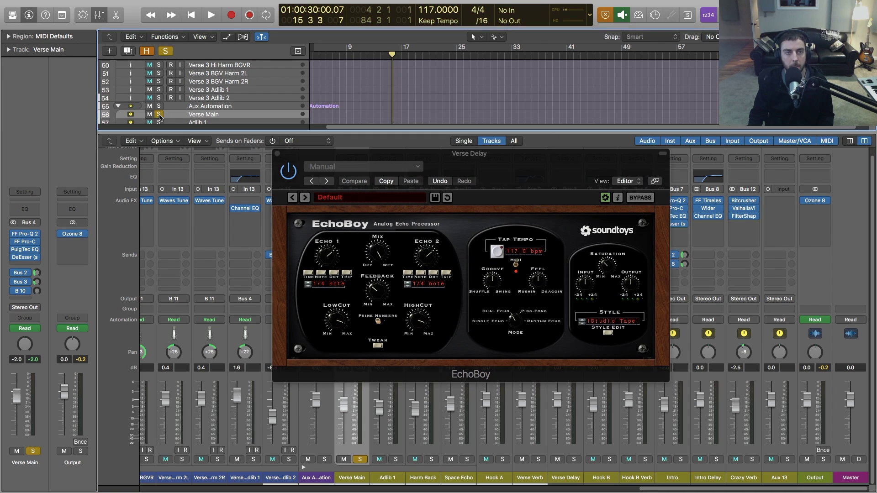
{"action": "key", "text": "space"}
{"action": "left_click_drag", "start_coordinate": [496, 148], "coordinate": [571, 123]}
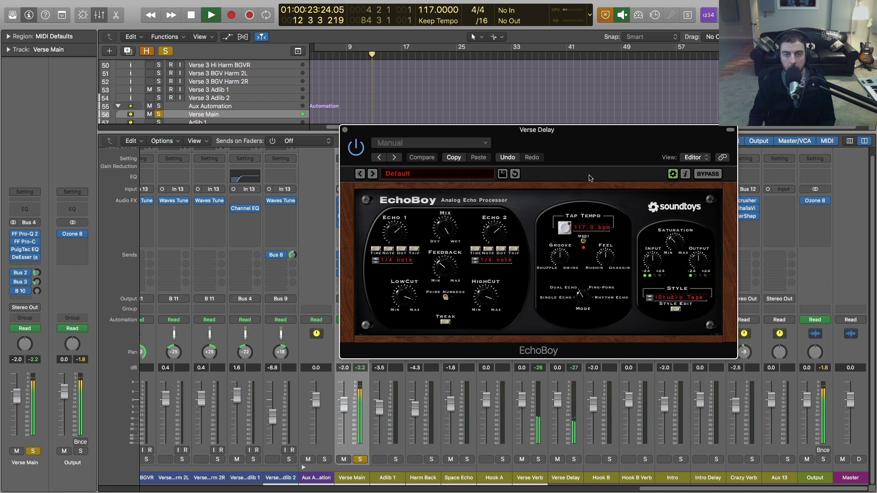
{"action": "left_click", "coordinate": [675, 309]}
{"action": "key", "text": "space"}
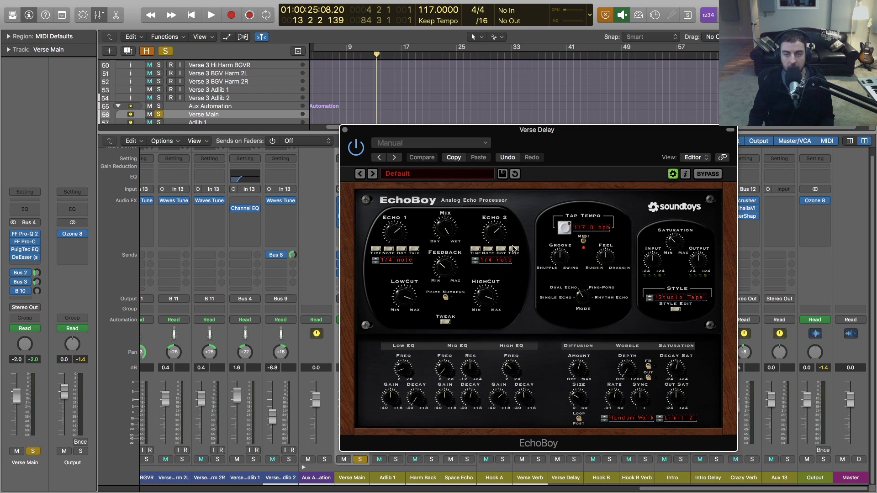
Step: Play the soloed verse from bar 14 while viewing EchoBoy's Diffusion controls, stop playback and close the plug-in window
{"action": "left_click", "coordinate": [380, 55]}
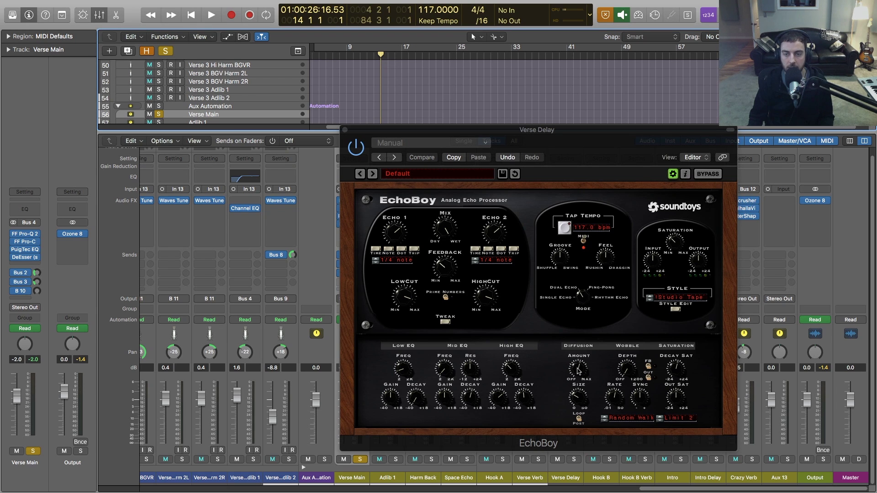
{"action": "key", "text": "space"}
{"action": "left_click", "coordinate": [583, 398]}
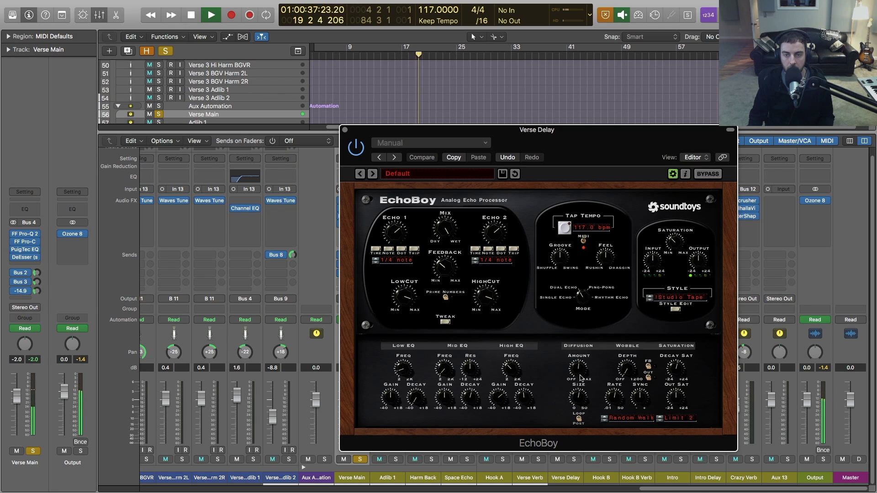
{"action": "key", "text": "space"}
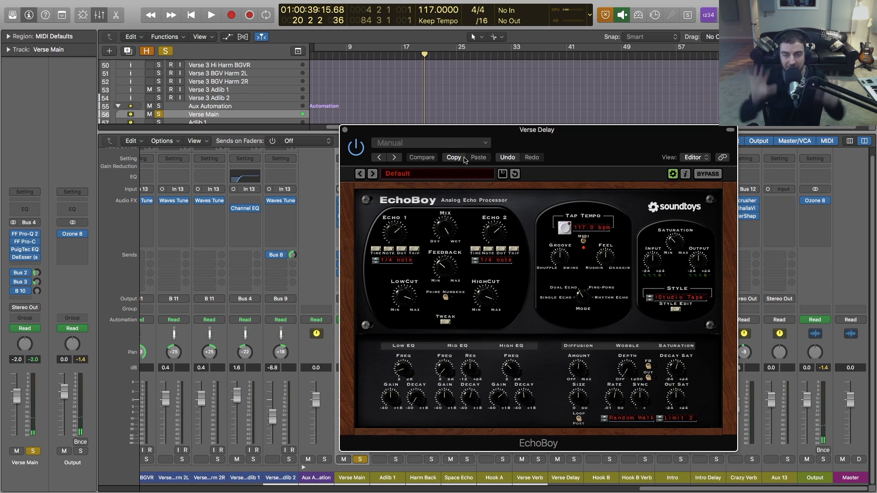
{"action": "left_click", "coordinate": [345, 130]}
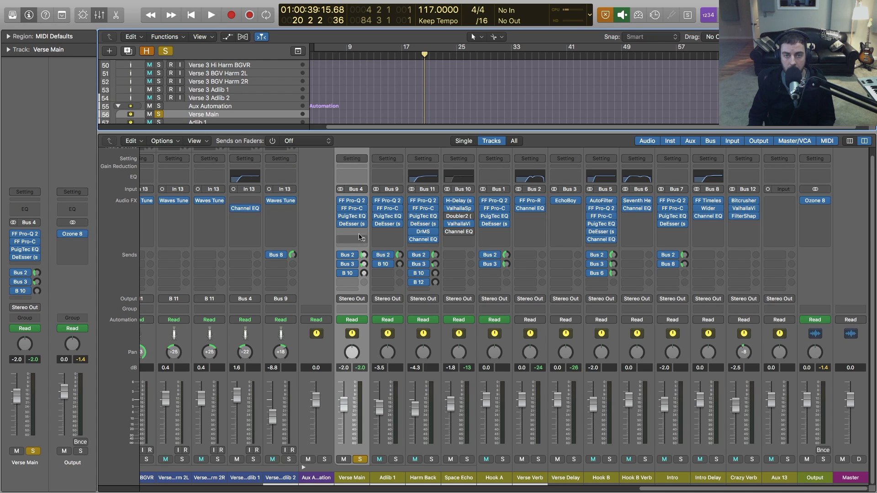
Step: Open the H-Delay on the Space Echo channel and show the track automation in the arrangement
{"action": "left_click", "coordinate": [460, 204]}
{"action": "left_click_drag", "start_coordinate": [196, 12], "coordinate": [707, 100]}
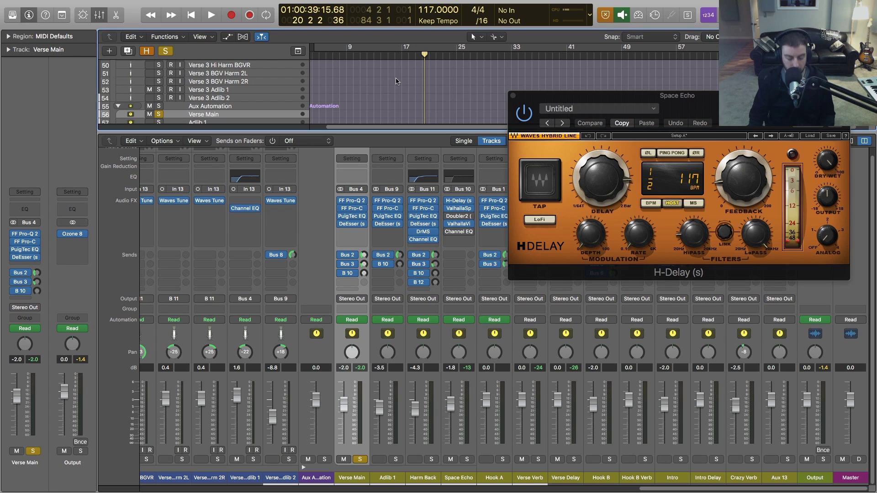
{"action": "key", "text": "a"}
Step: Audition the Verse Main send automation to Space Echo from bar 20 with the H-Delay window in view, and stop playback
{"action": "key", "text": "space"}
{"action": "key", "text": "space"}
{"action": "key", "text": "space"}
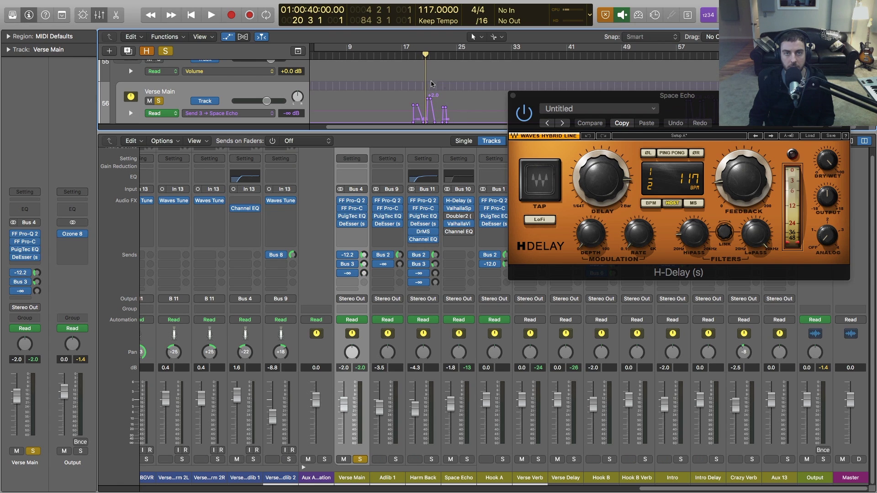
{"action": "key", "text": "space"}
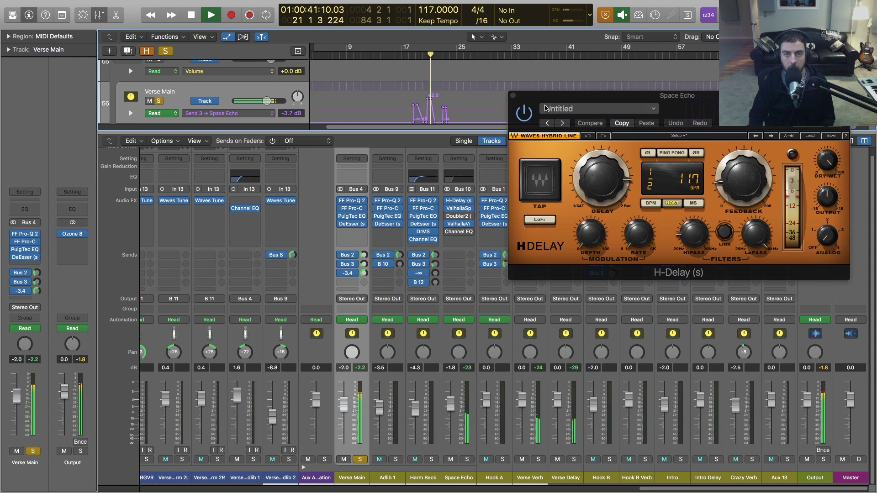
{"action": "left_click_drag", "start_coordinate": [554, 101], "coordinate": [555, 111]}
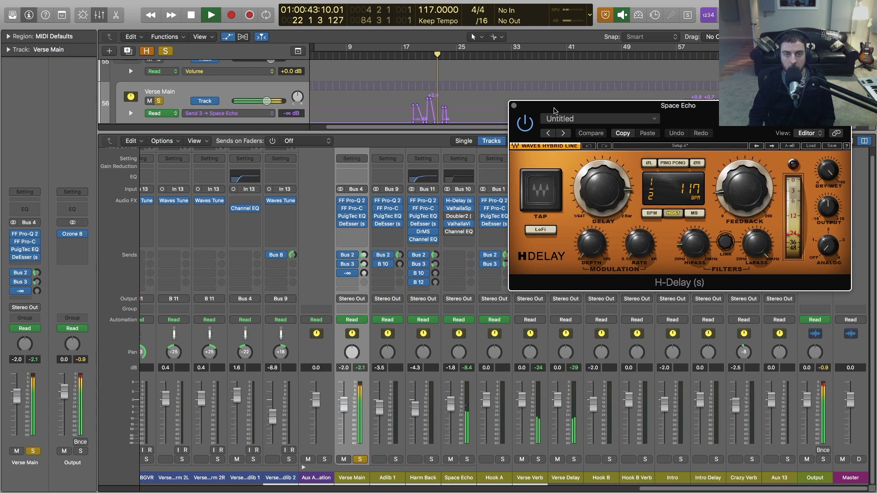
{"action": "key", "text": "space"}
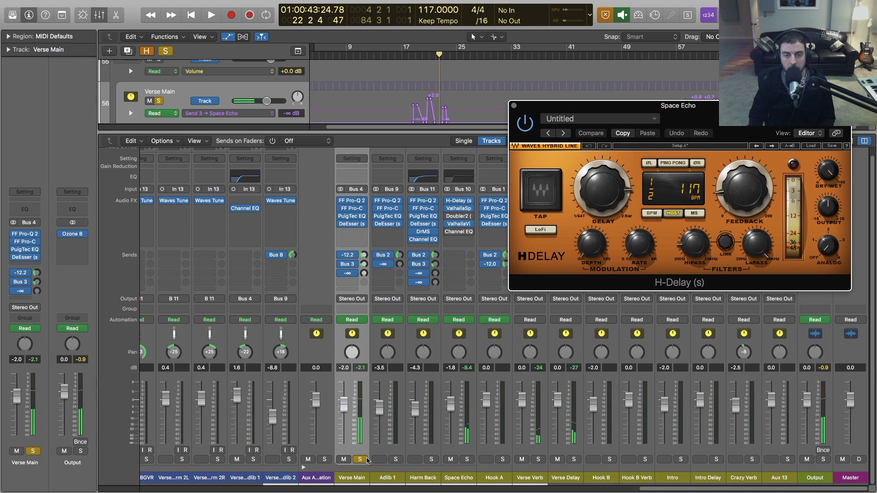
Step: Solo the Space Echo channel in place of Verse Main, play its echoes from around bar 21, and close the H-Delay window
{"action": "left_click", "coordinate": [467, 460]}
{"action": "key", "text": "space"}
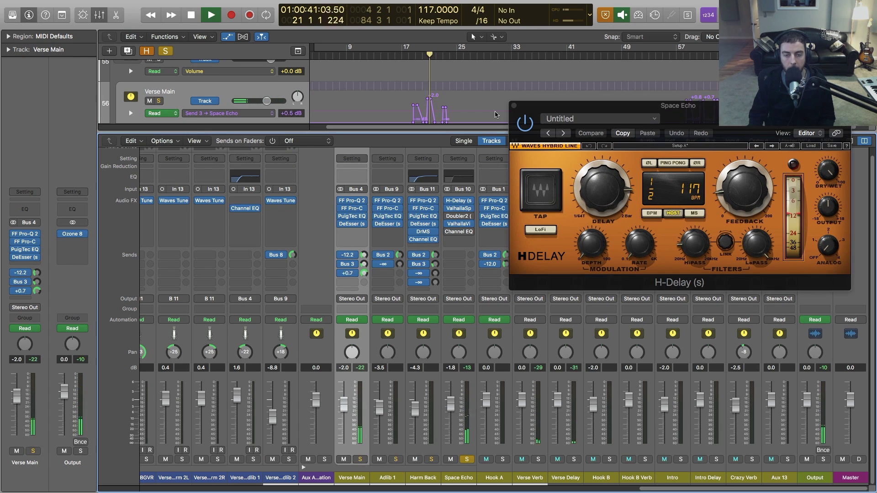
{"action": "left_click_drag", "start_coordinate": [535, 112], "coordinate": [526, 110]}
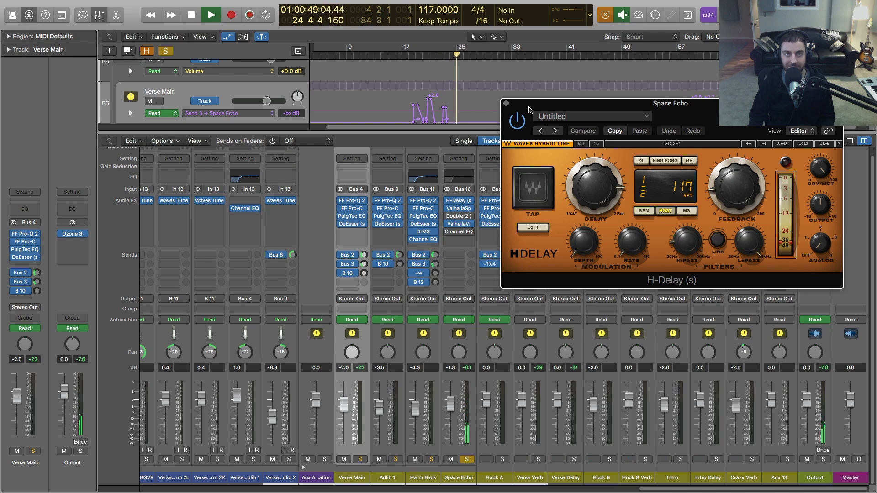
{"action": "key", "text": "space"}
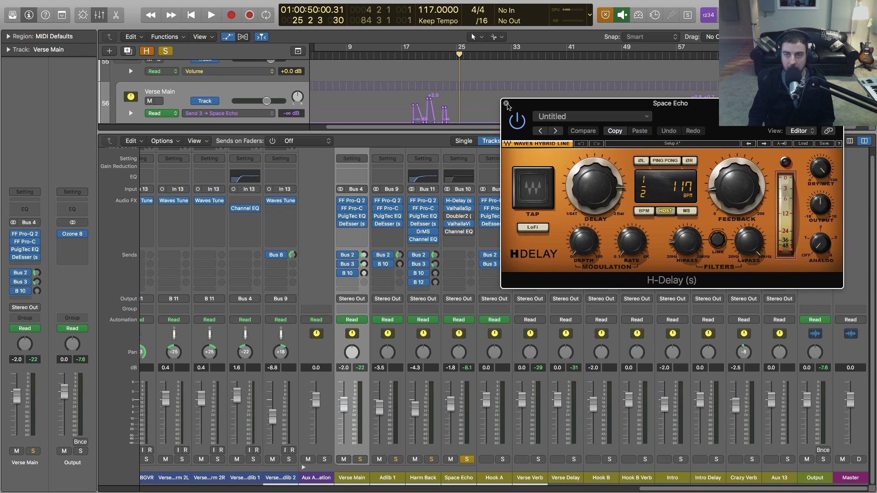
{"action": "left_click", "coordinate": [507, 104]}
Step: View the ValhallaSpaceModulator on the Space Echo channel in an enlarged window, and close it
{"action": "left_click", "coordinate": [461, 209]}
{"action": "left_click_drag", "start_coordinate": [122, 13], "coordinate": [461, 72]}
{"action": "left_click_drag", "start_coordinate": [570, 226], "coordinate": [762, 342]}
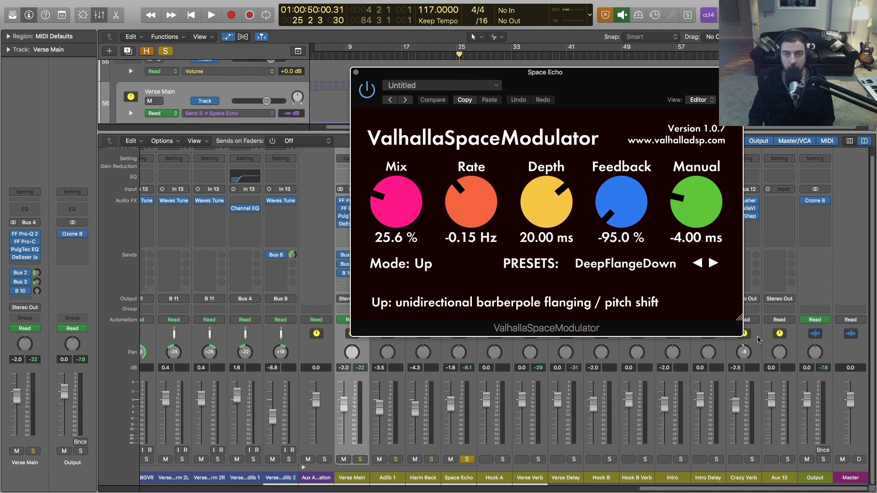
{"action": "left_click_drag", "start_coordinate": [570, 92], "coordinate": [564, 103]}
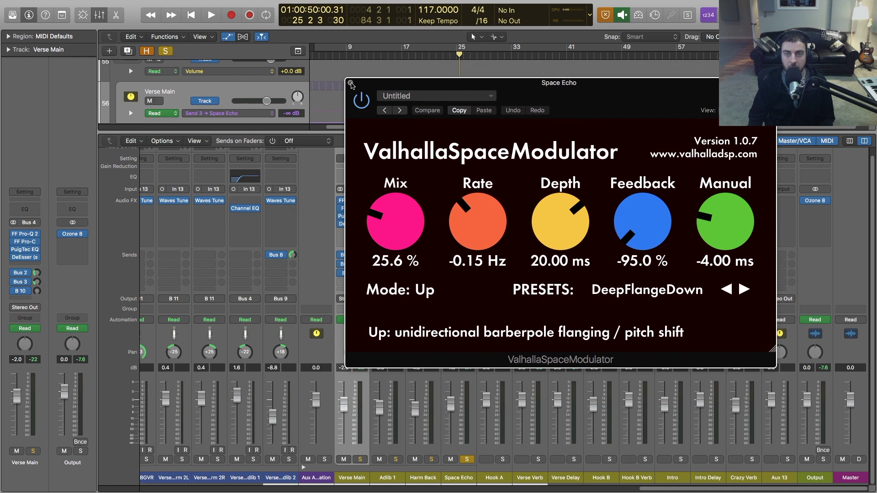
{"action": "left_click", "coordinate": [351, 84]}
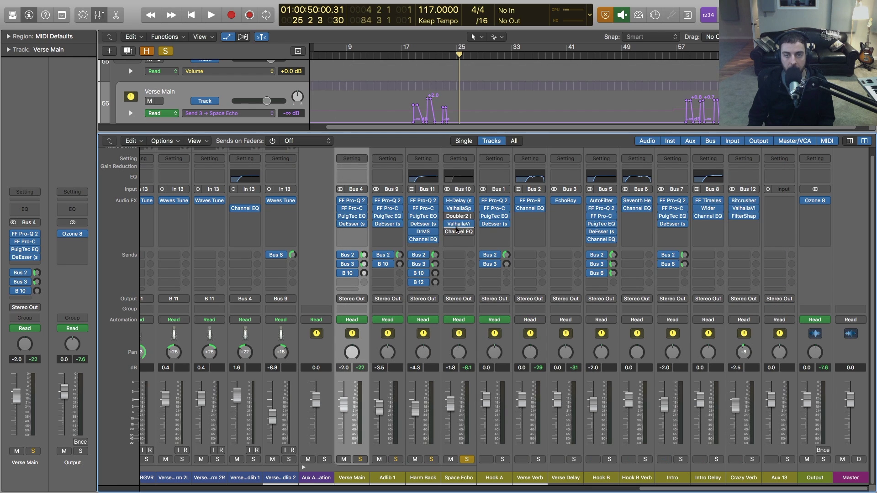
Step: View the ValhallaVintageVerb settings on the Space Echo channel, and close the plug-in window
{"action": "left_click", "coordinate": [457, 225]}
{"action": "left_click_drag", "start_coordinate": [89, 18], "coordinate": [420, 117]}
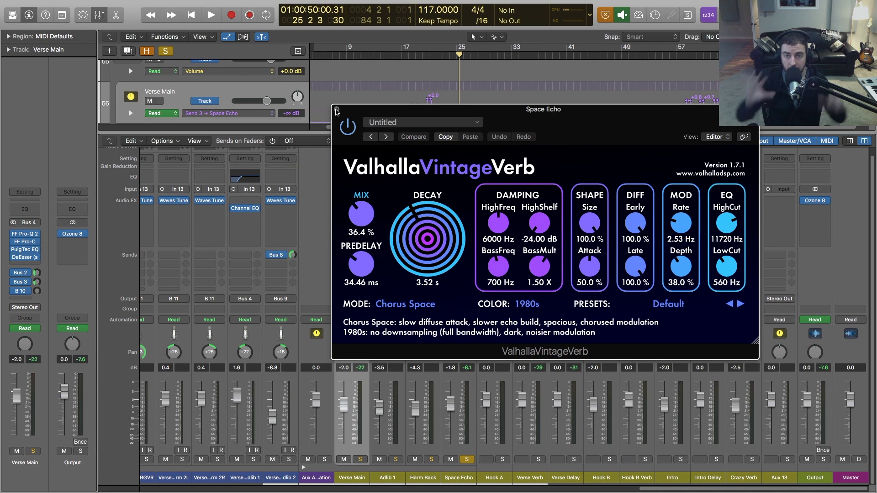
{"action": "left_click", "coordinate": [337, 110]}
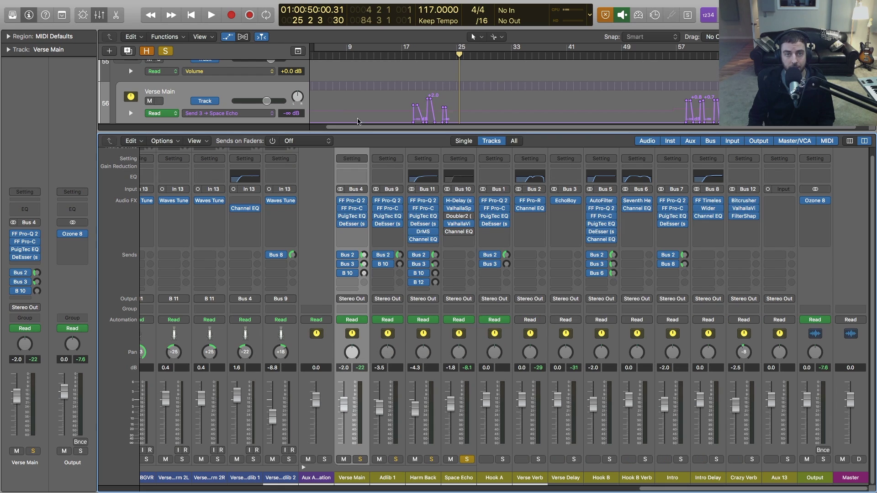
Step: Audition the soloed Space Echo channel from about bar 57, where the Verse Main send automation peaks, and stop playback
{"action": "scroll", "coordinate": [510, 86], "scroll_direction": "down", "scroll_amount": 2}
{"action": "left_click", "coordinate": [686, 53]}
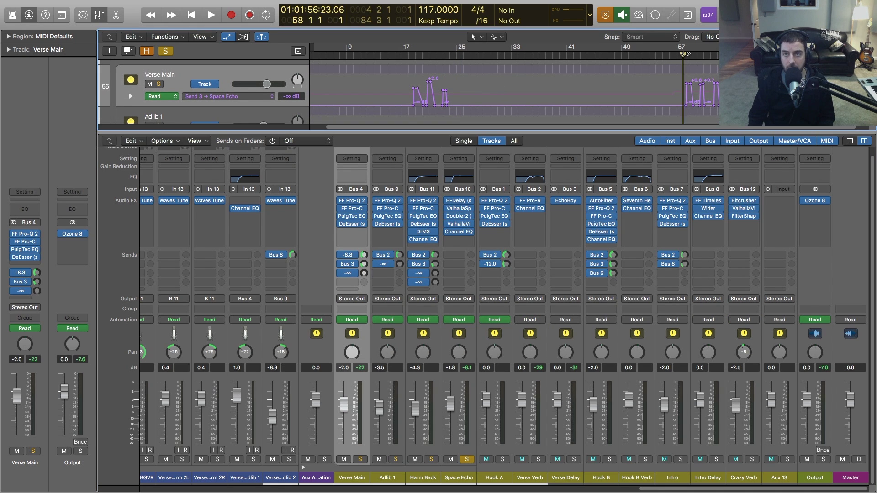
{"action": "left_click", "coordinate": [683, 54]}
{"action": "key", "text": "space"}
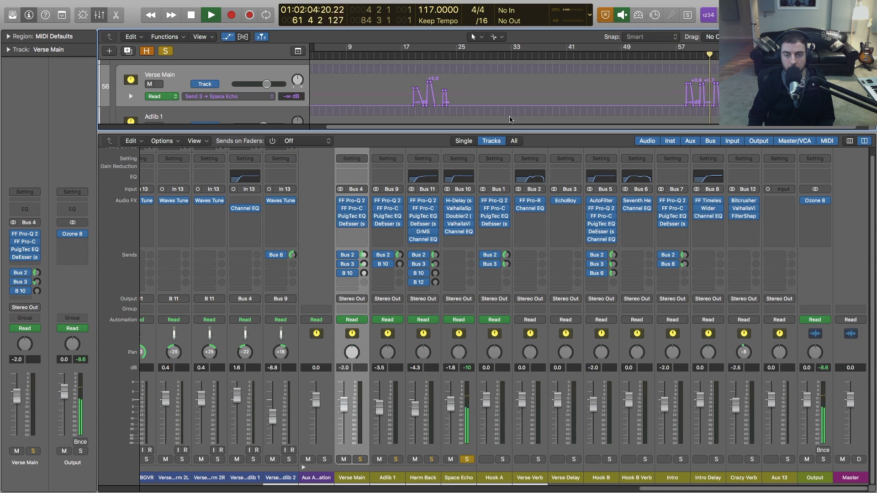
{"action": "key", "text": "space"}
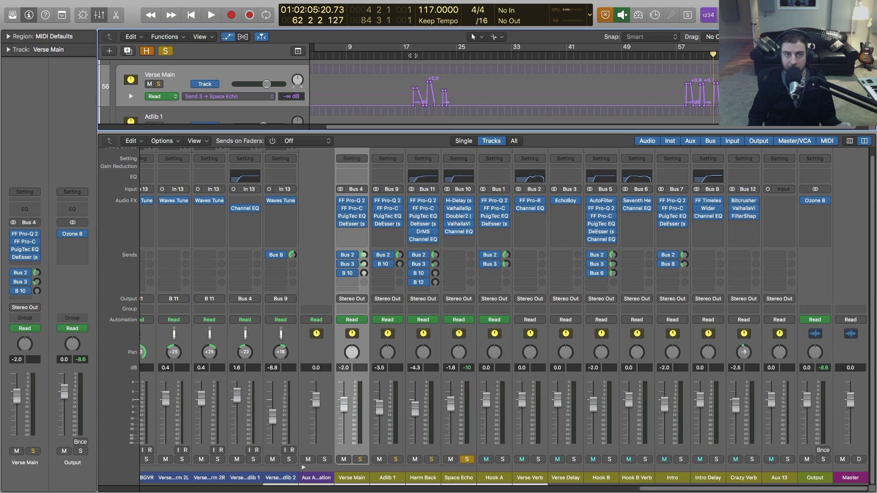
Step: Check the Doubler2 on the Space Echo channel at bar 18, close its window, and return the playhead to bar 59
{"action": "left_click_drag", "start_coordinate": [690, 55], "coordinate": [420, 56]}
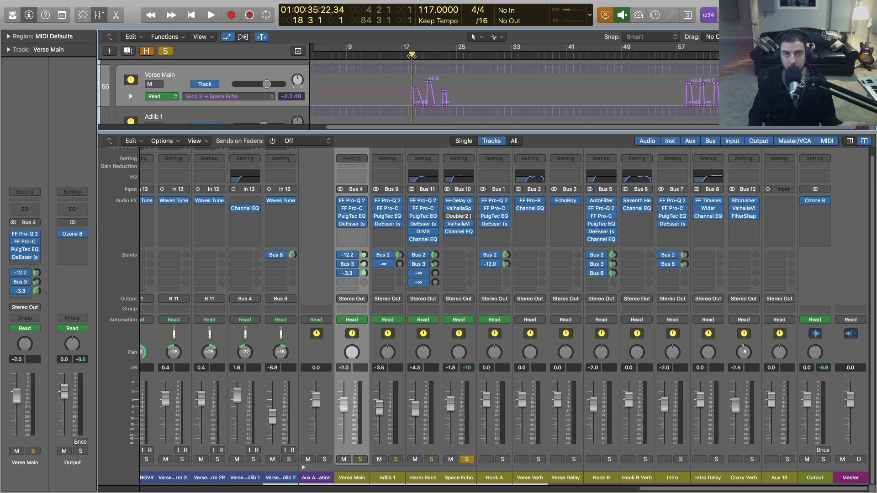
{"action": "left_click", "coordinate": [471, 217]}
{"action": "left_click_drag", "start_coordinate": [116, 21], "coordinate": [288, 90]}
{"action": "left_click", "coordinate": [188, 87]}
{"action": "mouse_move", "coordinate": [676, 55]}
{"action": "left_mouse_down"}
{"action": "mouse_move", "coordinate": [703, 55]}
{"action": "mouse_move", "coordinate": [690, 55]}
{"action": "left_mouse_up"}
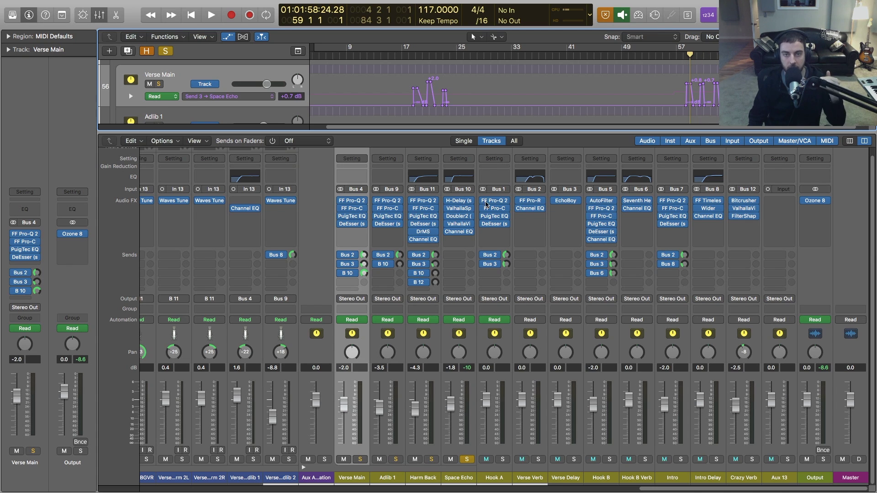
Step: View the Doubler2 on the soloed Space Echo channel while playing from bar 58, stop playback, and close the plug-in window
{"action": "left_click", "coordinate": [460, 217]}
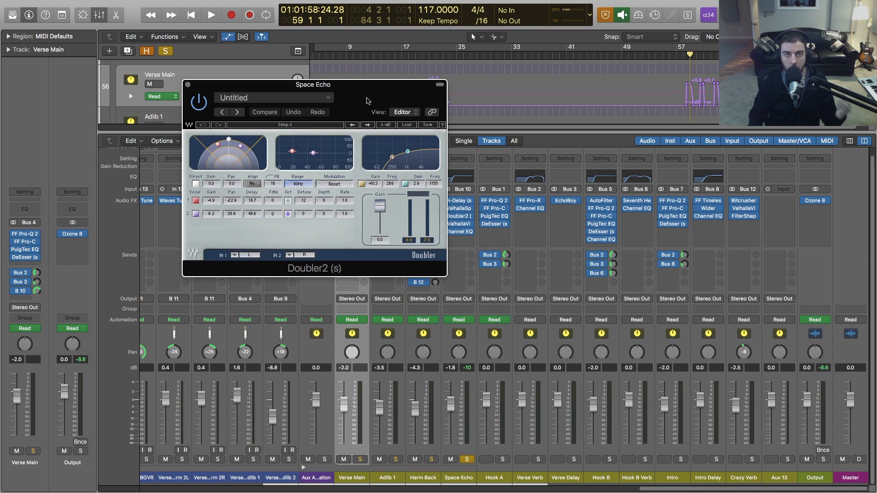
{"action": "left_click_drag", "start_coordinate": [368, 99], "coordinate": [490, 101]}
{"action": "left_click_drag", "start_coordinate": [690, 55], "coordinate": [683, 55]}
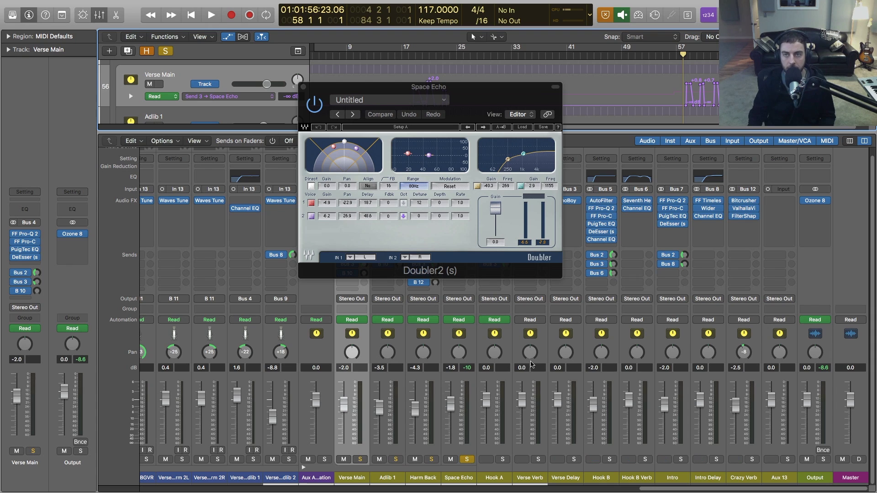
{"action": "key", "text": "space"}
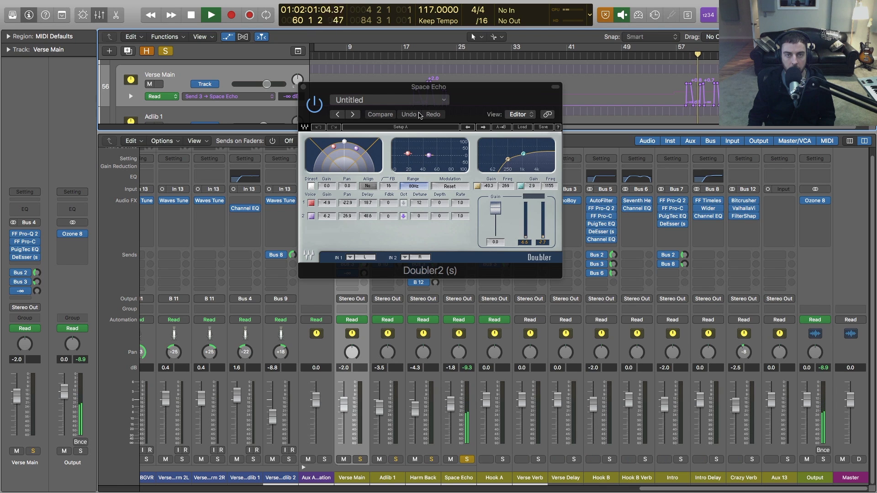
{"action": "left_click_drag", "start_coordinate": [405, 92], "coordinate": [433, 200]}
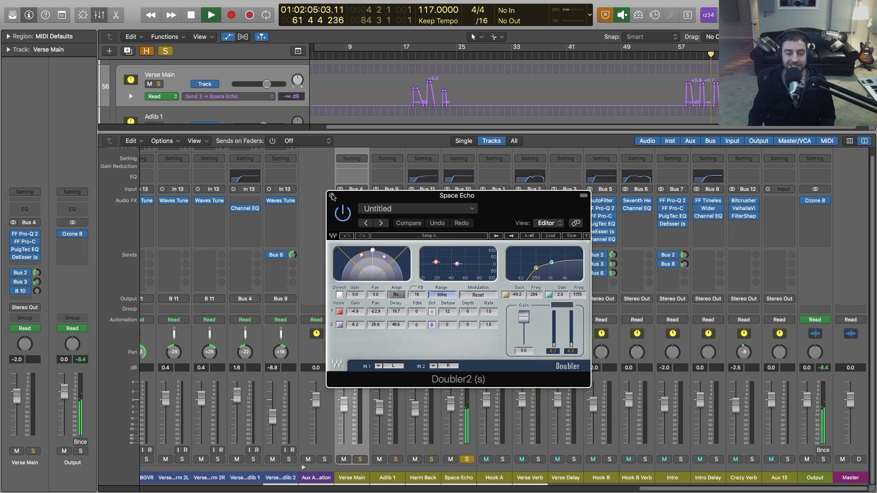
{"action": "key", "text": "space"}
{"action": "left_click", "coordinate": [332, 196]}
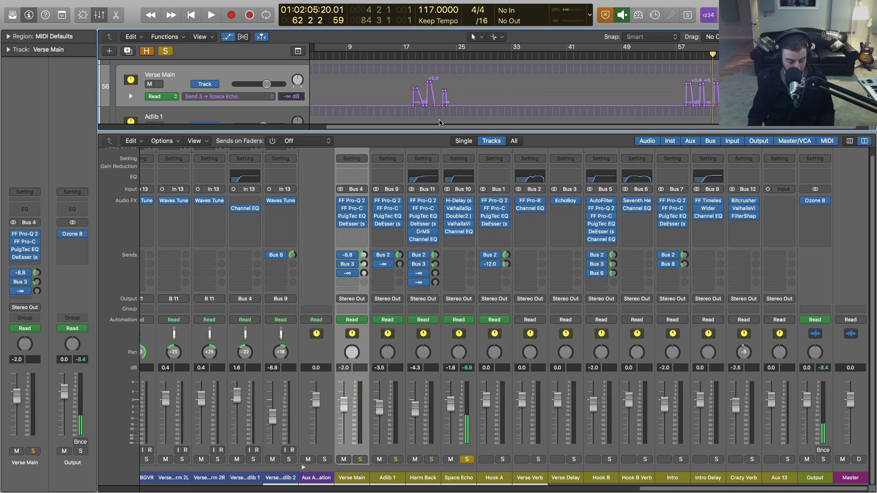
Step: Hide the mixer, expand the Space Echo track's automation lanes, and display its Insert 3 Bypass (Doubler2) automation
{"action": "key", "text": "a"}
{"action": "key", "text": "a"}
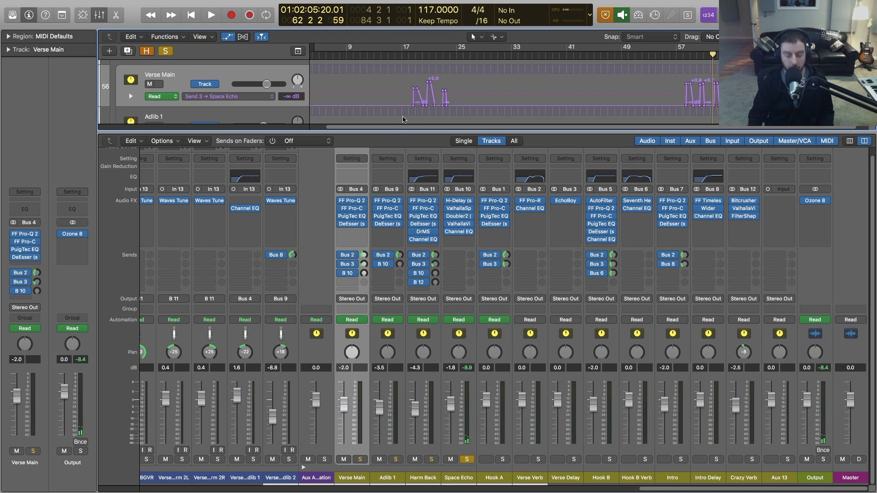
{"action": "key", "text": "x"}
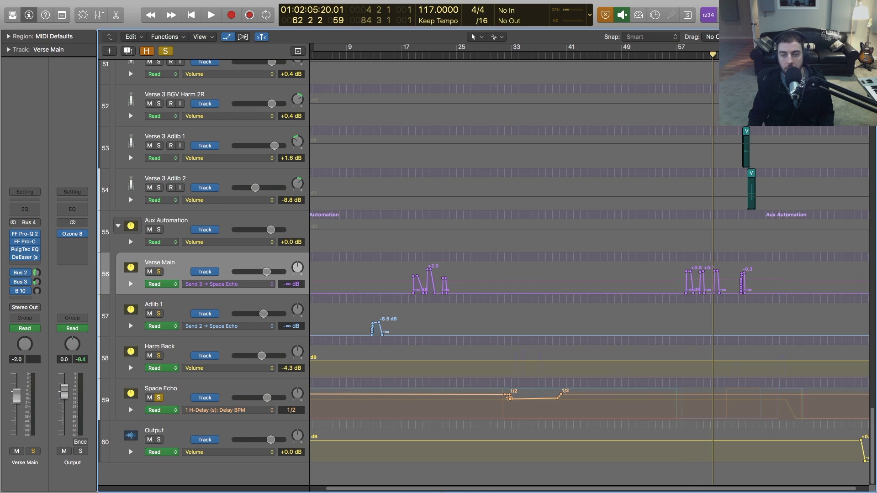
{"action": "scroll", "coordinate": [419, 491], "scroll_direction": "right", "scroll_amount": 2}
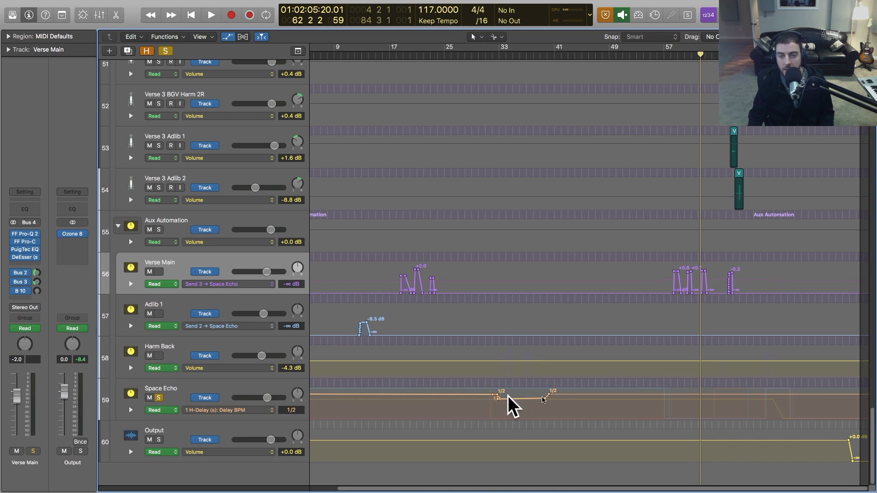
{"action": "left_click", "coordinate": [131, 410]}
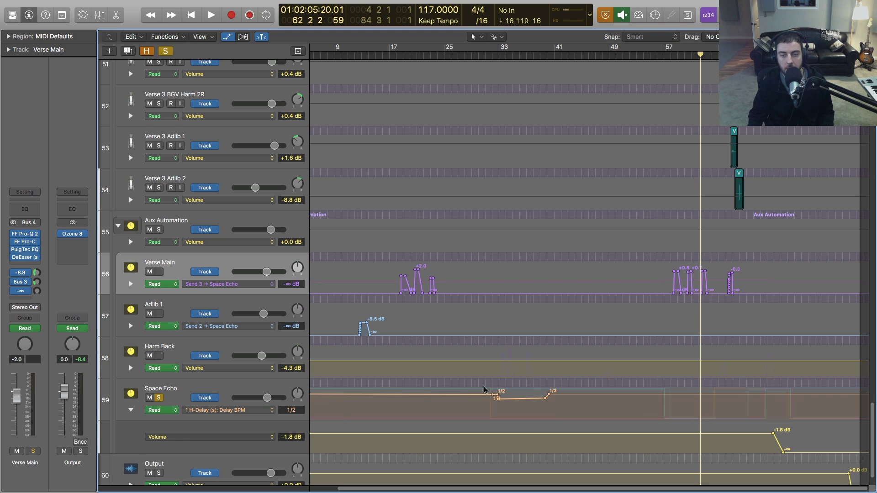
{"action": "scroll", "coordinate": [140, 413], "scroll_direction": "down", "scroll_amount": 1}
{"action": "scroll", "coordinate": [164, 394], "scroll_direction": "down", "scroll_amount": 1}
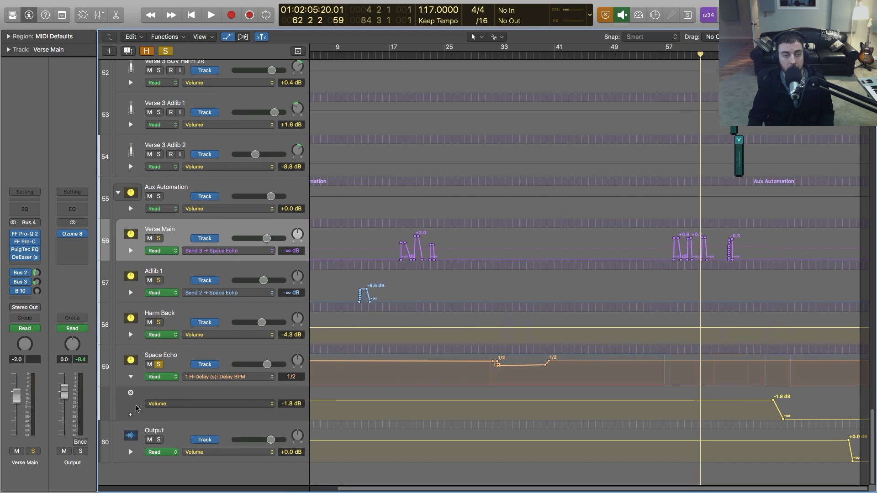
{"action": "left_click", "coordinate": [239, 379]}
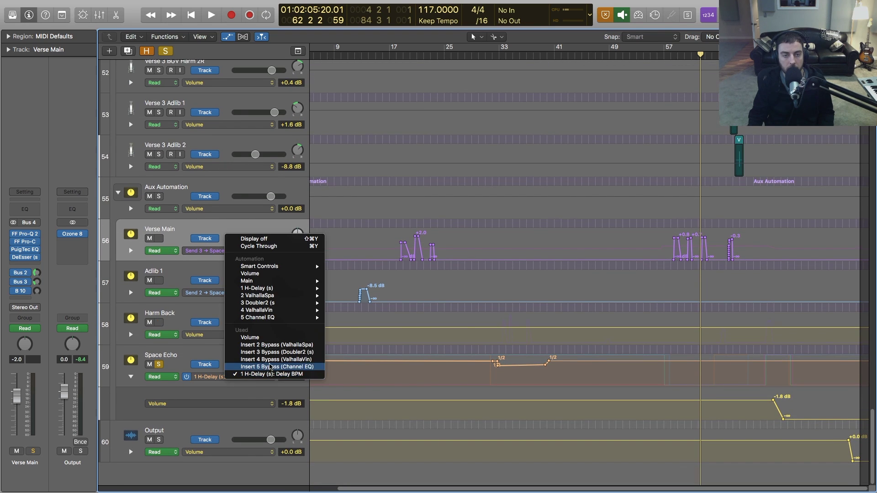
{"action": "left_click", "coordinate": [278, 354]}
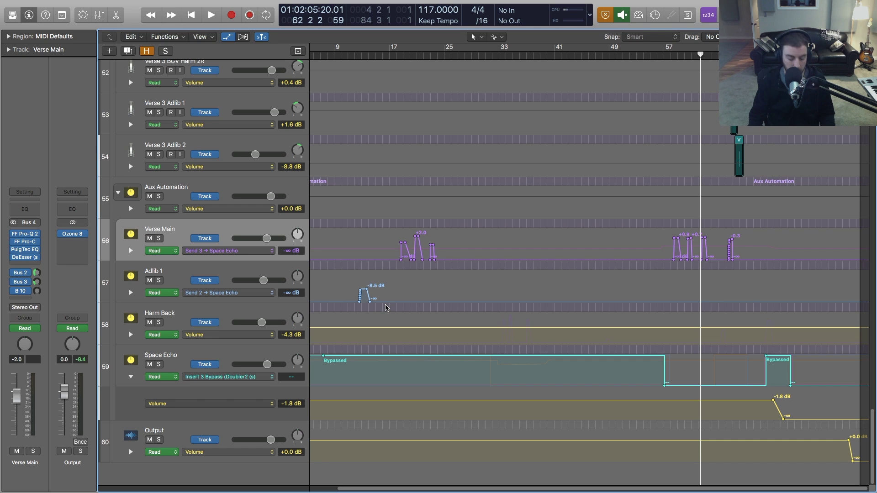
Step: Hide the track automation and look over the hook and verse vocal channels in the mixer, closing it again
{"action": "key", "text": "a"}
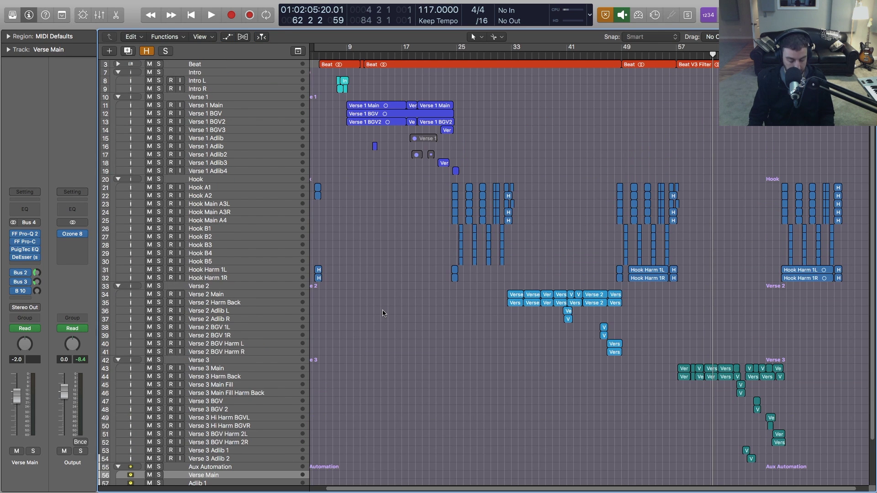
{"action": "key", "text": "x"}
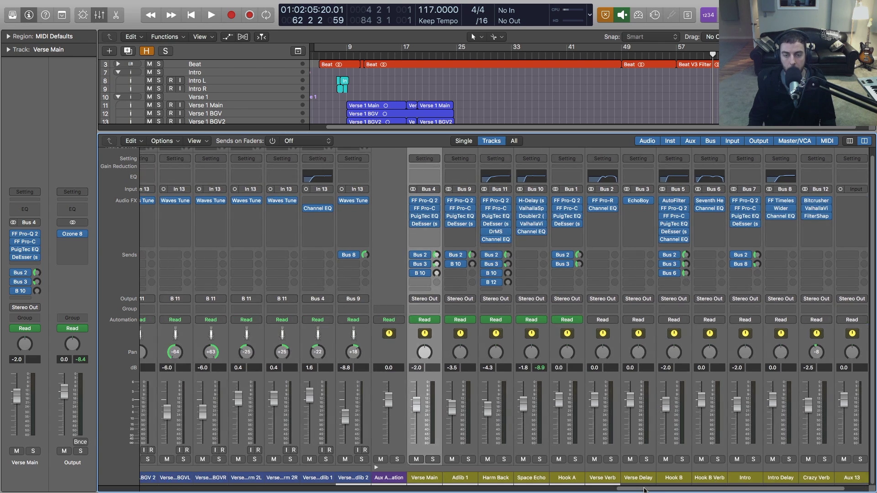
{"action": "left_click_drag", "start_coordinate": [674, 492], "coordinate": [417, 491]}
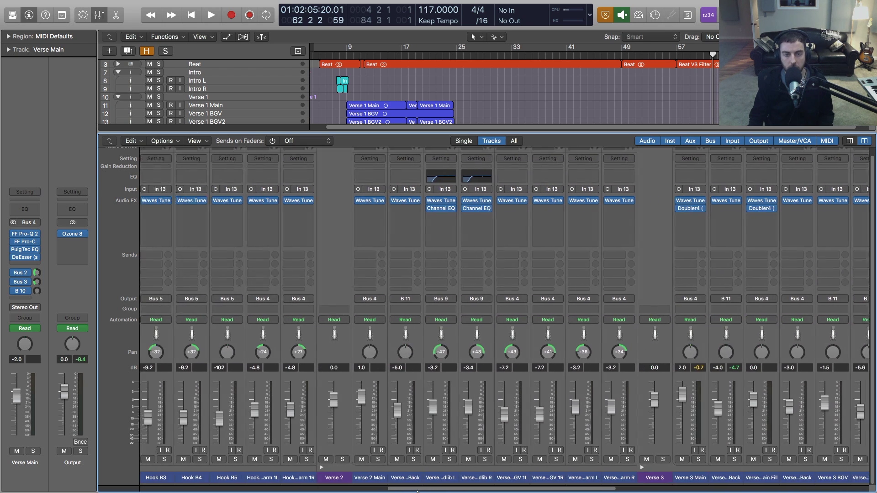
{"action": "key", "text": "x"}
Step: Solo the Hook track stack and play it from bar 48 while viewing its tracks and the bus channels in the mixer
{"action": "left_click", "coordinate": [230, 182]}
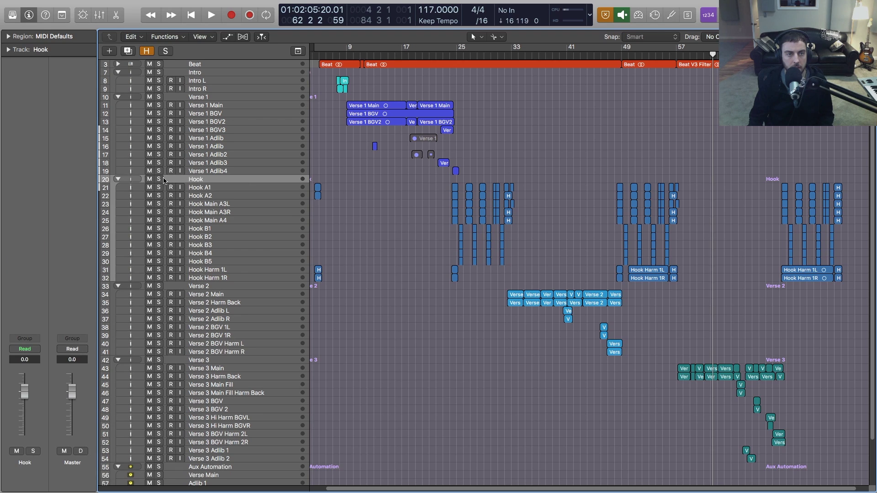
{"action": "left_click", "coordinate": [159, 179]}
{"action": "left_click_drag", "start_coordinate": [622, 55], "coordinate": [614, 55]}
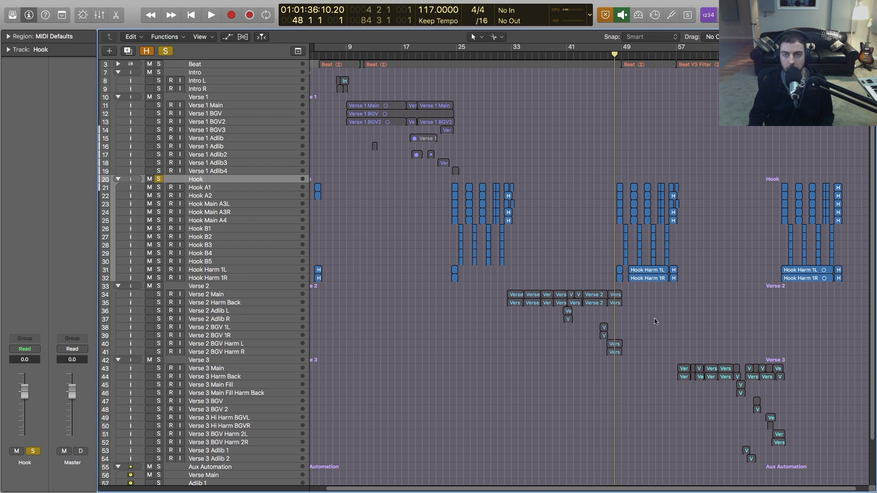
{"action": "key", "text": "space"}
{"action": "key", "text": "x"}
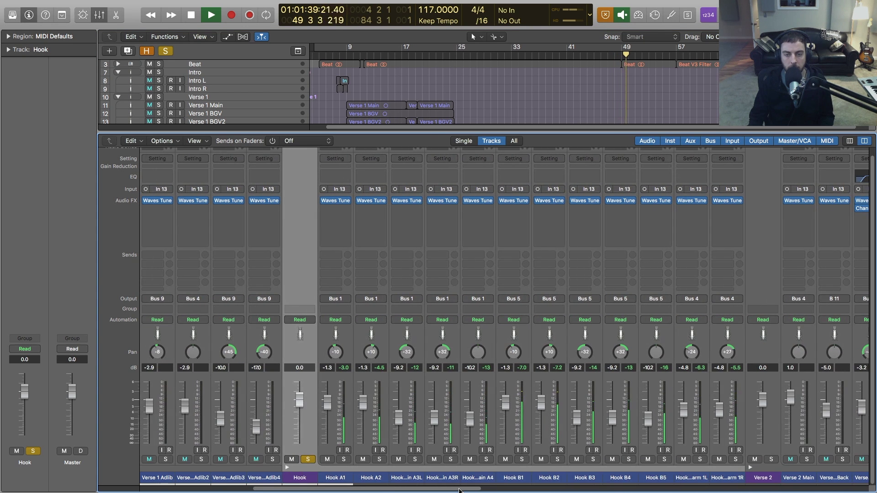
{"action": "left_click_drag", "start_coordinate": [526, 490], "coordinate": [848, 491]}
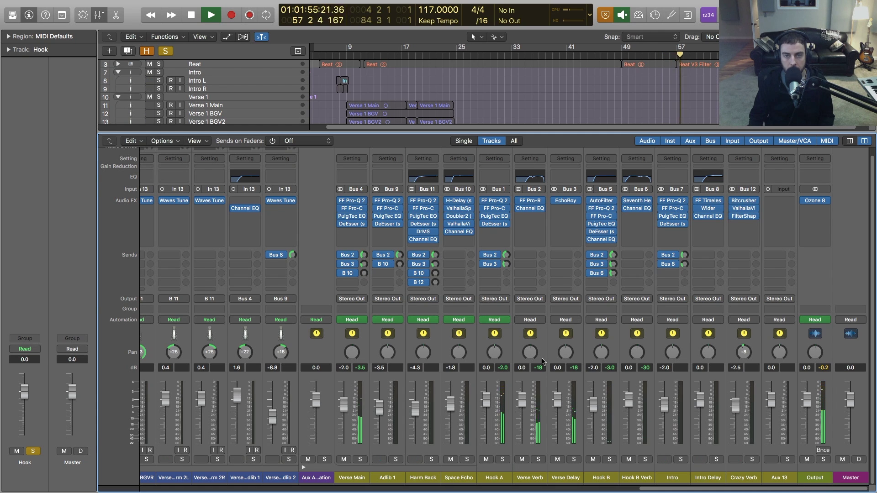
Step: Stop playback, view the FF Pro-Q 2 curve on the Hook A channel, and close the plug-in window
{"action": "key", "text": "space"}
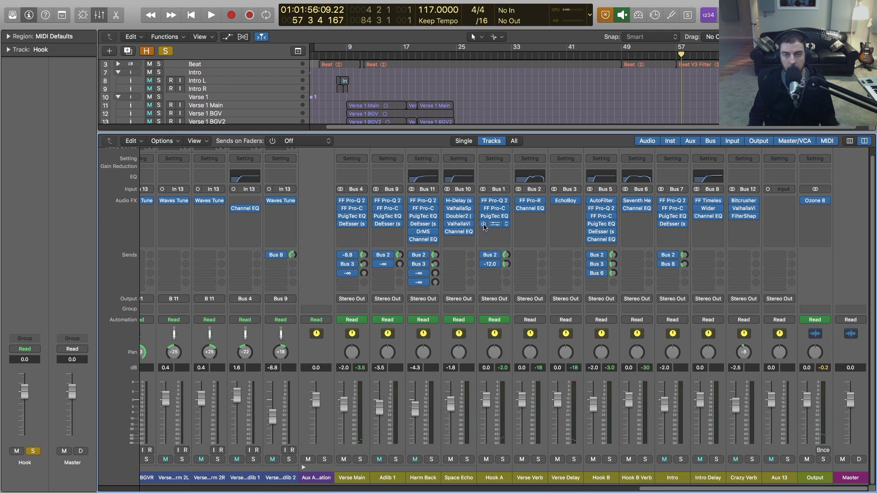
{"action": "left_click", "coordinate": [491, 200]}
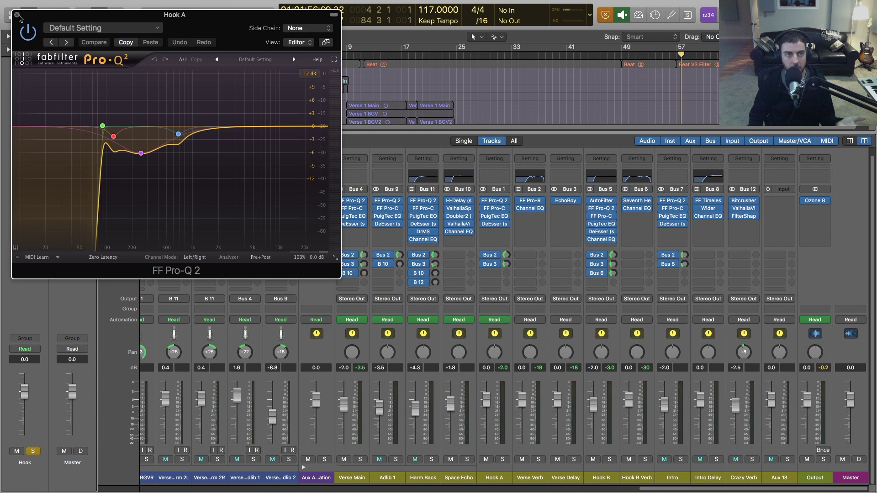
{"action": "left_click", "coordinate": [17, 15]}
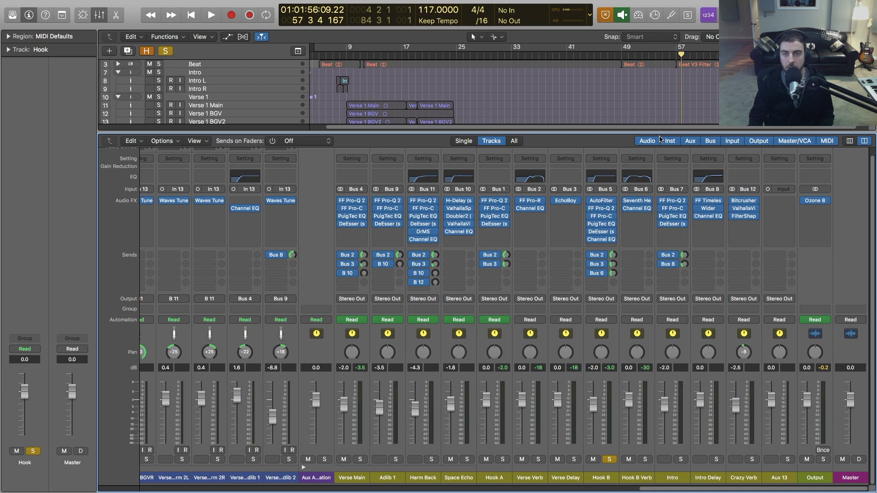
Step: Play the second hook with Hook B soloed, and unsolo the Hook track stack to isolate the Hook B bus
{"action": "key", "text": "space"}
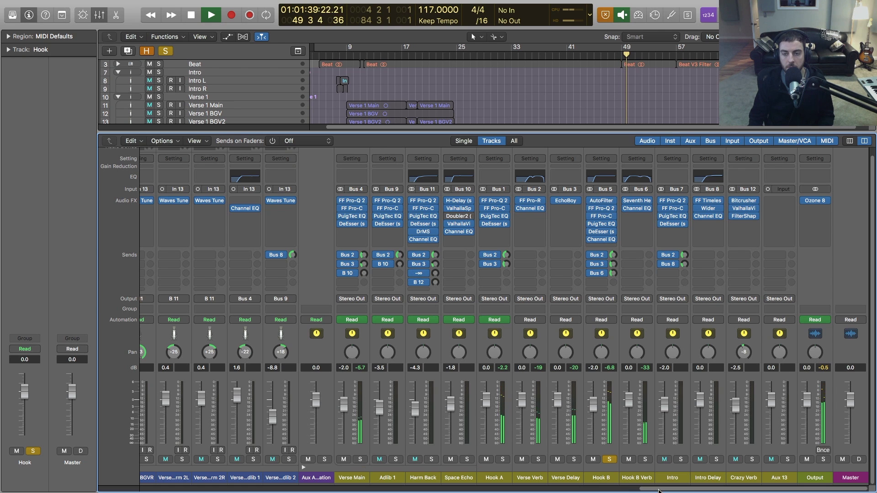
{"action": "scroll", "coordinate": [364, 463], "scroll_direction": "left", "scroll_amount": 6}
{"action": "scroll", "coordinate": [382, 475], "scroll_direction": "left", "scroll_amount": 6}
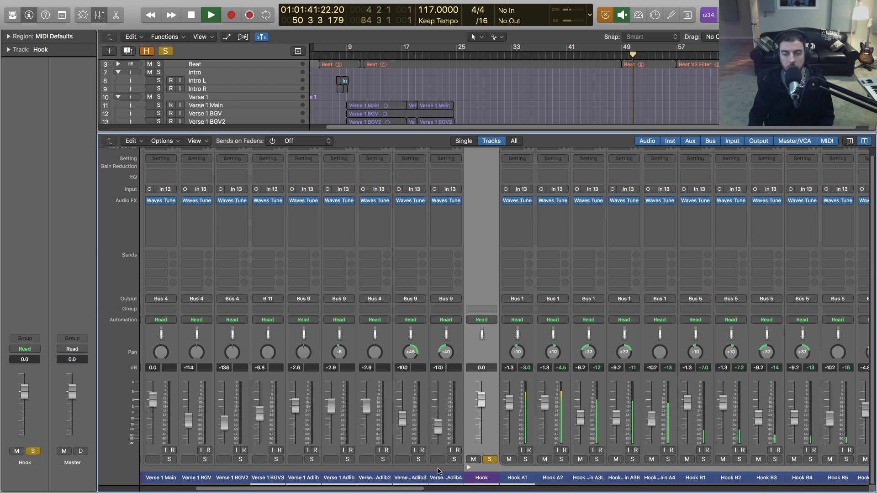
{"action": "left_click", "coordinate": [490, 459]}
{"action": "scroll", "coordinate": [414, 490], "scroll_direction": "right", "scroll_amount": 12}
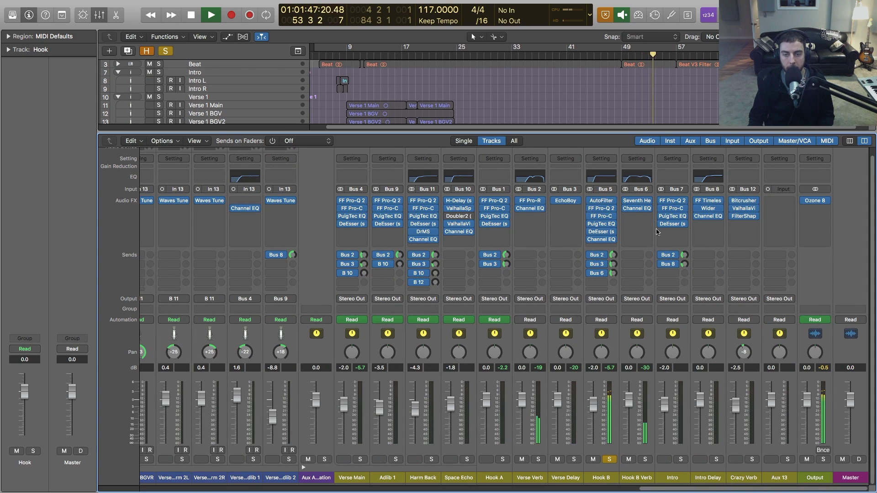
Step: View the AutoFilter in an enlarged window and the FF Pro-Q 2 on the Hook B channel, closing each plug-in
{"action": "left_click", "coordinate": [601, 200]}
{"action": "left_click_drag", "start_coordinate": [215, 21], "coordinate": [419, 98]}
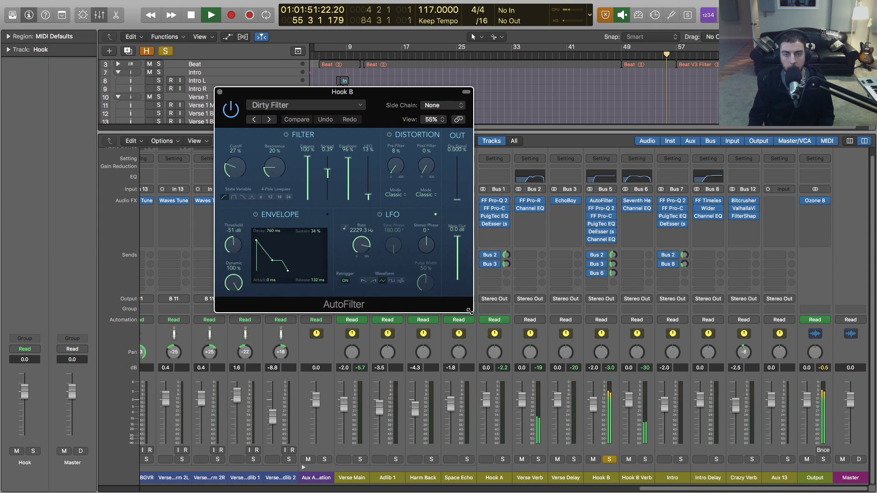
{"action": "left_click_drag", "start_coordinate": [474, 312], "coordinate": [719, 396]}
{"action": "left_click_drag", "start_coordinate": [488, 95], "coordinate": [465, 63]}
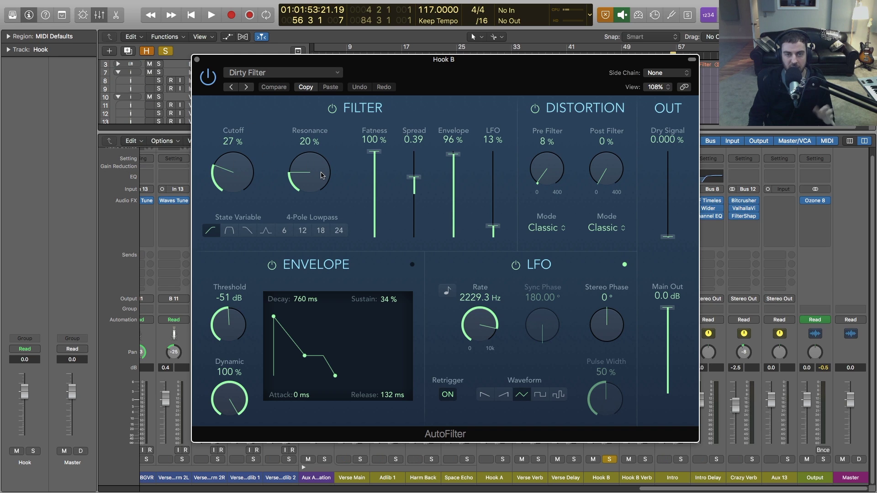
{"action": "left_click", "coordinate": [197, 60]}
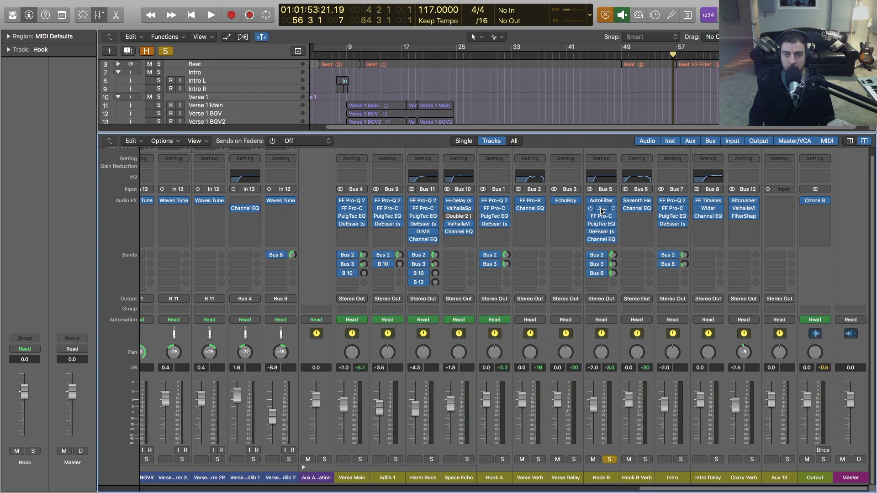
{"action": "left_click", "coordinate": [601, 209]}
{"action": "left_click", "coordinate": [19, 15]}
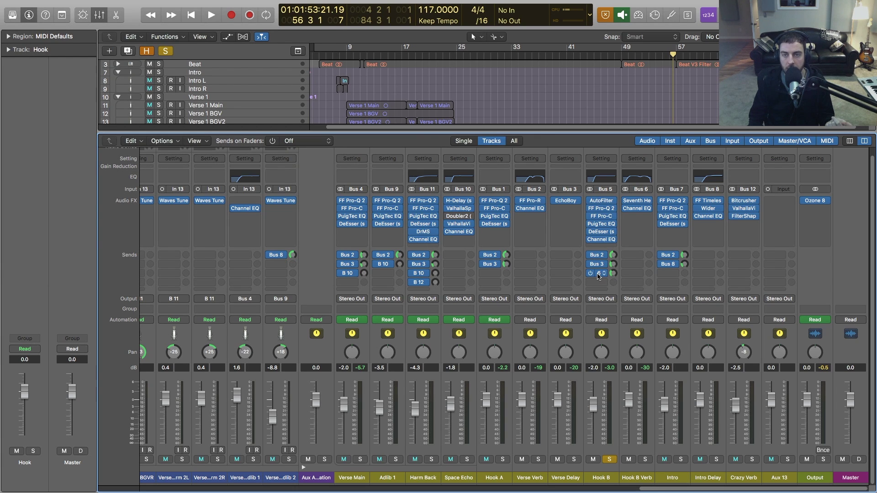
Step: View the Seventh Heaven reverb and the Channel EQ on the Hook B Verb channel, and close both plug-in windows
{"action": "left_click", "coordinate": [630, 201]}
{"action": "left_click_drag", "start_coordinate": [198, 38], "coordinate": [415, 89]}
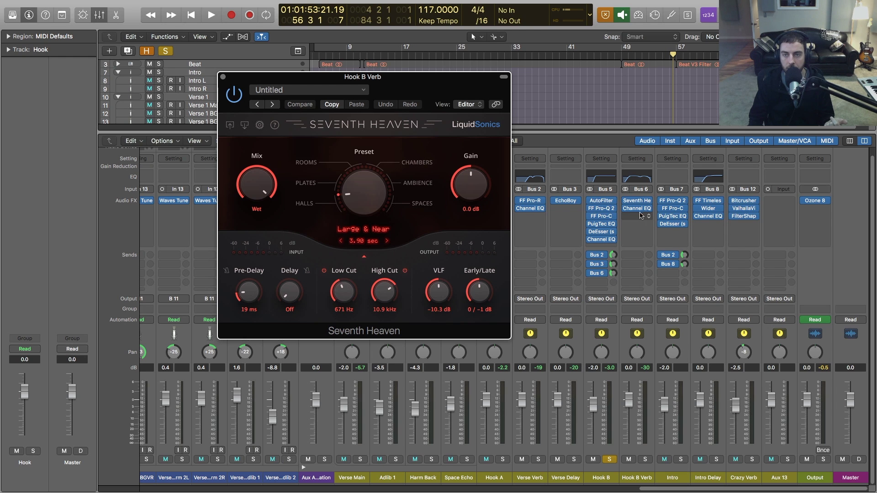
{"action": "left_click", "coordinate": [638, 209]}
{"action": "left_click", "coordinate": [18, 17]}
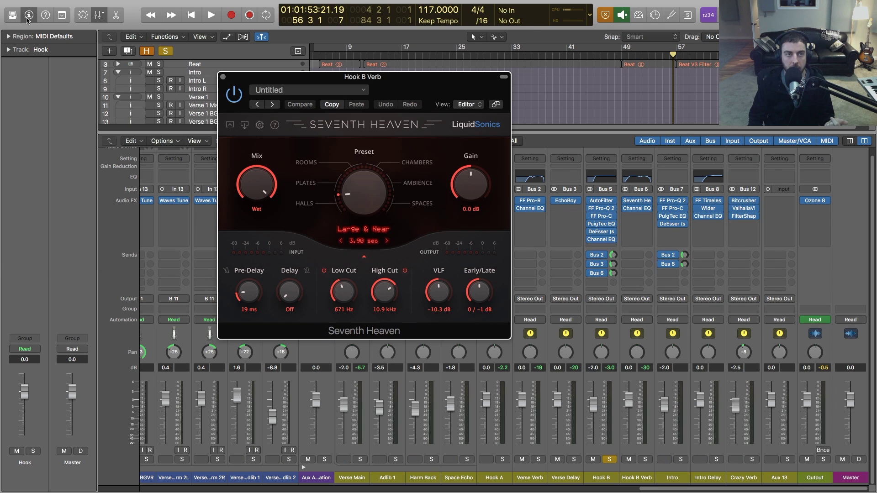
{"action": "left_click", "coordinate": [223, 74]}
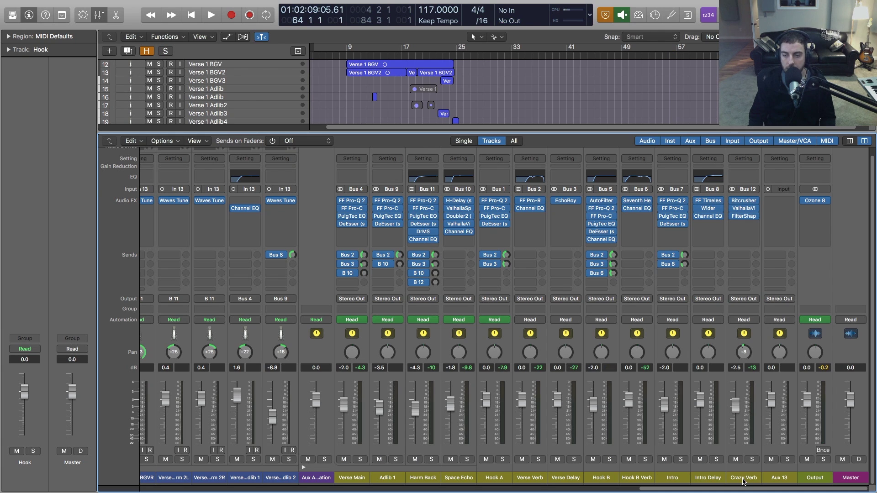
Step: Select the Crazy Verb channel, hide the mixer, and examine the Verse 3 vocal regions around bars 61 to 69
{"action": "left_click", "coordinate": [744, 480]}
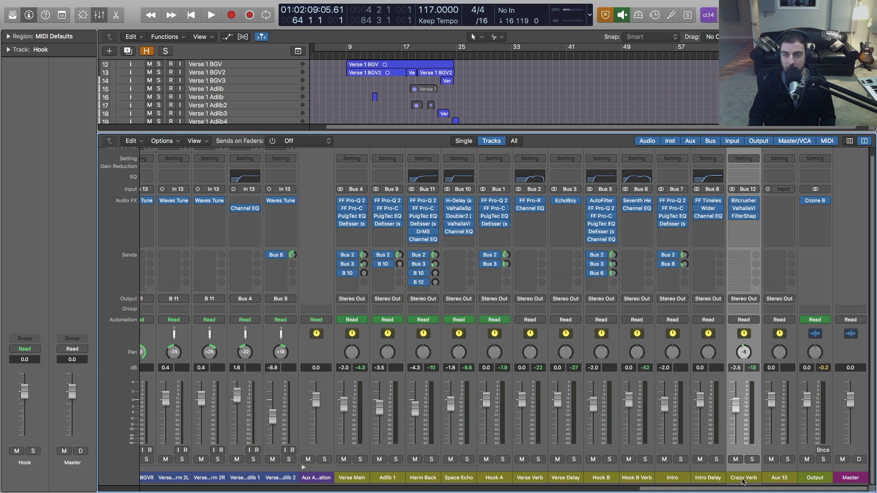
{"action": "key", "text": "x"}
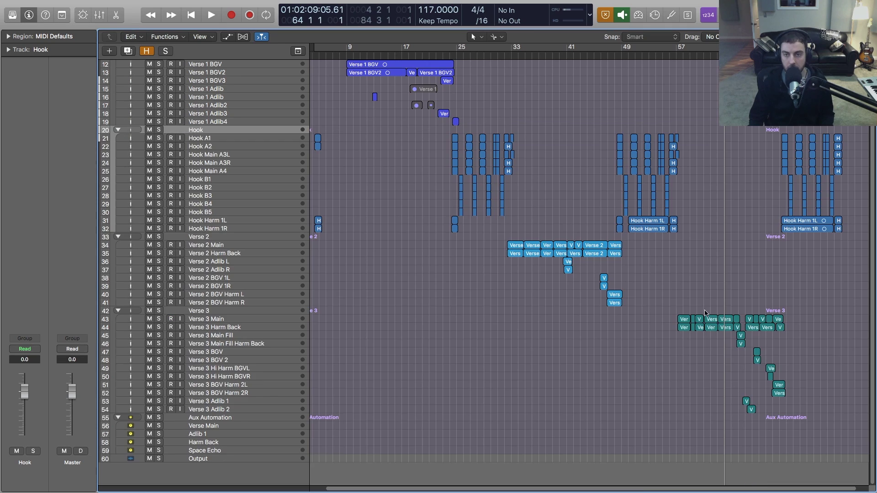
{"action": "key", "text": "super+Right"}
{"action": "key", "text": "super+Right"}
{"action": "key", "text": "super+Right"}
{"action": "key", "text": "super+Right"}
{"action": "key", "text": "super+Down"}
{"action": "key", "text": "super+Down"}
{"action": "key", "text": "super+Down"}
{"action": "key", "text": "super+Down"}
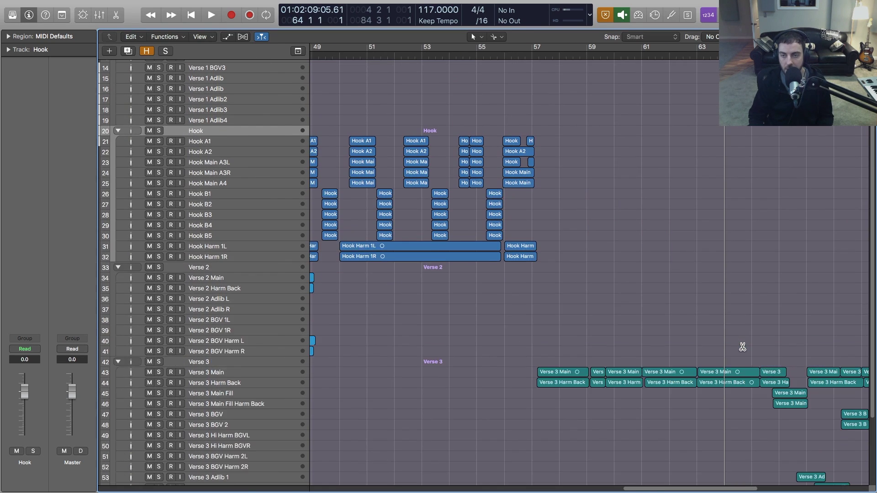
{"action": "key", "text": "super+Down"}
{"action": "key", "text": "super+Down"}
{"action": "scroll", "coordinate": [743, 347], "scroll_direction": "down", "scroll_amount": 11}
{"action": "left_click_drag", "start_coordinate": [700, 490], "coordinate": [733, 492]}
{"action": "scroll", "coordinate": [684, 312], "scroll_direction": "down", "scroll_amount": 6}
{"action": "key", "text": "super+Right"}
{"action": "key", "text": "super+Right"}
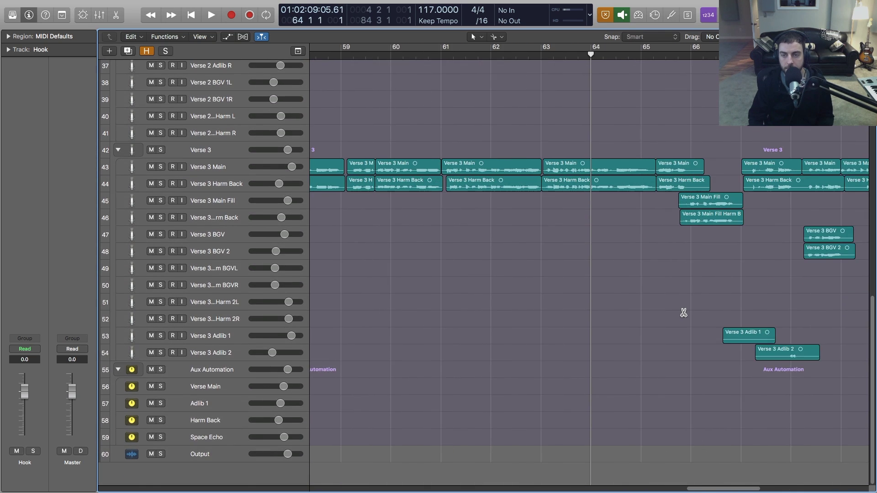
{"action": "key", "text": "super+Down"}
{"action": "key", "text": "super+Down"}
{"action": "left_click_drag", "start_coordinate": [723, 491], "coordinate": [736, 491]}
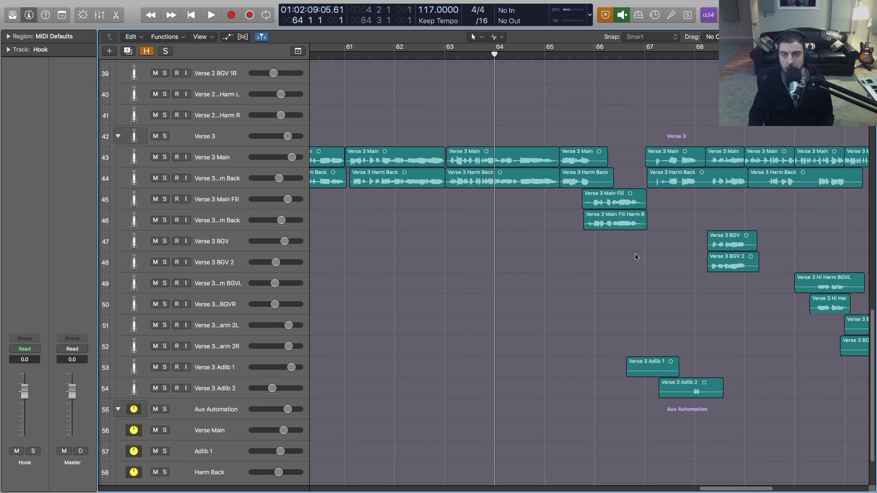
Step: Play Verse 3 from bar 64 through the main fill, and stop playback
{"action": "key", "text": "space"}
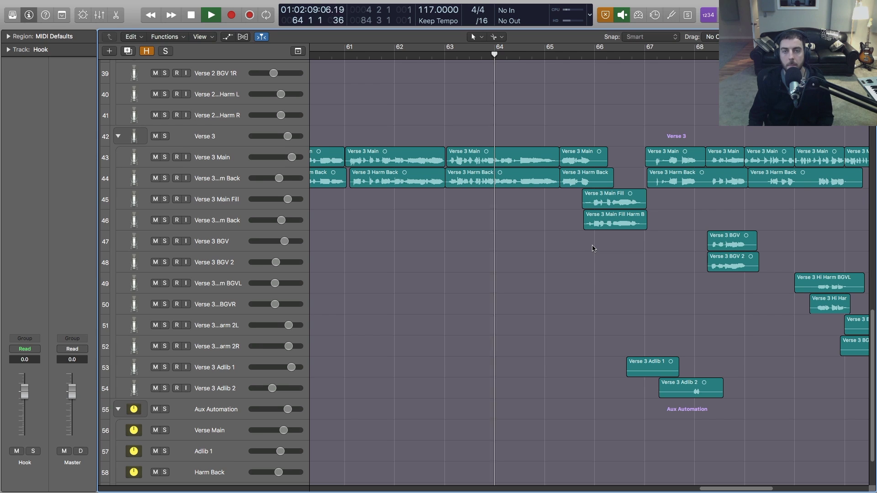
{"action": "left_click_drag", "start_coordinate": [723, 491], "coordinate": [736, 491]}
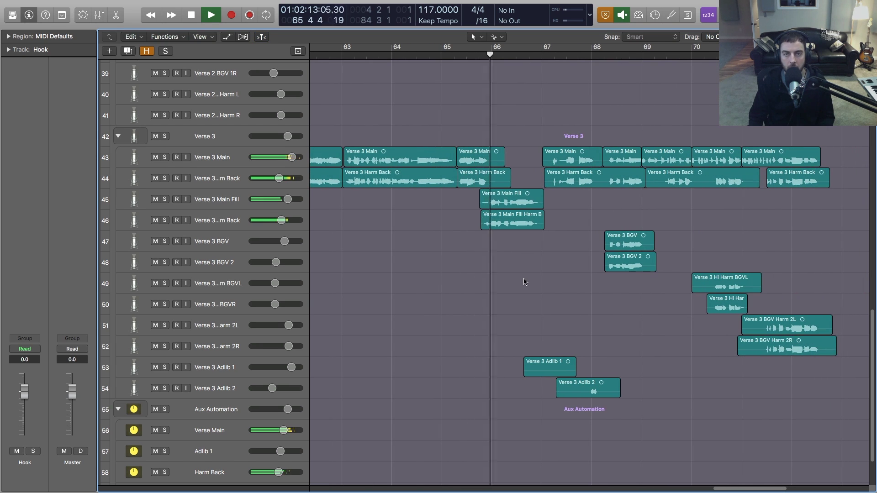
{"action": "scroll", "coordinate": [491, 277], "scroll_direction": "down", "scroll_amount": 2}
{"action": "key", "text": "space"}
Step: Move the playhead to bar 65, solo the Verse 3 Main track, and play it
{"action": "left_click", "coordinate": [451, 58]}
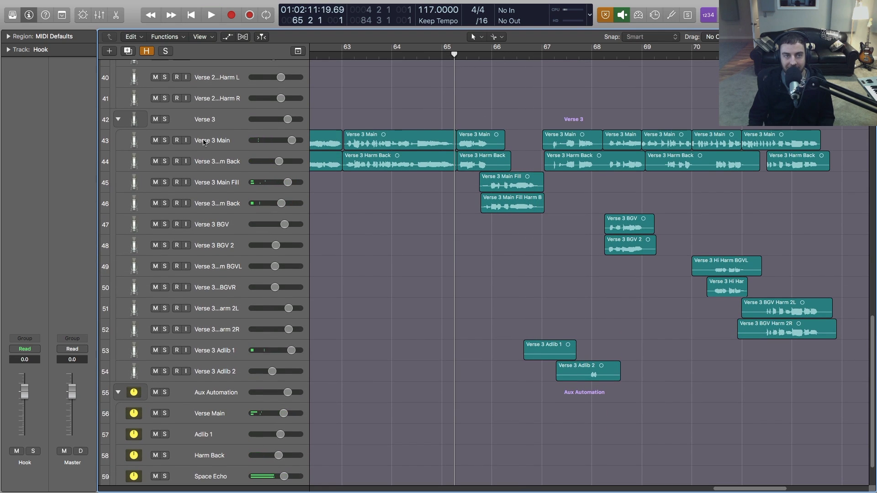
{"action": "left_click", "coordinate": [165, 140]}
{"action": "key", "text": "space"}
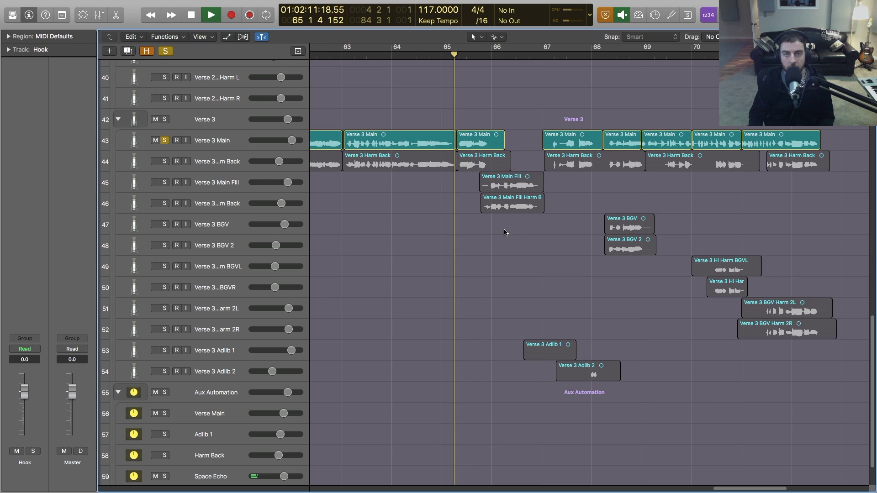
Step: Move the solo from Verse 3 Main to Verse 3 Harm Back and play the harmony
{"action": "left_click", "coordinate": [165, 140]}
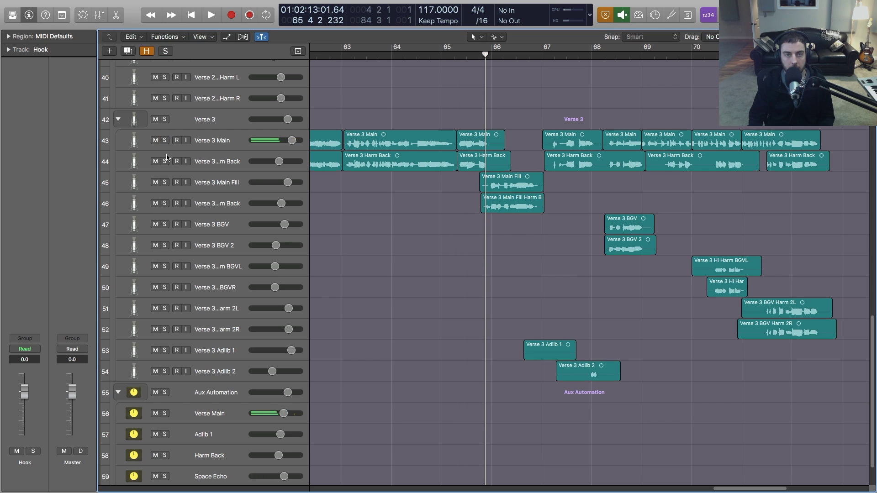
{"action": "left_click", "coordinate": [165, 161]}
{"action": "key", "text": "space"}
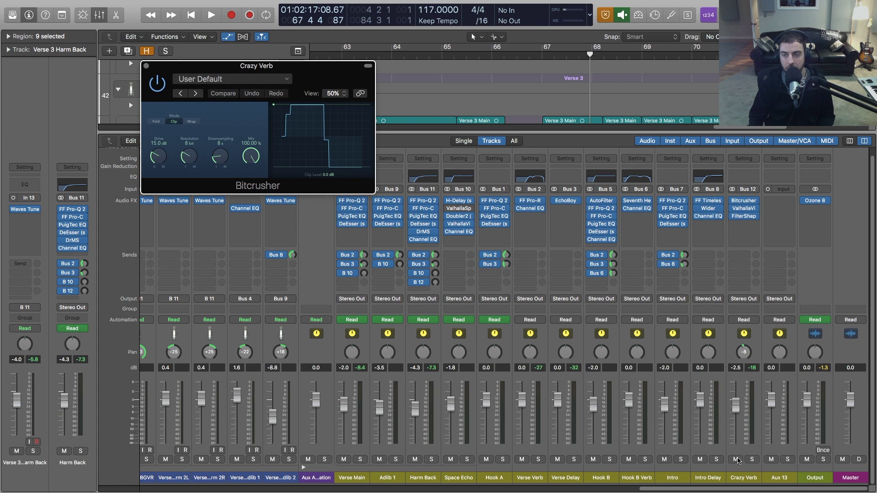
Step: Open the Valhalla reverb and FilterShaper3 on the Crazy Verb channel, and move the FilterShaper3 window clear of the screen edge
{"action": "left_click", "coordinate": [743, 208]}
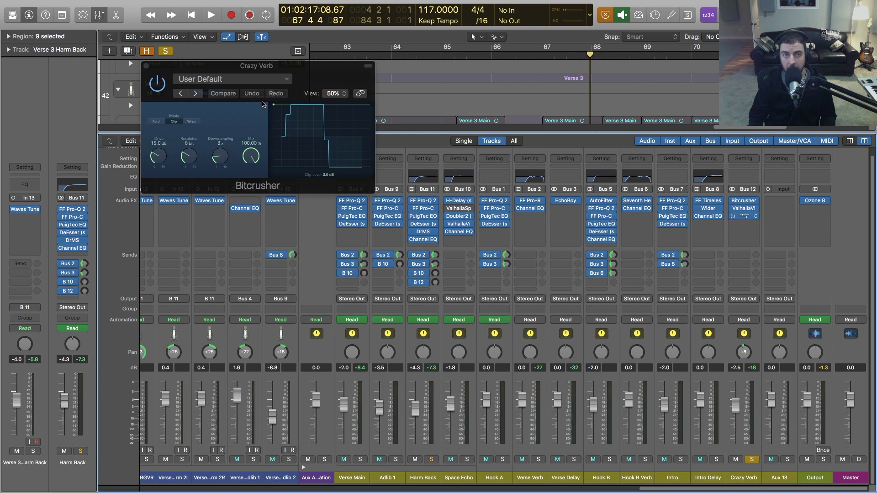
{"action": "left_click", "coordinate": [744, 216]}
{"action": "left_click_drag", "start_coordinate": [238, 17], "coordinate": [447, 91]}
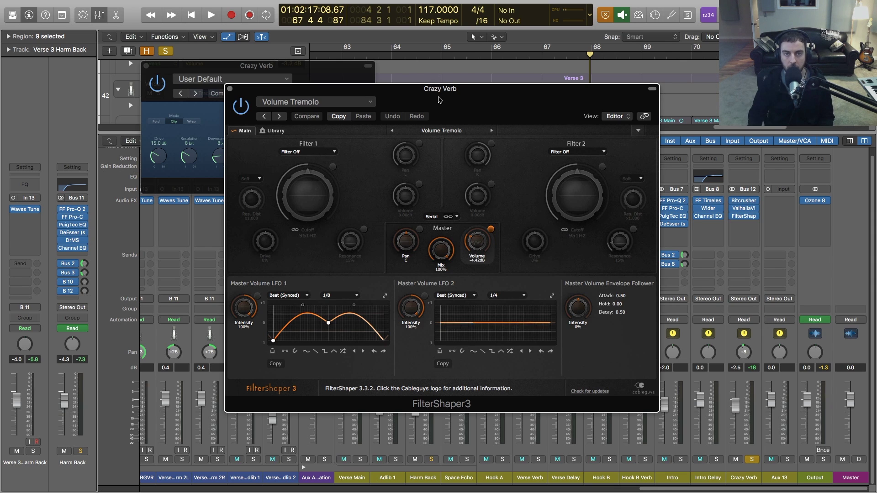
Step: Play the soloed Crazy Verb effect with FilterShaper3 on view, stop playback, and close the FilterShaper3 and Bitcrusher windows
{"action": "key", "text": "space"}
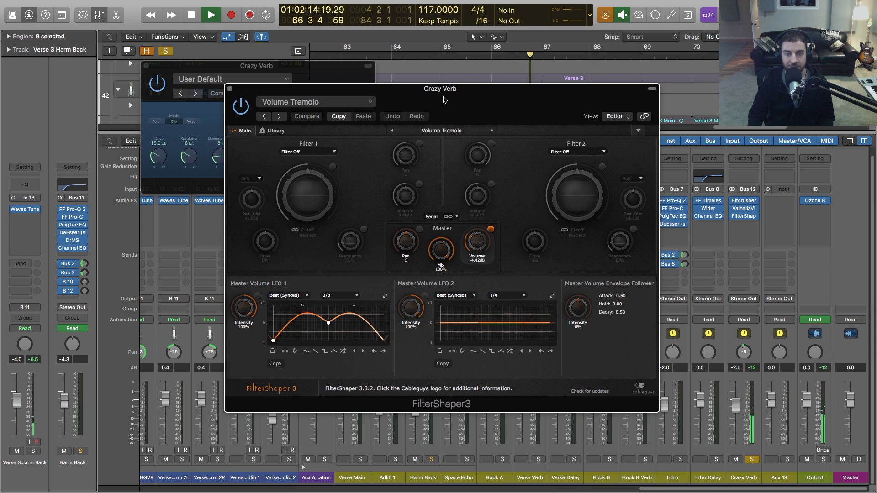
{"action": "key", "text": "space"}
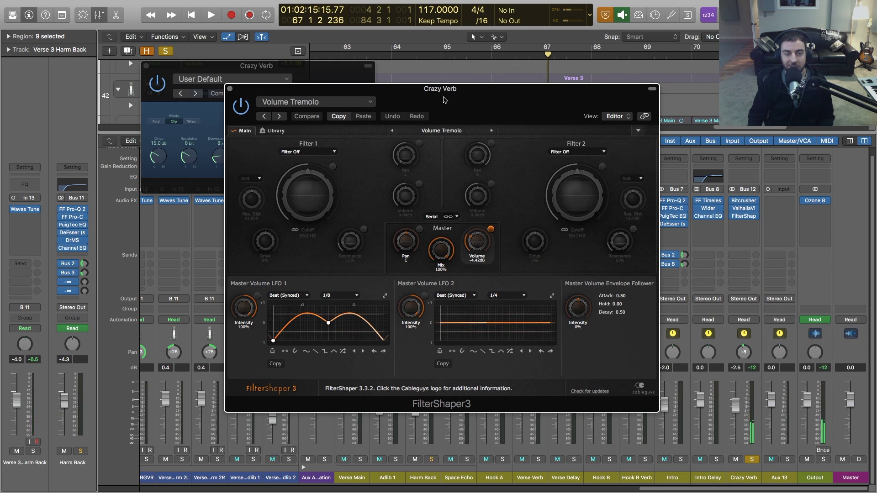
{"action": "left_click", "coordinate": [230, 89]}
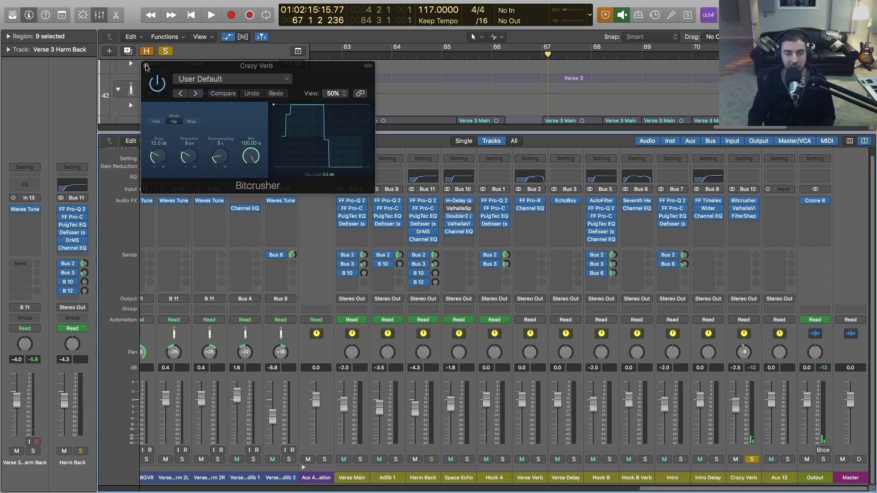
{"action": "left_click", "coordinate": [146, 67]}
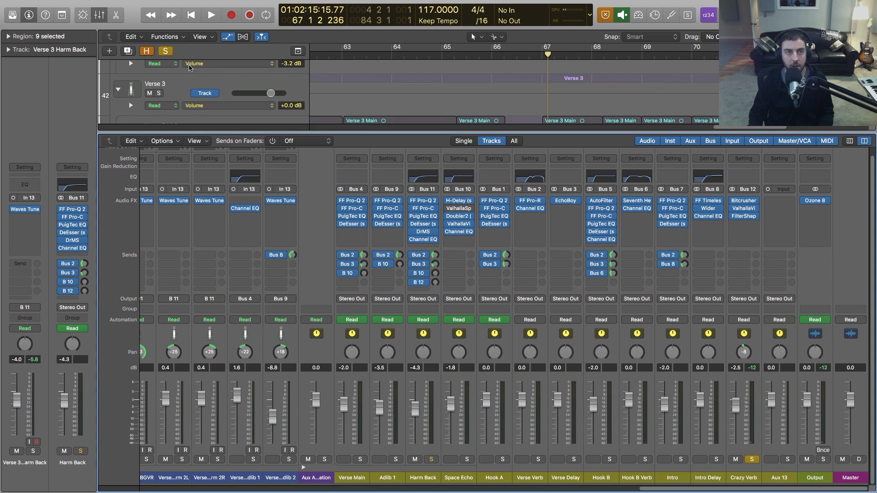
Step: Hide the mixer, clear all solos, and play the full Verse 3 mix from bar 65
{"action": "key", "text": "x"}
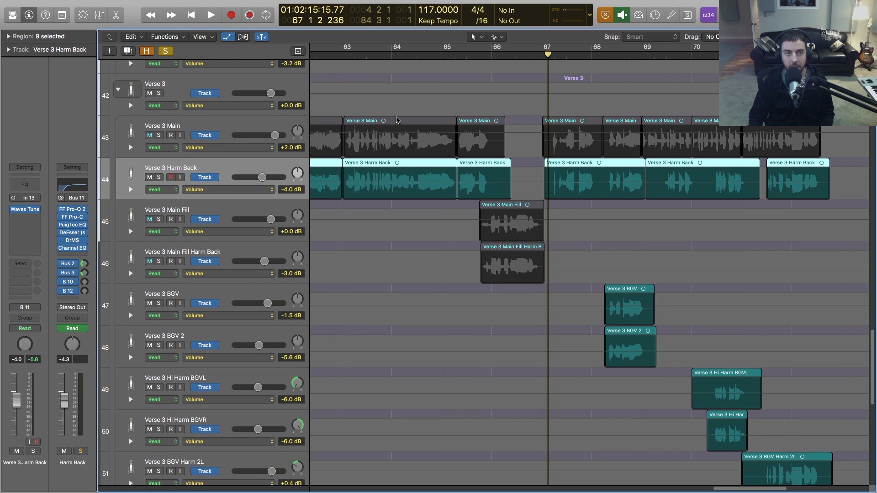
{"action": "scroll", "coordinate": [411, 119], "scroll_direction": "up", "scroll_amount": 1}
{"action": "left_click", "coordinate": [454, 56]}
{"action": "left_click", "coordinate": [163, 50]}
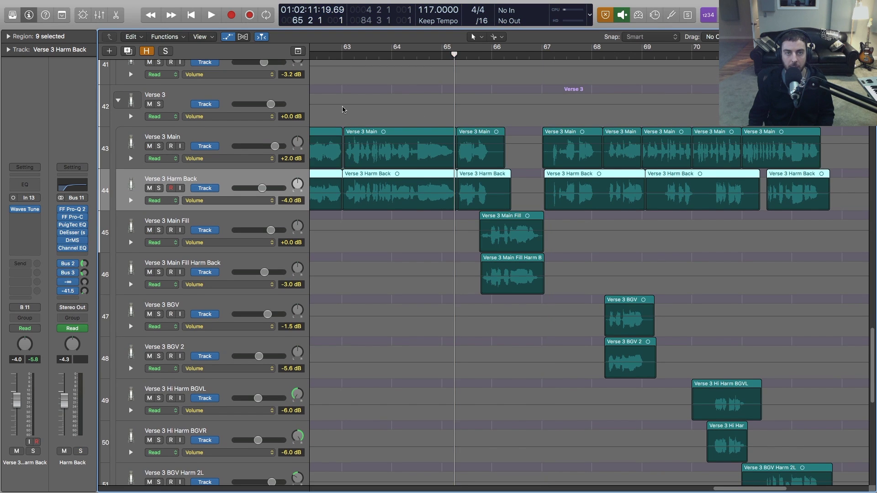
{"action": "key", "text": "space"}
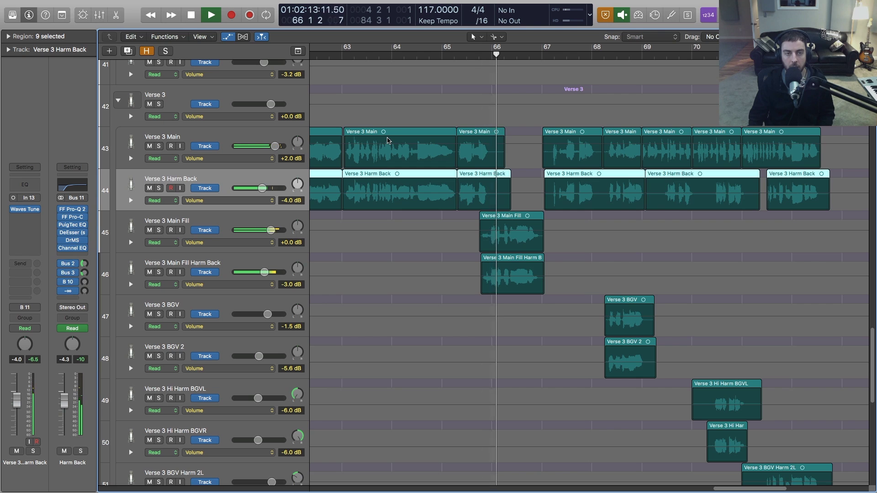
Step: Hide the track automation, deselect the regions, and follow playback through the Verse 3 background vocals to the full song overview
{"action": "scroll", "coordinate": [417, 160], "scroll_direction": "down", "scroll_amount": 3}
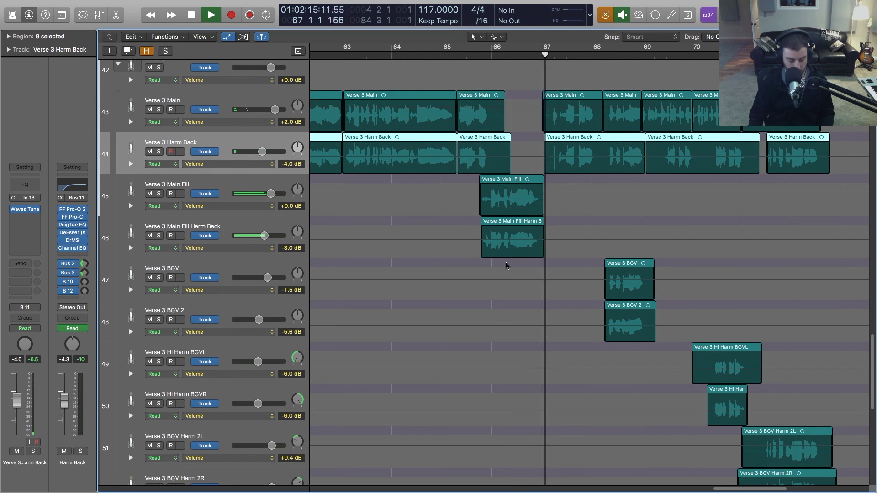
{"action": "key", "text": "a"}
{"action": "left_click", "coordinate": [509, 285]}
{"action": "key", "text": "z"}
{"action": "key", "text": "z"}
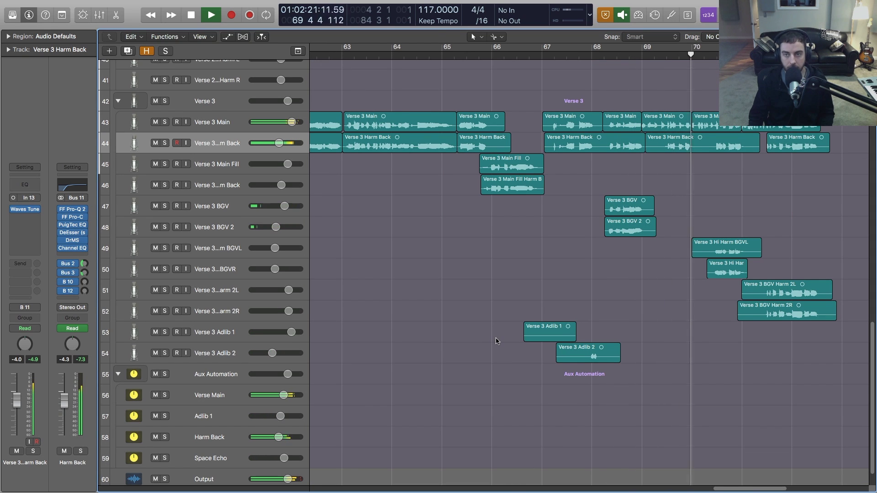
{"action": "left_click_drag", "start_coordinate": [721, 491], "coordinate": [740, 491]}
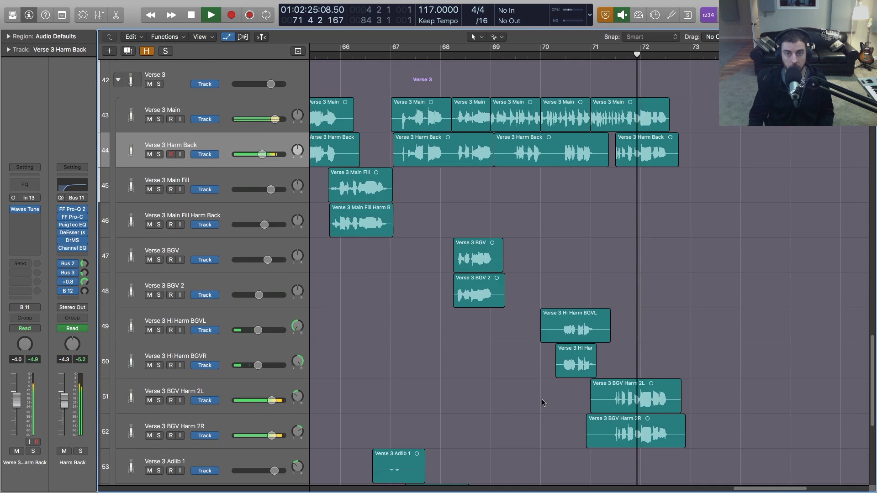
{"action": "key", "text": "z"}
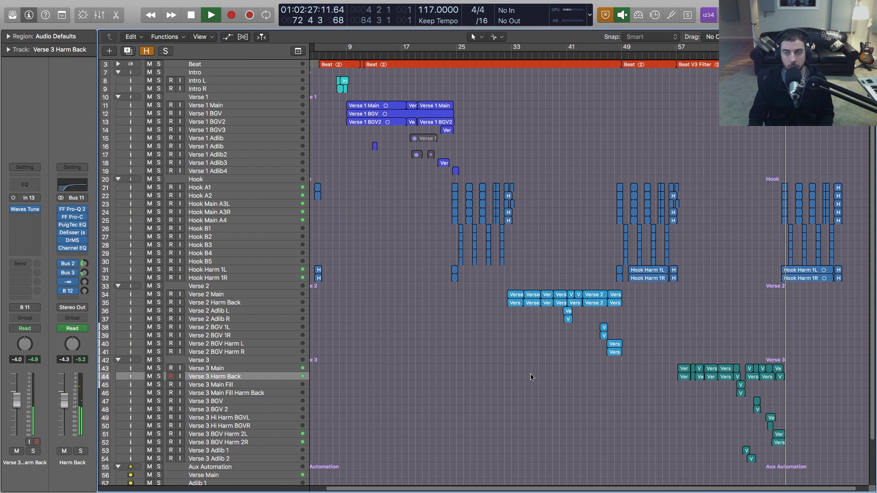
Step: Show the mixer, stop playback, and look through the hook and verse channel strips up to the Output channel
{"action": "key", "text": "x"}
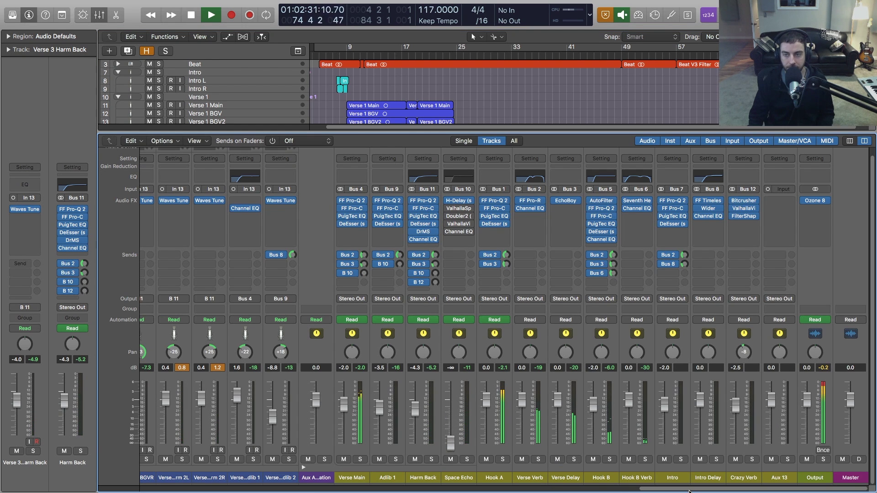
{"action": "key", "text": "space"}
{"action": "mouse_move", "coordinate": [690, 491]}
{"action": "left_mouse_down"}
{"action": "mouse_move", "coordinate": [566, 490]}
{"action": "mouse_move", "coordinate": [708, 491]}
{"action": "mouse_move", "coordinate": [681, 489]}
{"action": "left_mouse_up"}
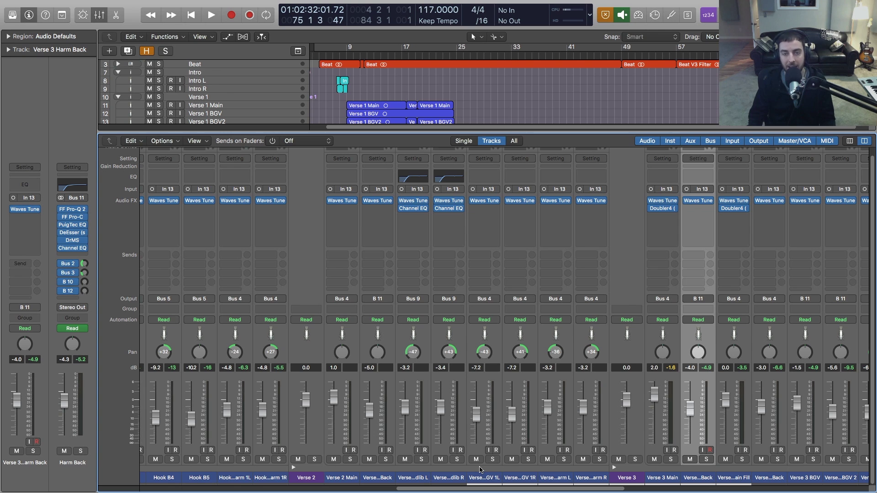
{"action": "left_click_drag", "start_coordinate": [487, 490], "coordinate": [740, 490]}
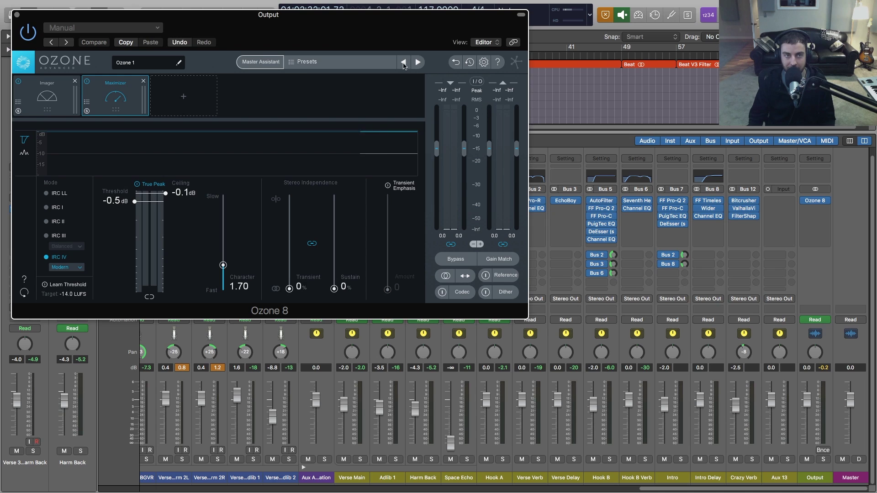
Step: View the Ozone 8 Maximizer on the Output channel in a repositioned window, toggling True Peak and restoring it
{"action": "left_click_drag", "start_coordinate": [361, 23], "coordinate": [570, 75]}
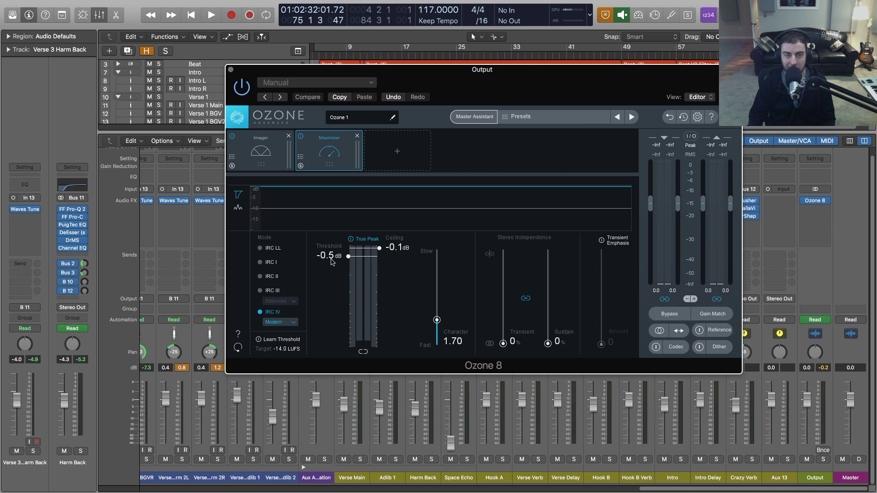
{"action": "left_click", "coordinate": [350, 240]}
{"action": "left_click", "coordinate": [351, 240]}
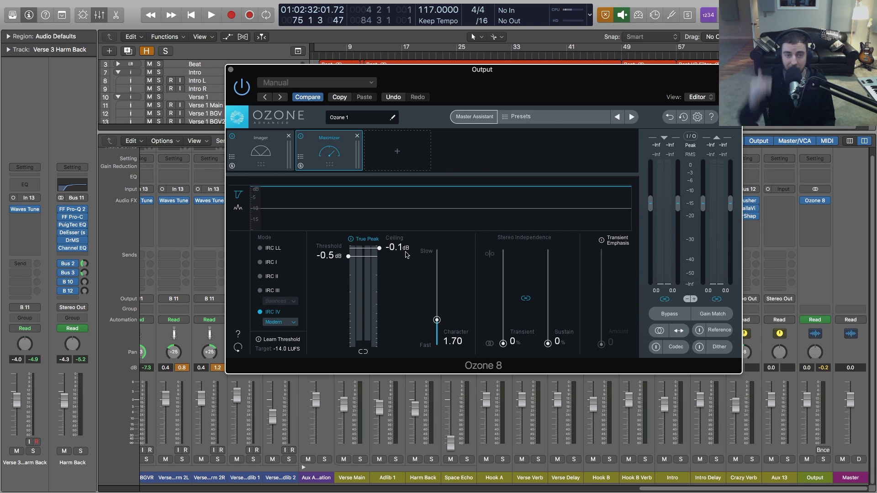
Step: View the Ozone 8 Imager band widths, close the plug-in window, and look back through the mixer channels
{"action": "left_click", "coordinate": [270, 159]}
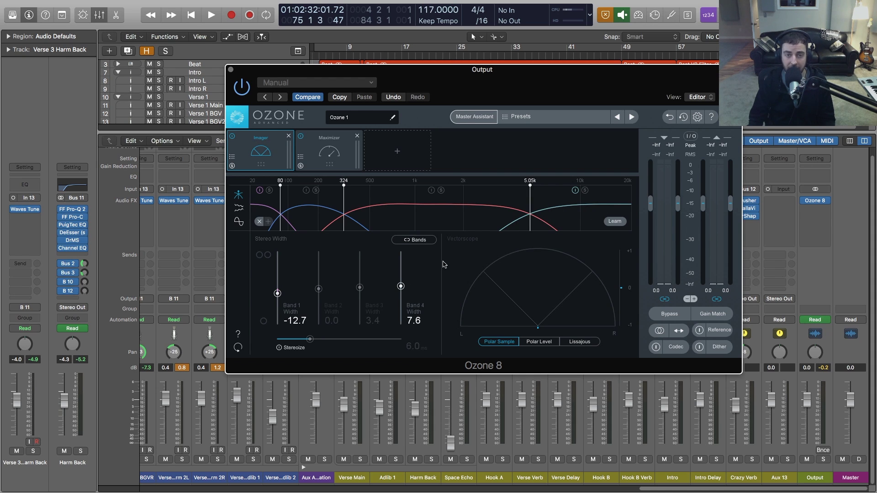
{"action": "left_click", "coordinate": [231, 70]}
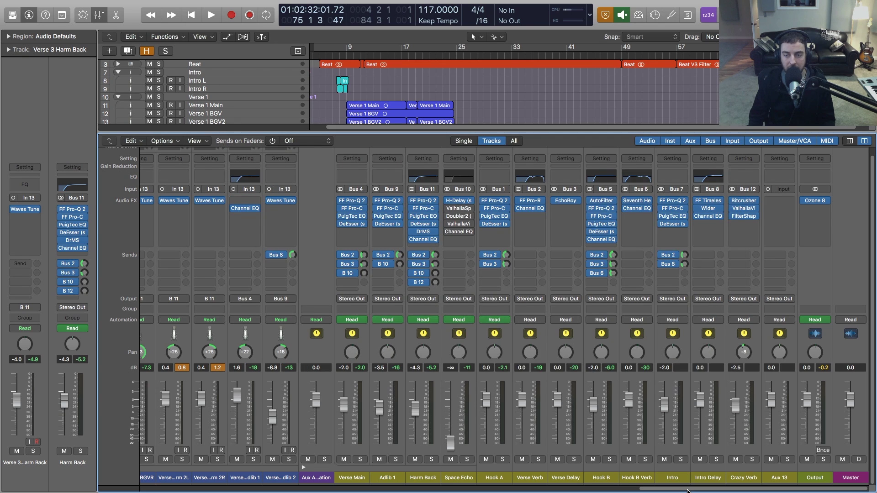
{"action": "scroll", "coordinate": [515, 489], "scroll_direction": "left", "scroll_amount": 10}
{"action": "left_click_drag", "start_coordinate": [515, 491], "coordinate": [419, 492]}
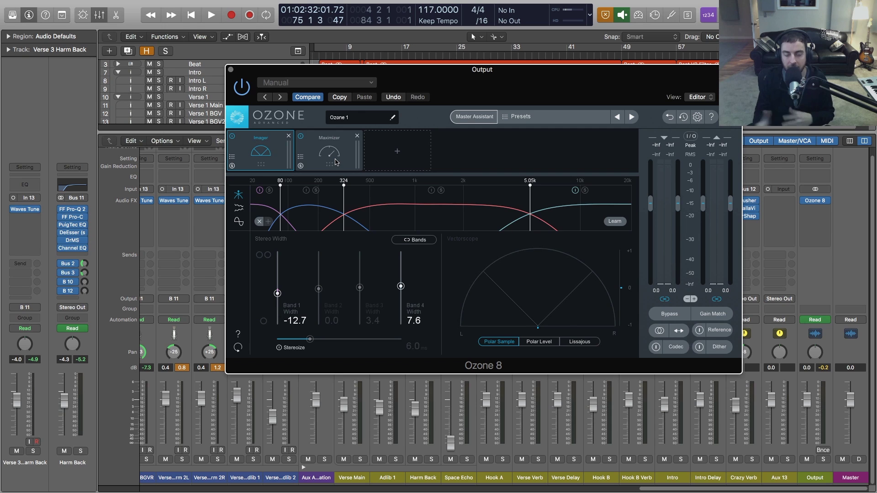
Step: View the Maximizer module in Ozone 8 again, close the plug-in window, and return to the aux channels
{"action": "left_click", "coordinate": [336, 161]}
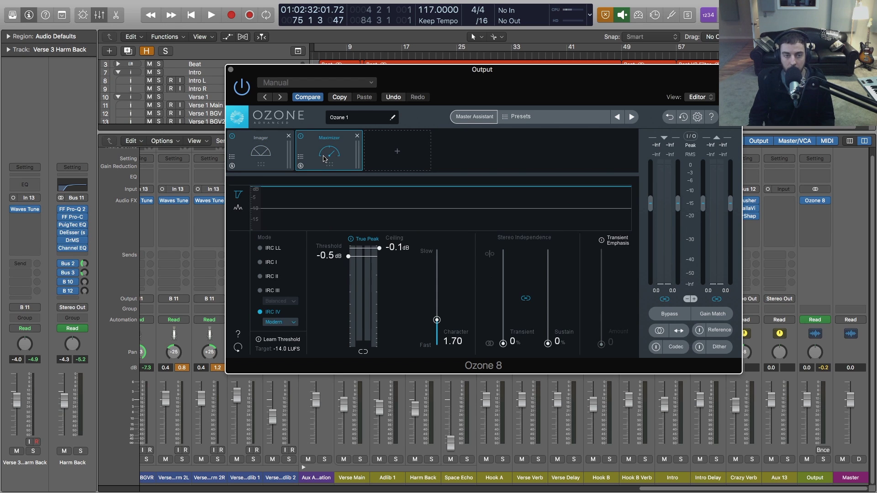
{"action": "left_click", "coordinate": [231, 71]}
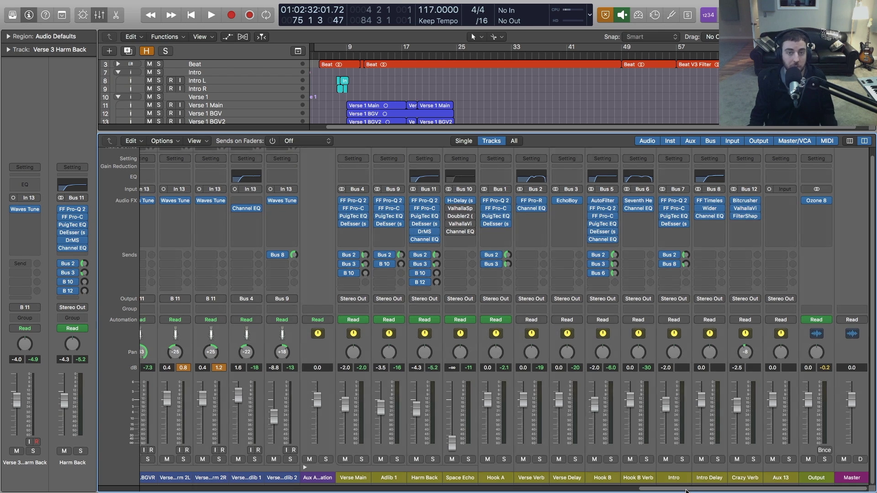
{"action": "scroll", "coordinate": [688, 491], "scroll_direction": "left", "scroll_amount": 2}
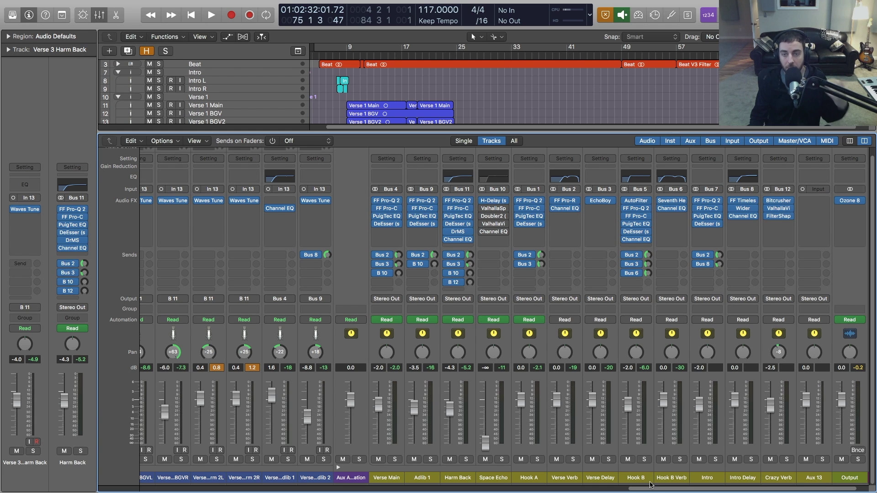
Step: Look across the aux channels to the Master channel, and hide the mixer to review the full arrangement of verse and hook tracks
{"action": "scroll", "coordinate": [643, 492], "scroll_direction": "left", "scroll_amount": 10}
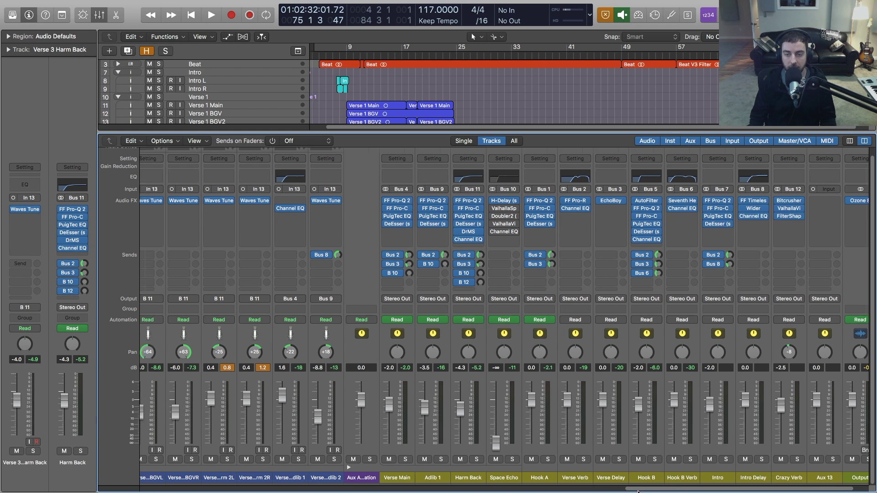
{"action": "left_click_drag", "start_coordinate": [561, 491], "coordinate": [700, 492]}
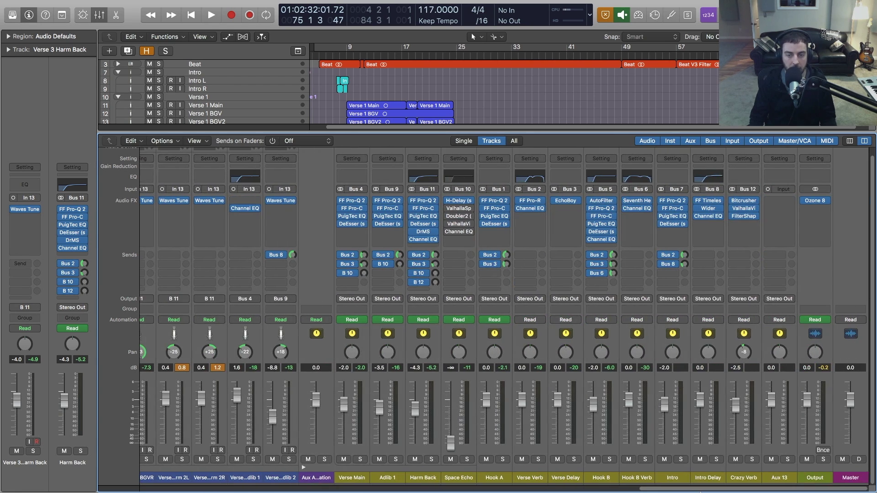
{"action": "key", "text": "x"}
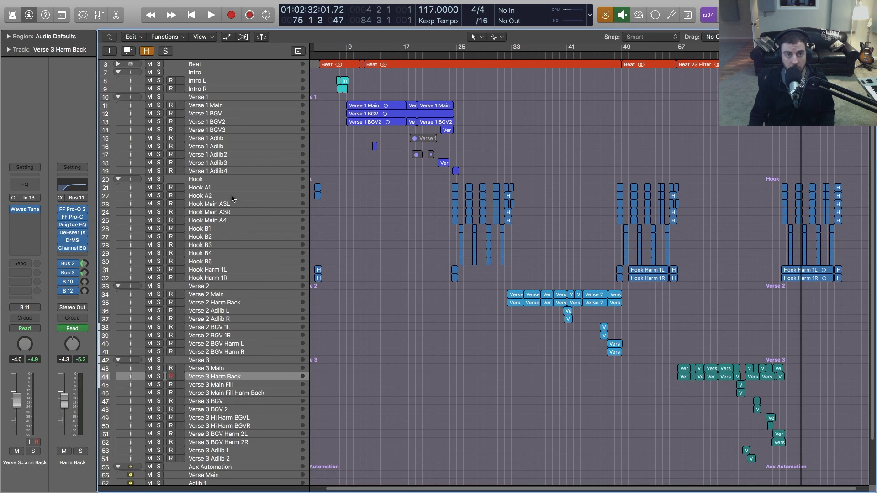
{"action": "scroll", "coordinate": [369, 185], "scroll_direction": "down", "scroll_amount": 1}
{"action": "scroll", "coordinate": [368, 185], "scroll_direction": "up", "scroll_amount": 2}
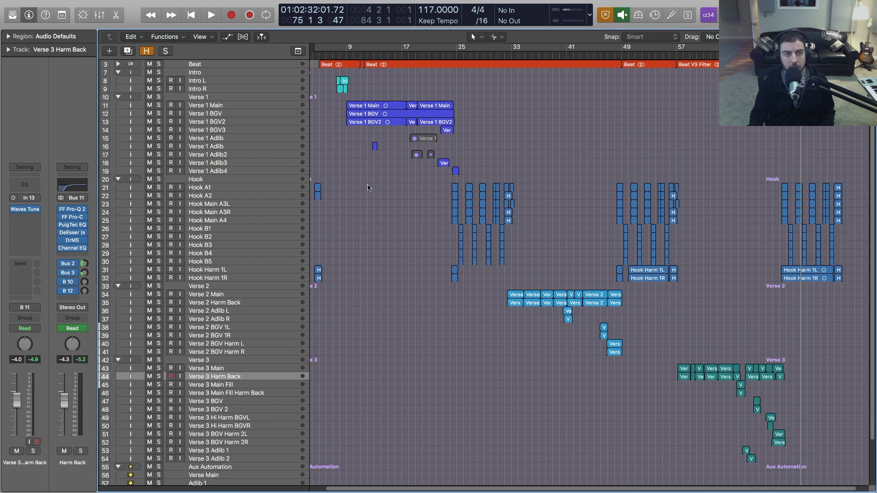
{"action": "scroll", "coordinate": [368, 187], "scroll_direction": "down", "scroll_amount": 2}
{"action": "scroll", "coordinate": [367, 186], "scroll_direction": "up", "scroll_amount": 2}
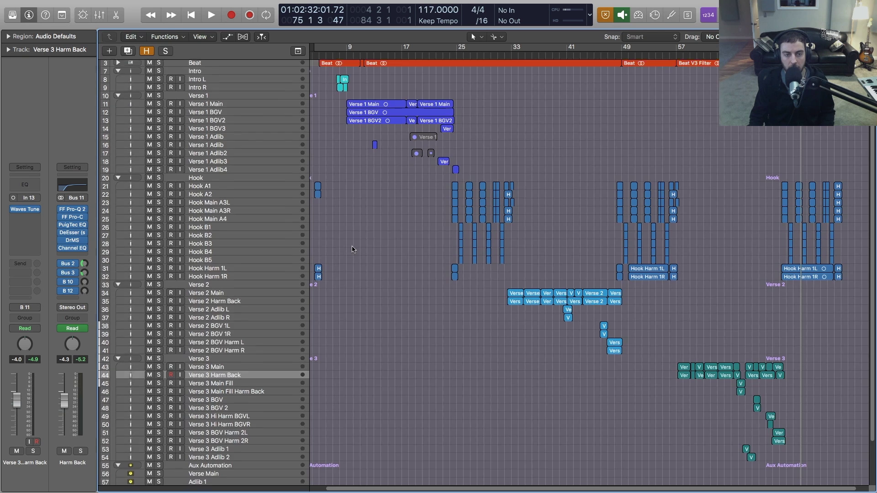
{"action": "scroll", "coordinate": [367, 186], "scroll_direction": "down", "scroll_amount": 2}
Step: Show the mixer again and look back from the Output channel to the Verse 3 channel strips
{"action": "key", "text": "x"}
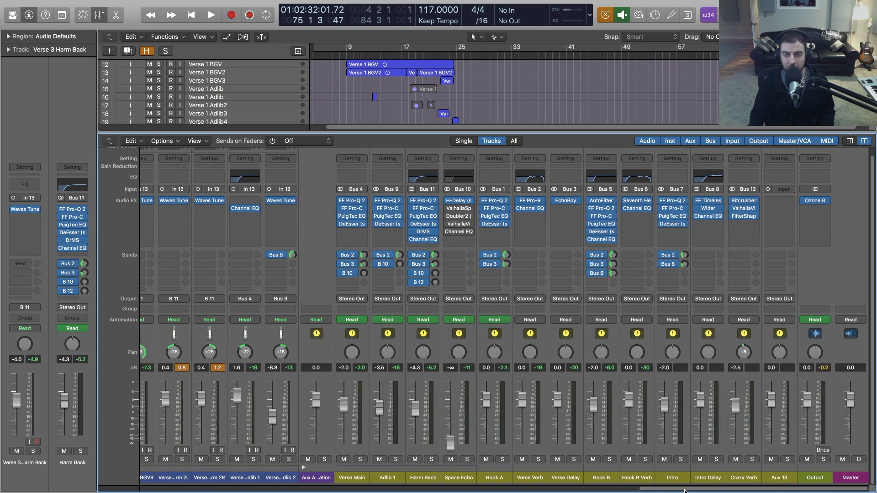
{"action": "left_click_drag", "start_coordinate": [678, 492], "coordinate": [654, 491]}
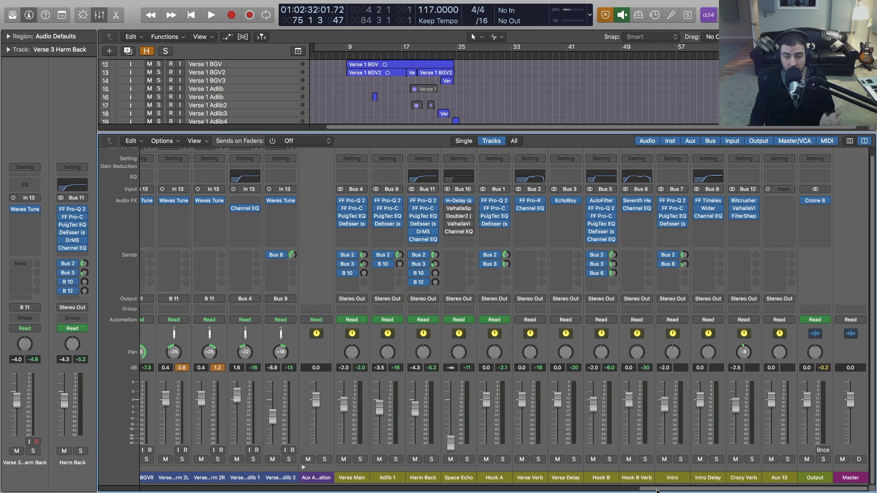
{"action": "scroll", "coordinate": [625, 491], "scroll_direction": "left", "scroll_amount": 2}
{"action": "scroll", "coordinate": [625, 491], "scroll_direction": "left", "scroll_amount": 10}
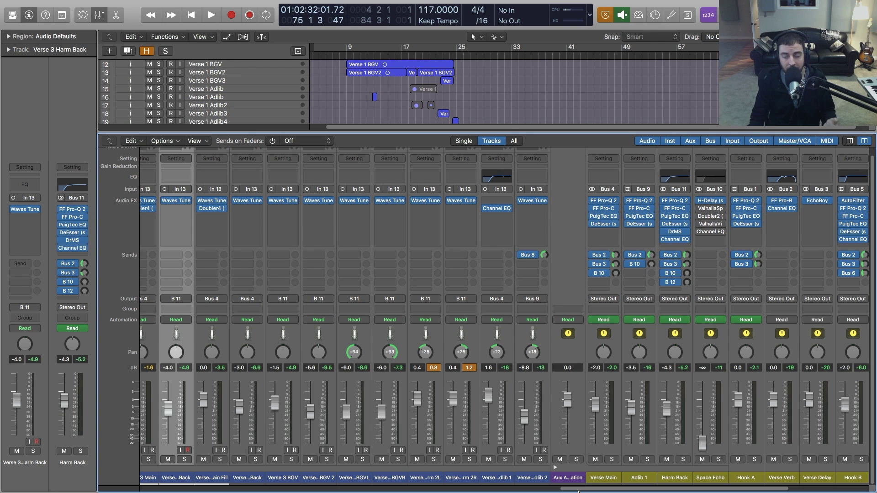